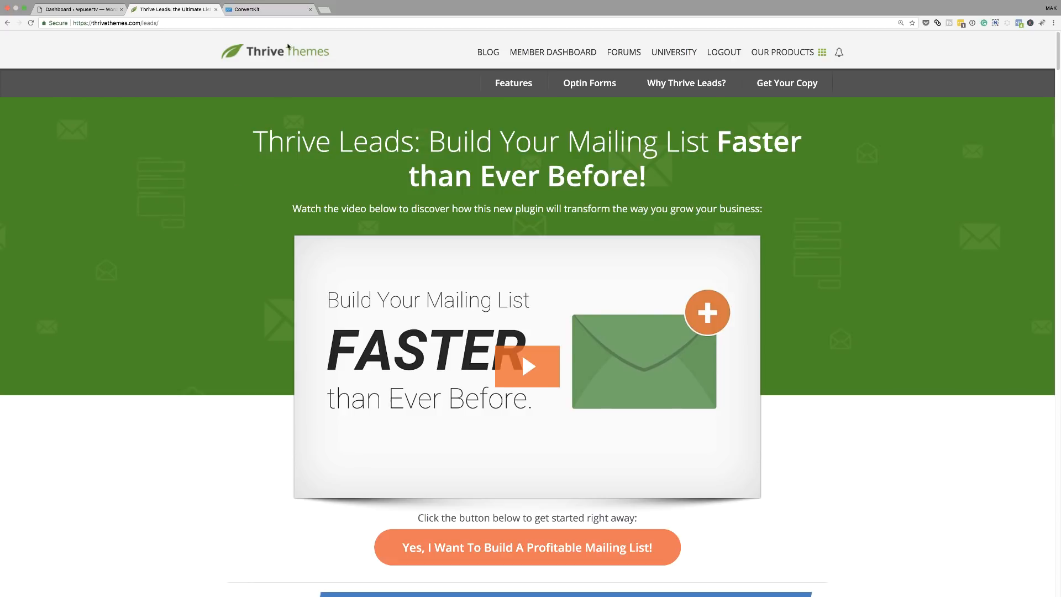
Switch to the ConvertKit tab showing the 'Leads' newsletter form editor.
click(286, 12)
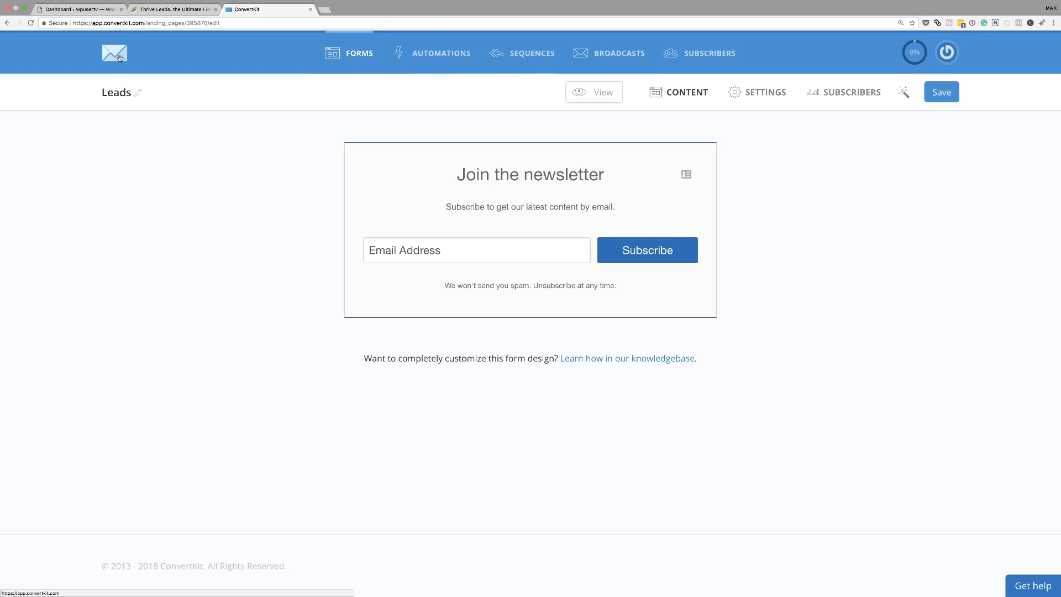
Create a new inline newsletter form, rename it from Form 22 to 'Divi Leads', and save it.
click(119, 58)
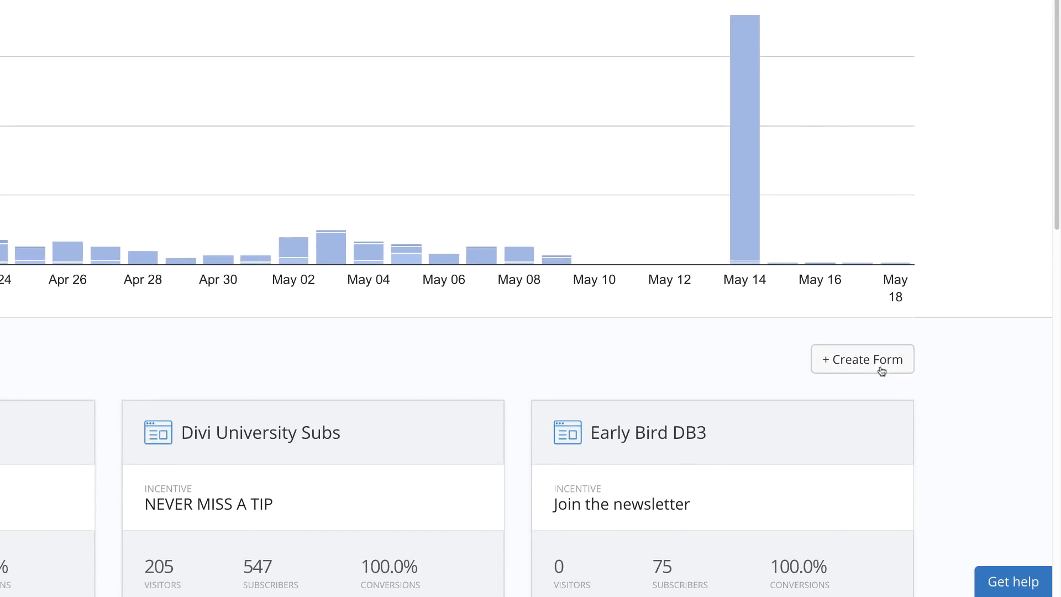
click(861, 369)
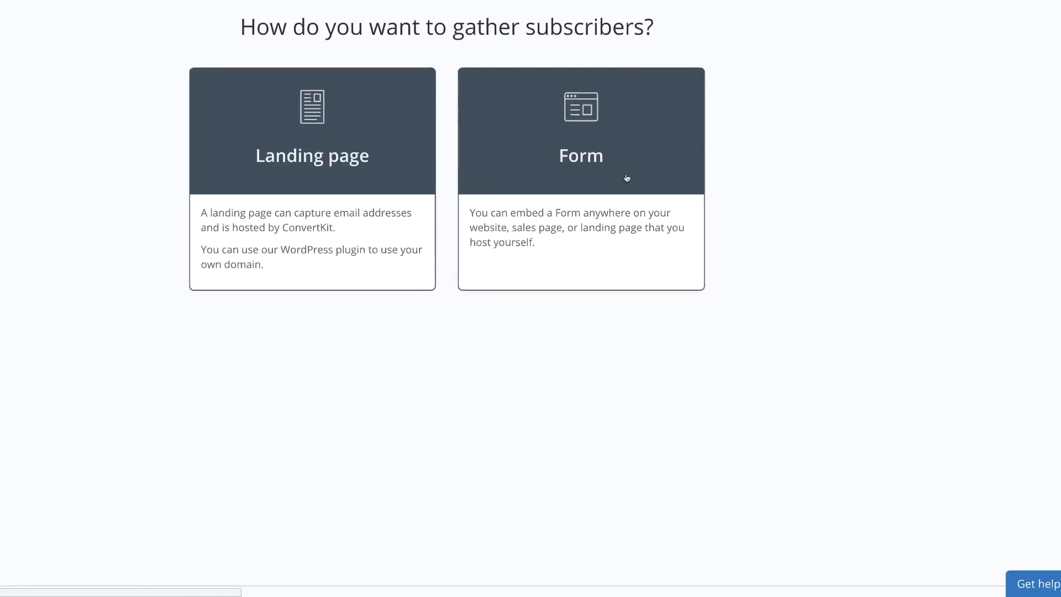
click(682, 182)
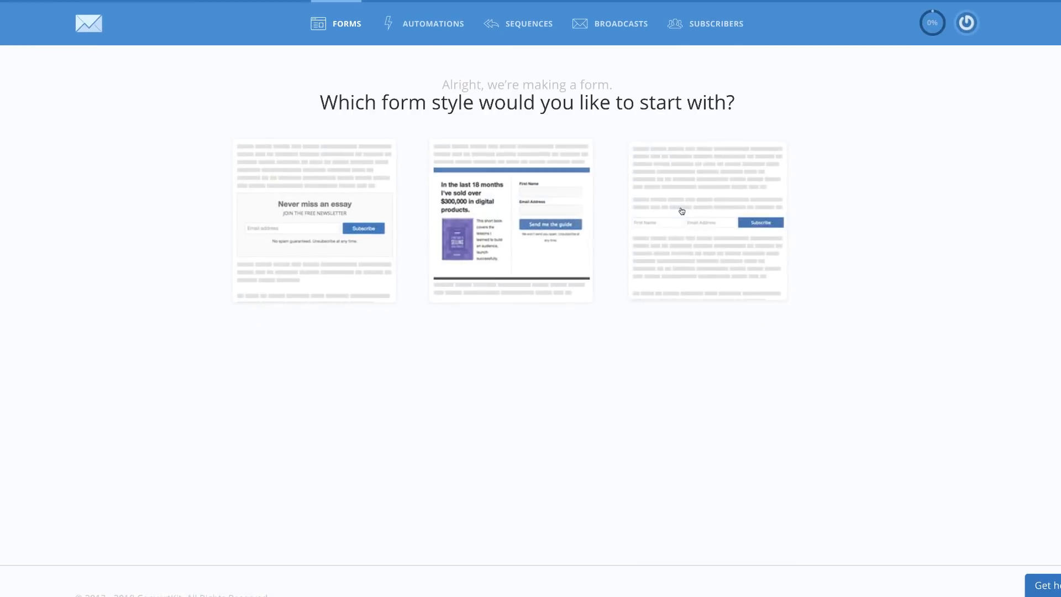
click(317, 233)
click(129, 65)
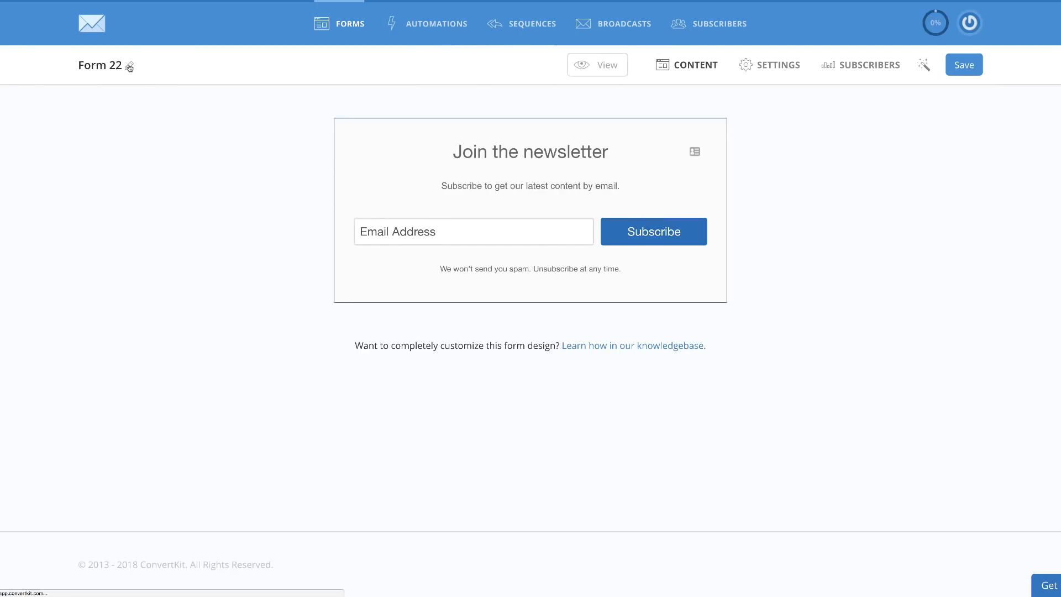
triple_click(125, 67)
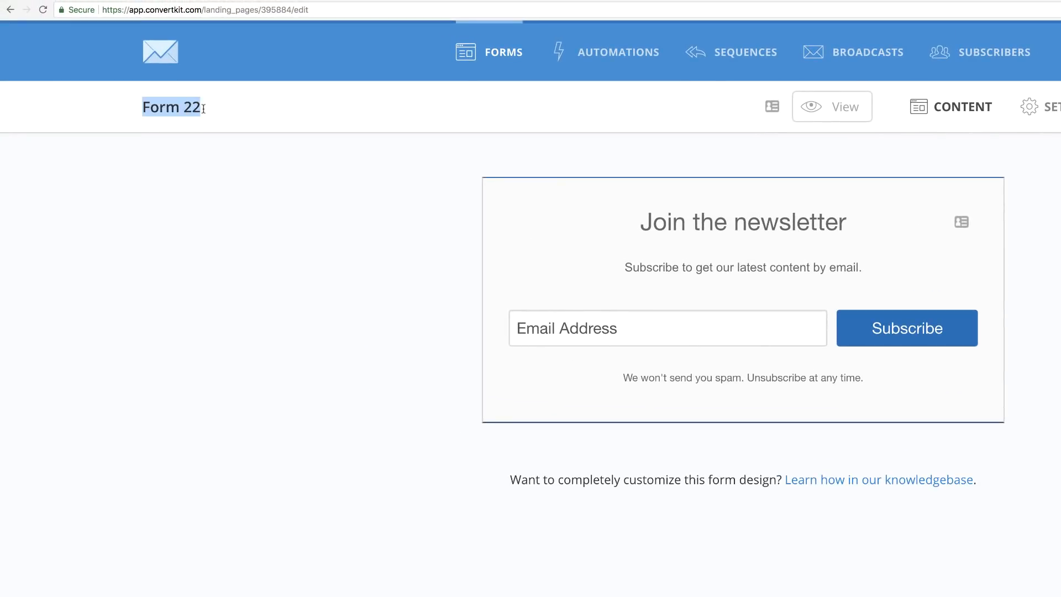
text(Divi Leads)
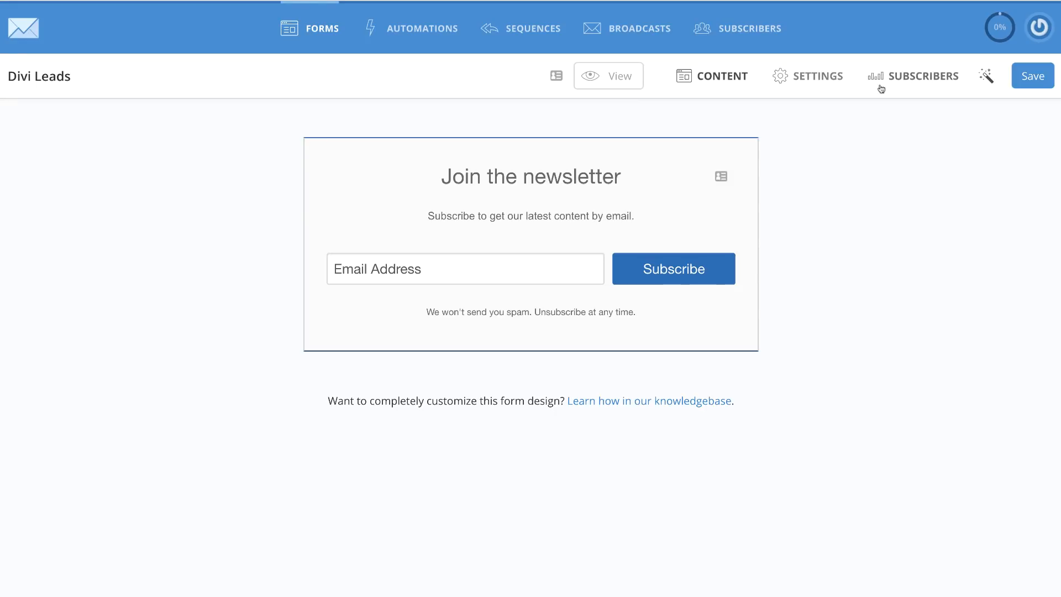
click(1030, 80)
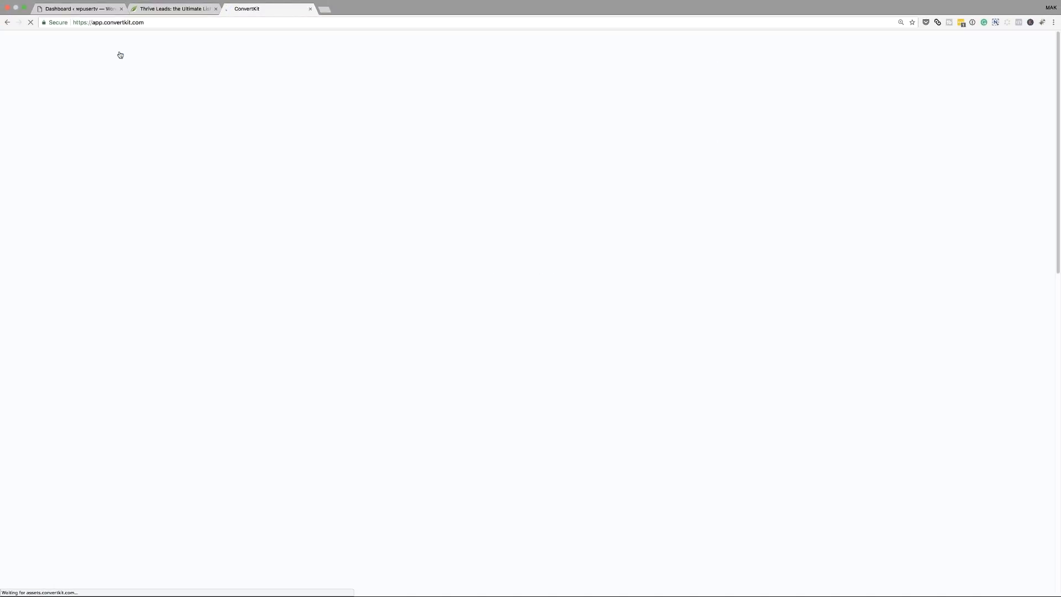
Find the Divi Leads card in the ConvertKit forms grid, then return to the Thrive Leads tab.
scroll(368, 335, down, 10)
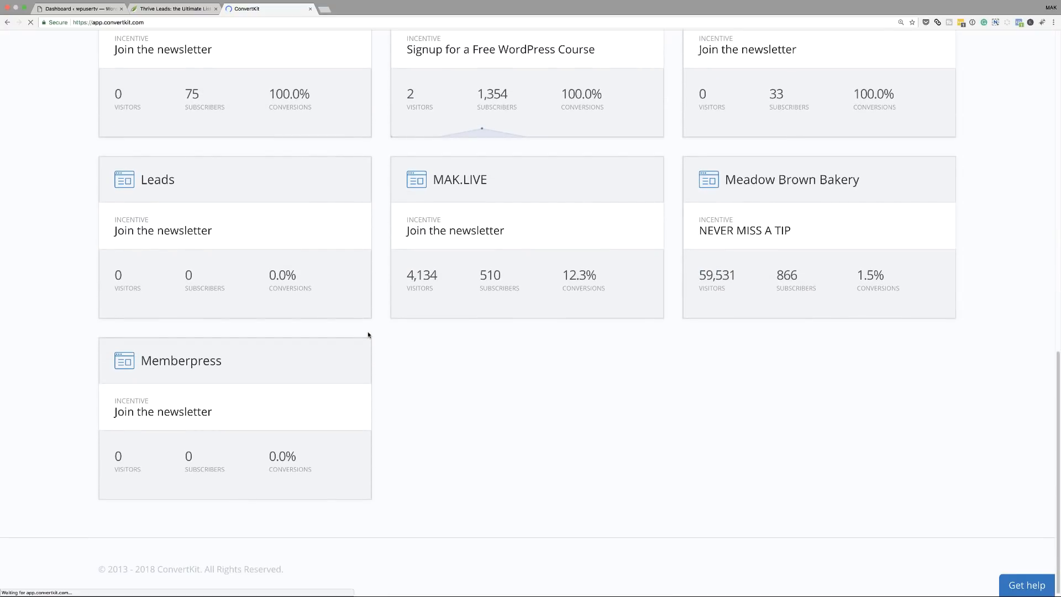
scroll(369, 335, up, 5)
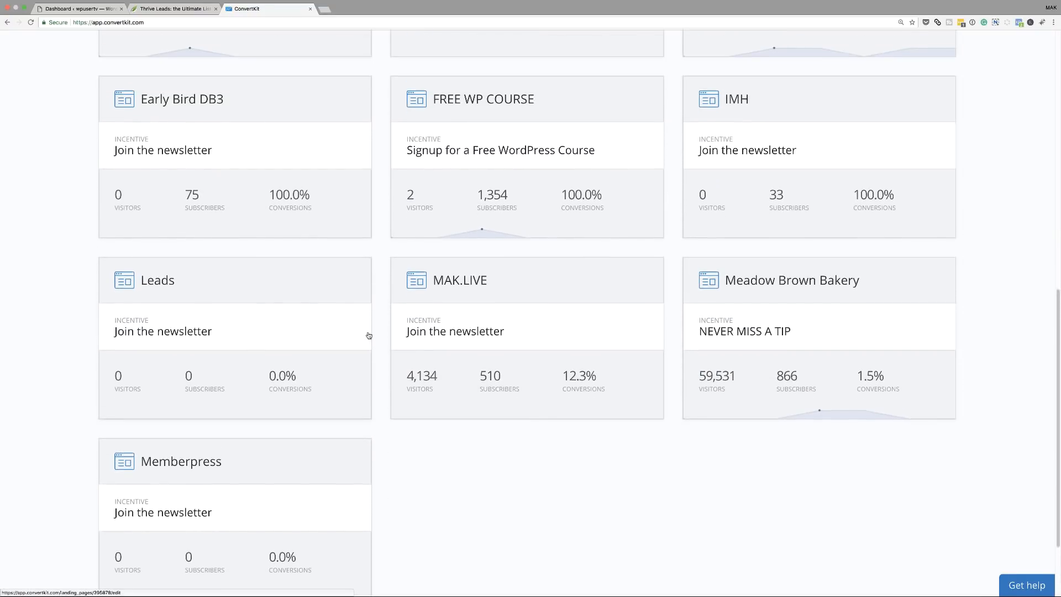
scroll(368, 335, up, 4)
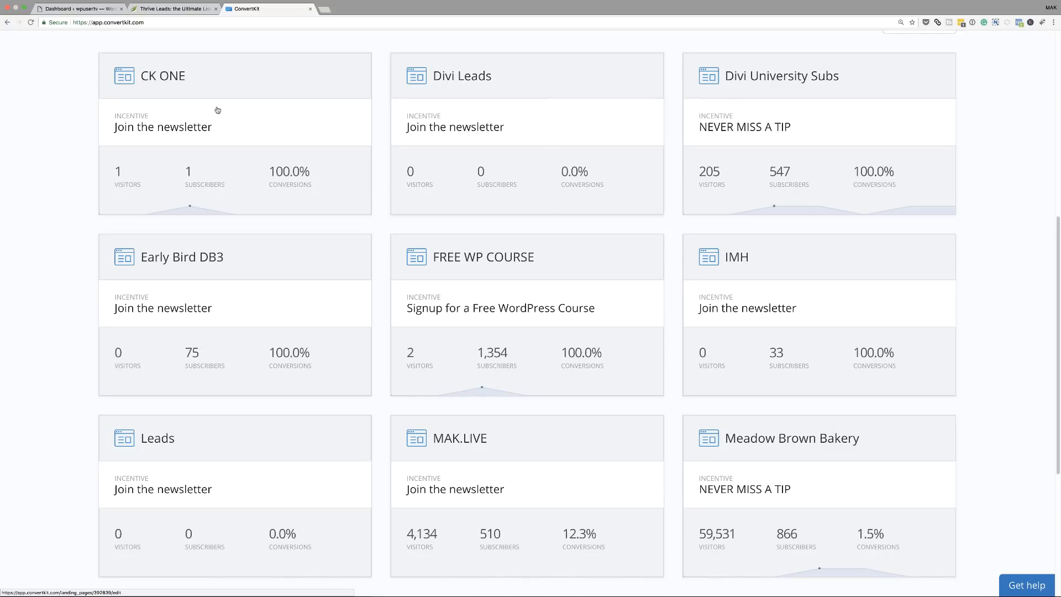
click(173, 9)
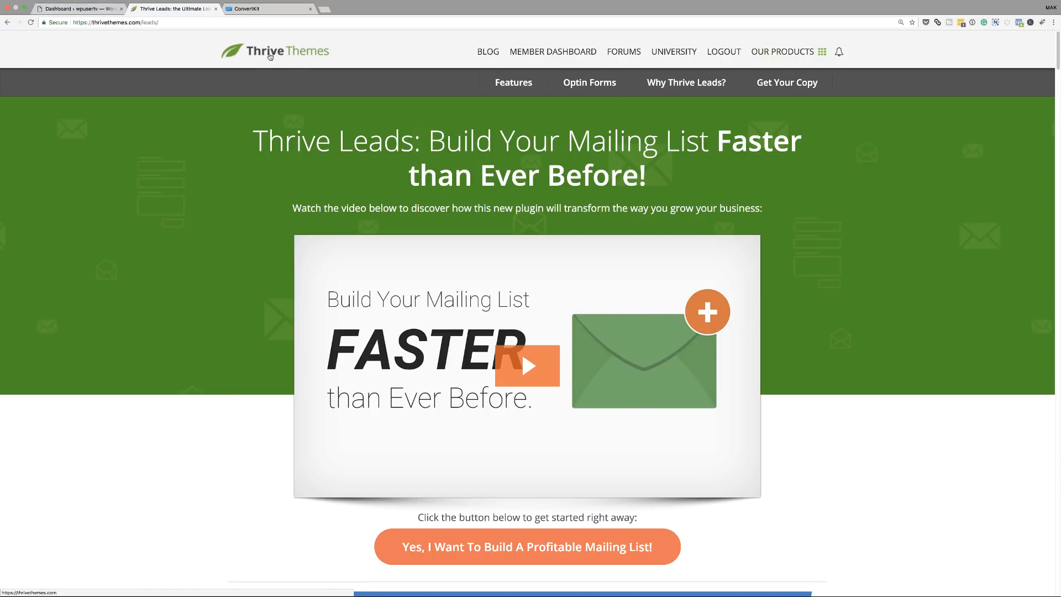
Create and publish a WordPress page titled 'Sq One' using the Blank Page template.
click(84, 12)
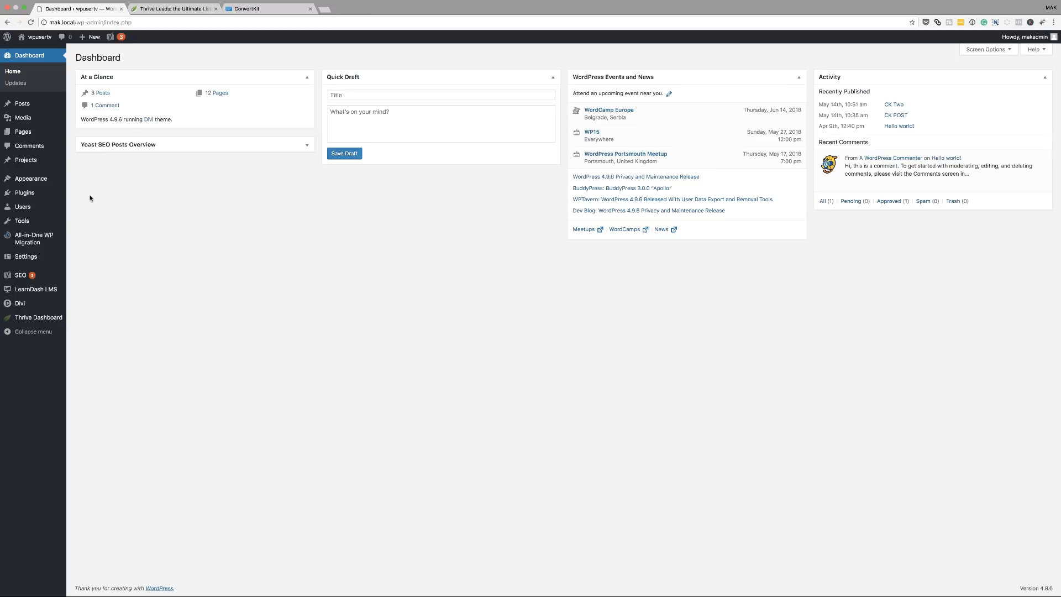
mouse_move(28, 134)
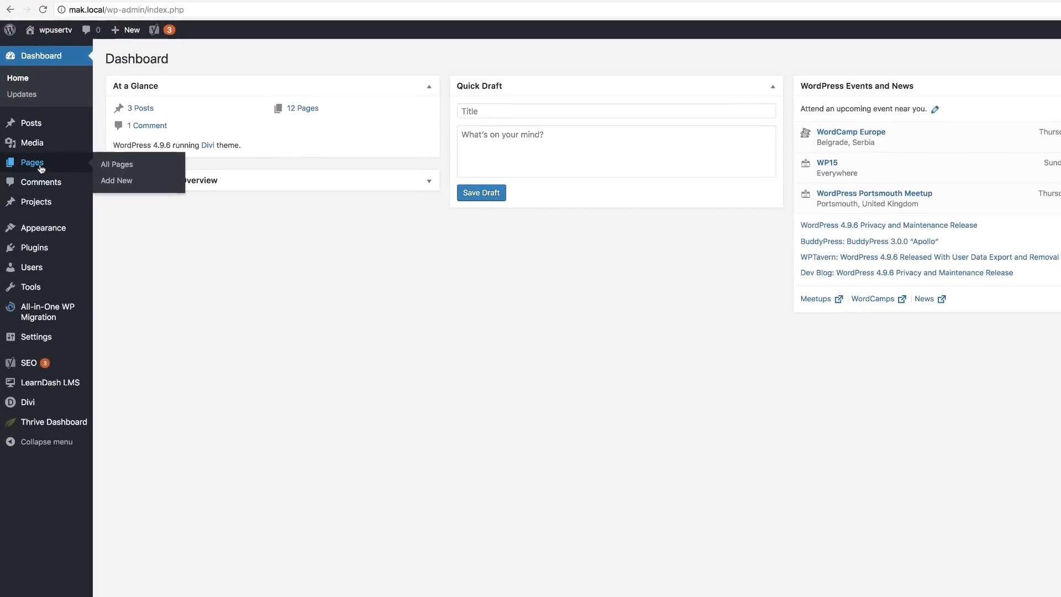
click(118, 183)
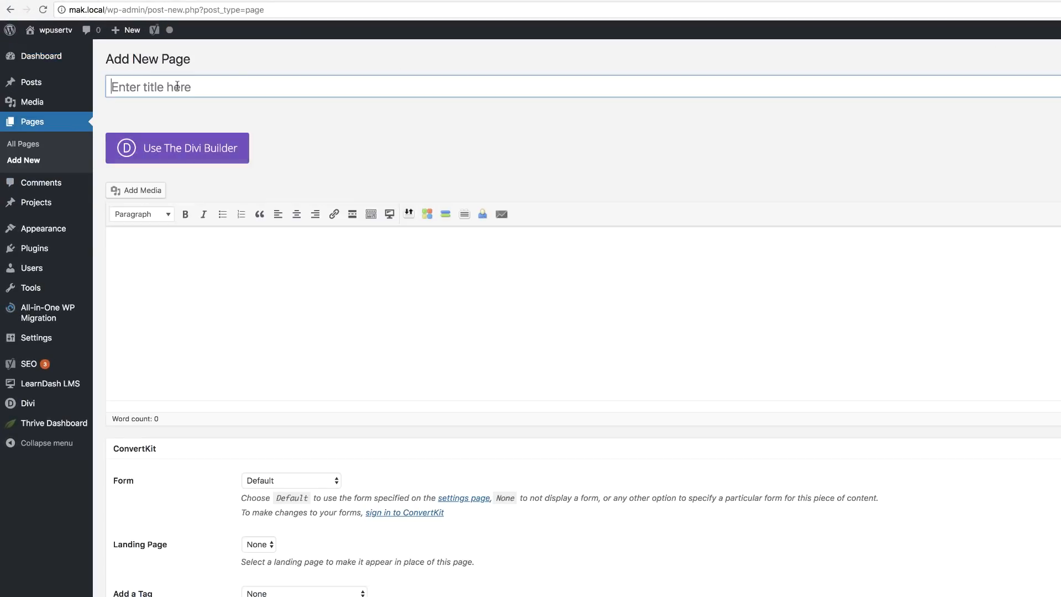
text(S)
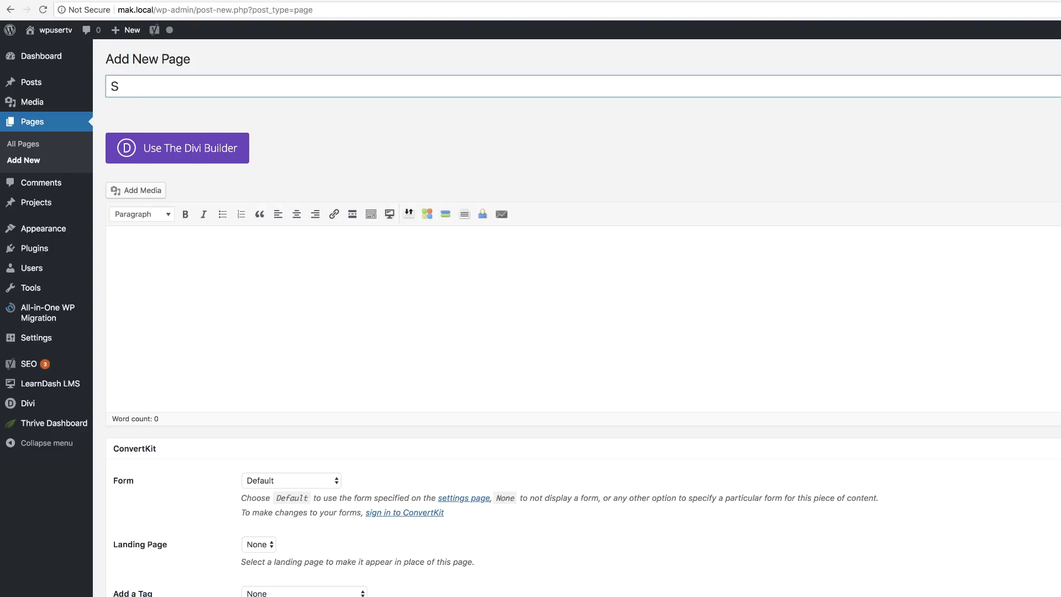
text(q One)
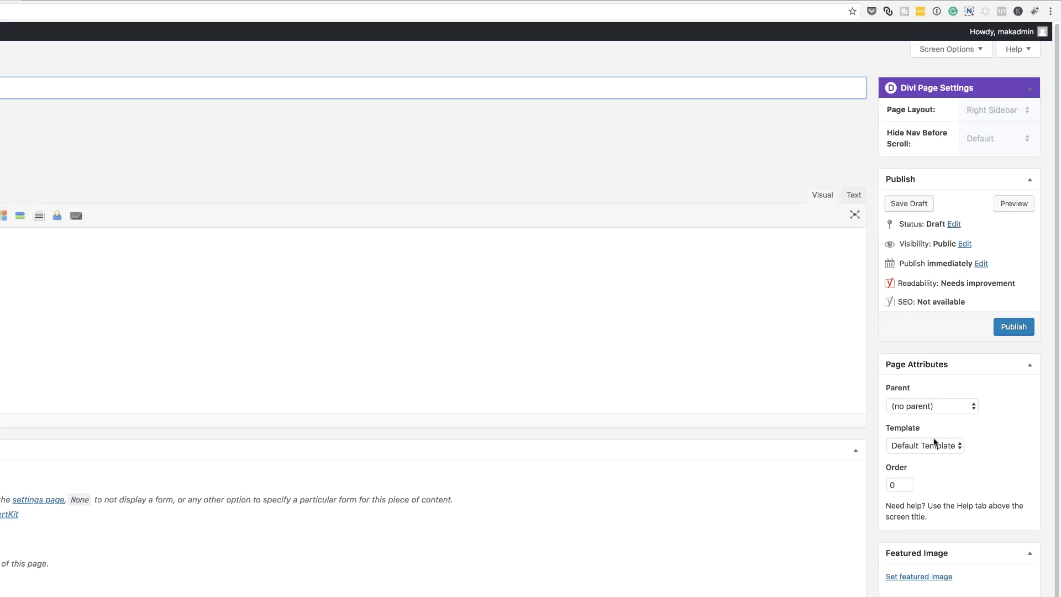
click(930, 450)
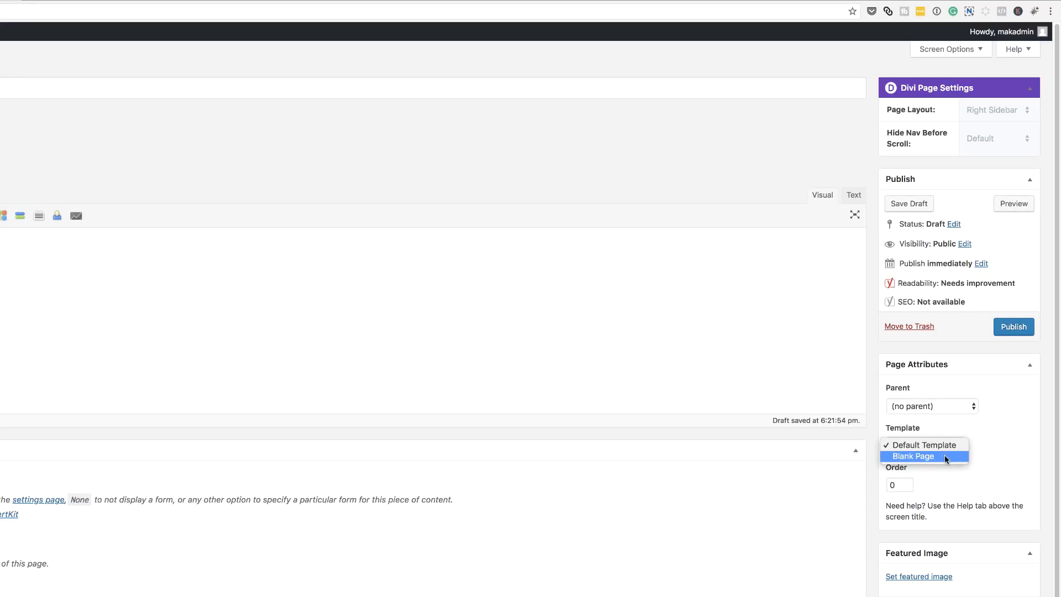
click(943, 456)
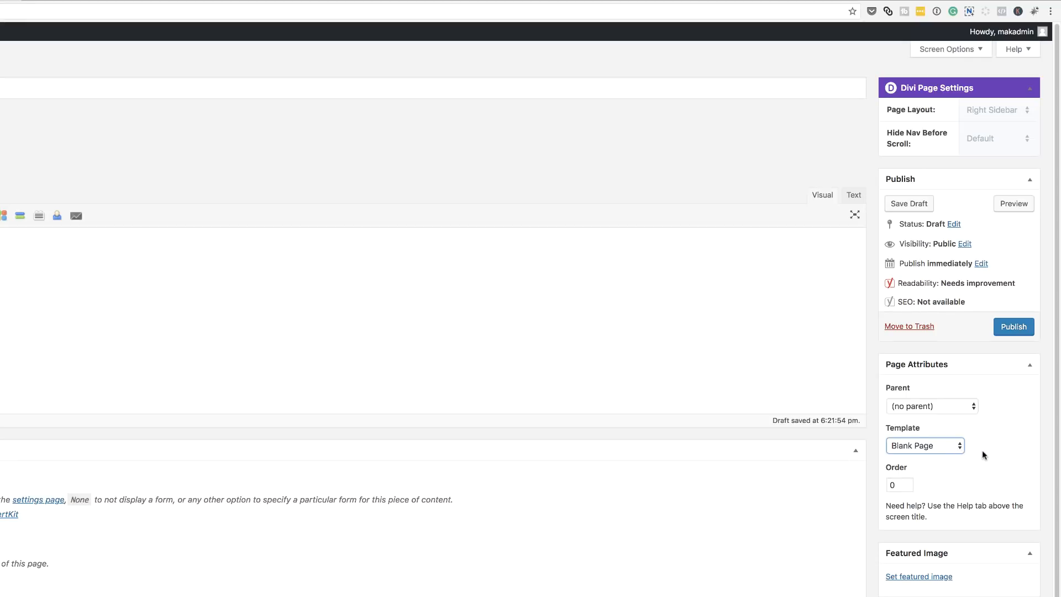
click(1015, 328)
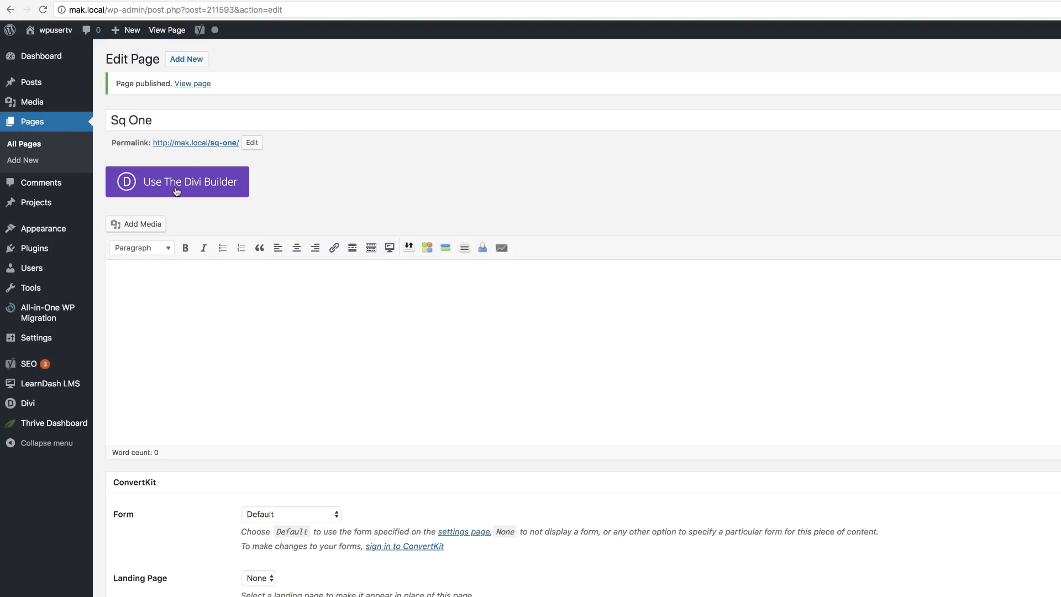
Open Sq One in the Divi visual builder and add a one-column row holding a Text module.
click(192, 188)
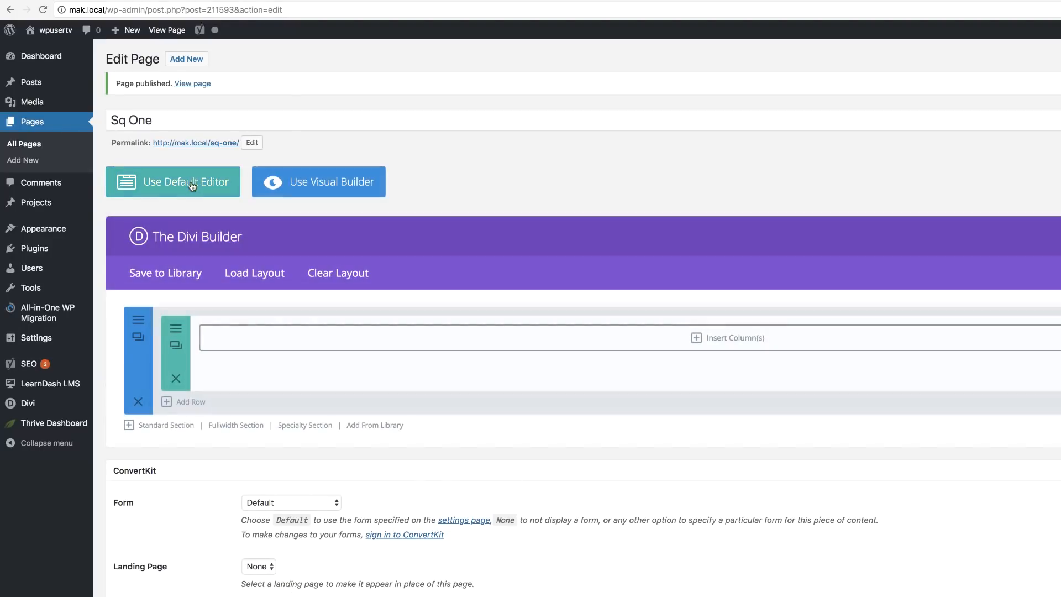
click(342, 189)
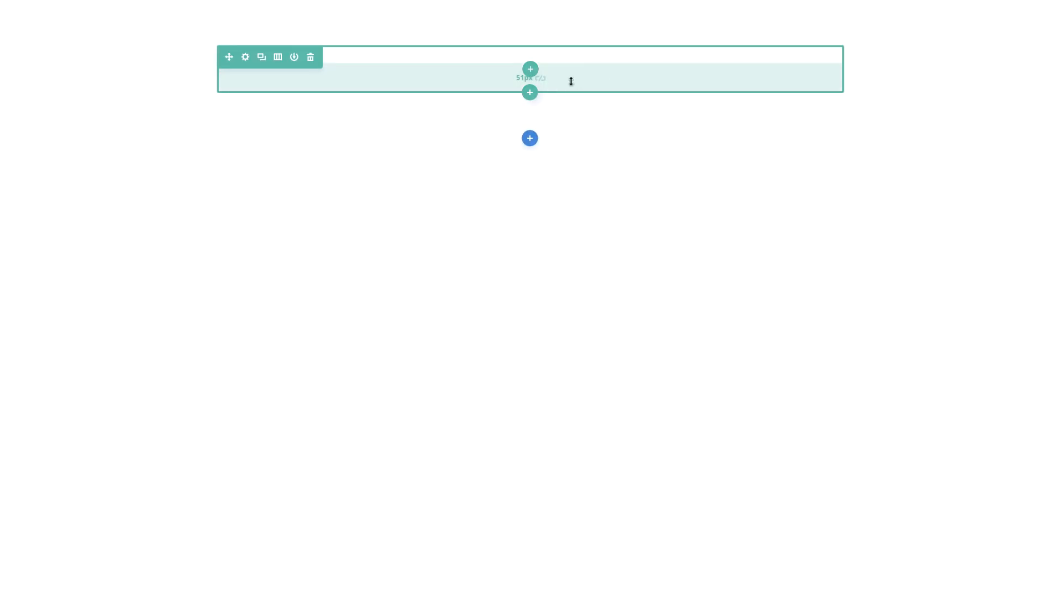
click(530, 71)
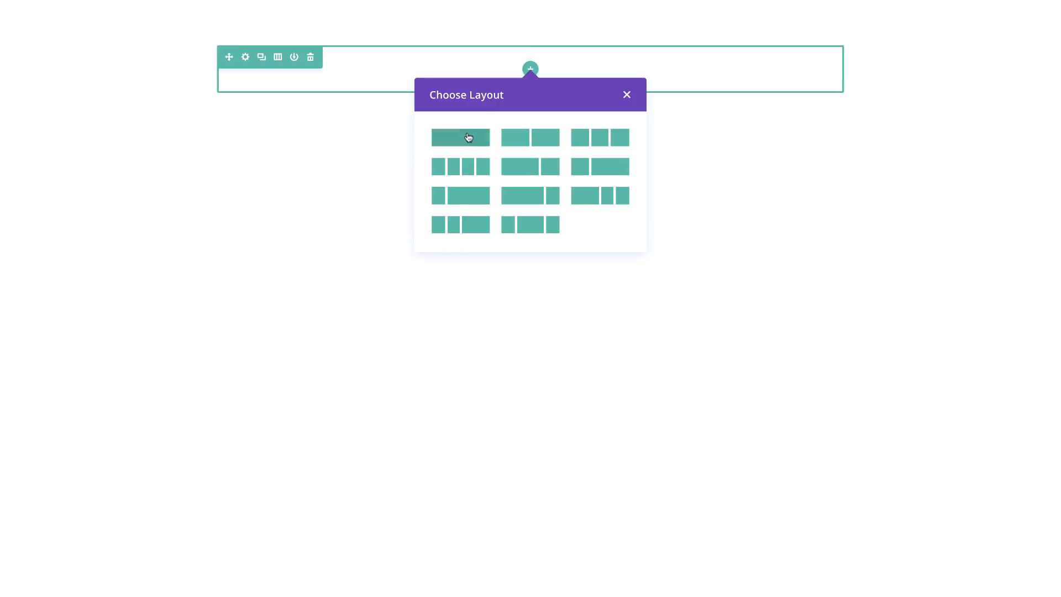
click(468, 137)
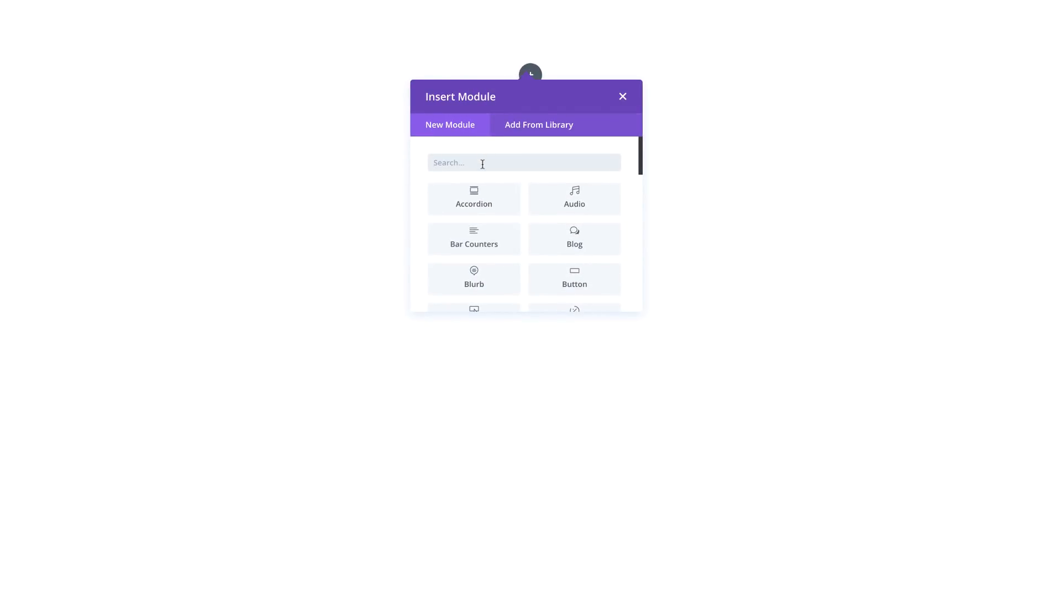
text(text)
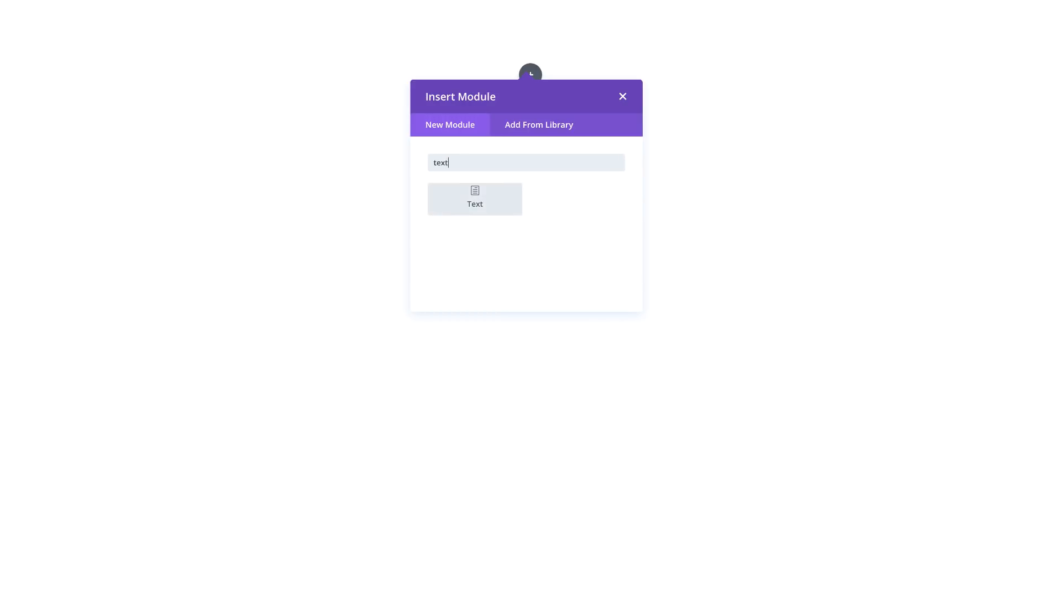
click(481, 203)
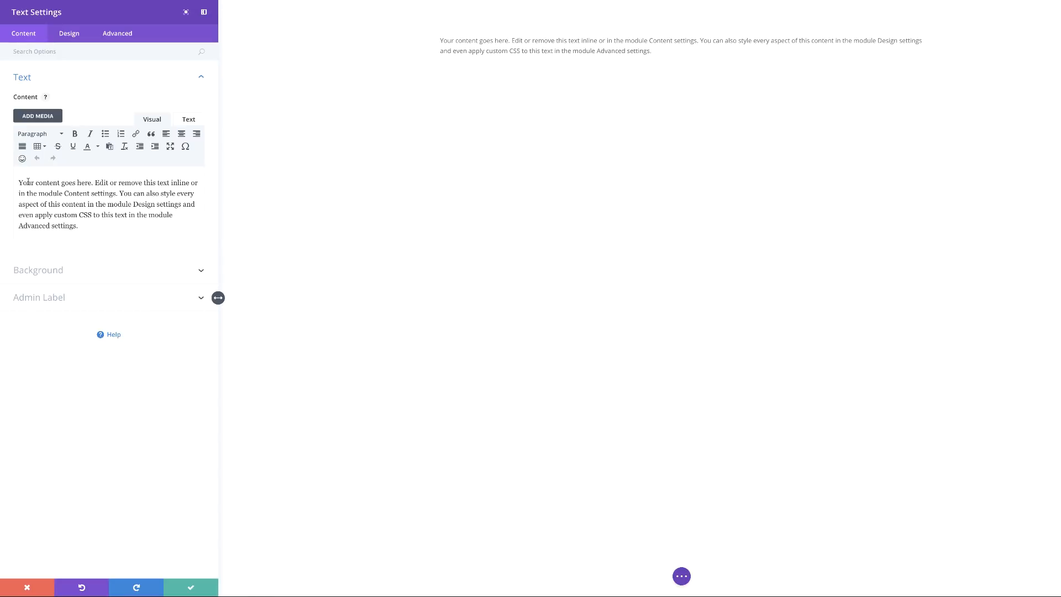
Replace the placeholder text with '100% FREE Course' formatted as Heading 1.
drag(17, 181, 108, 227)
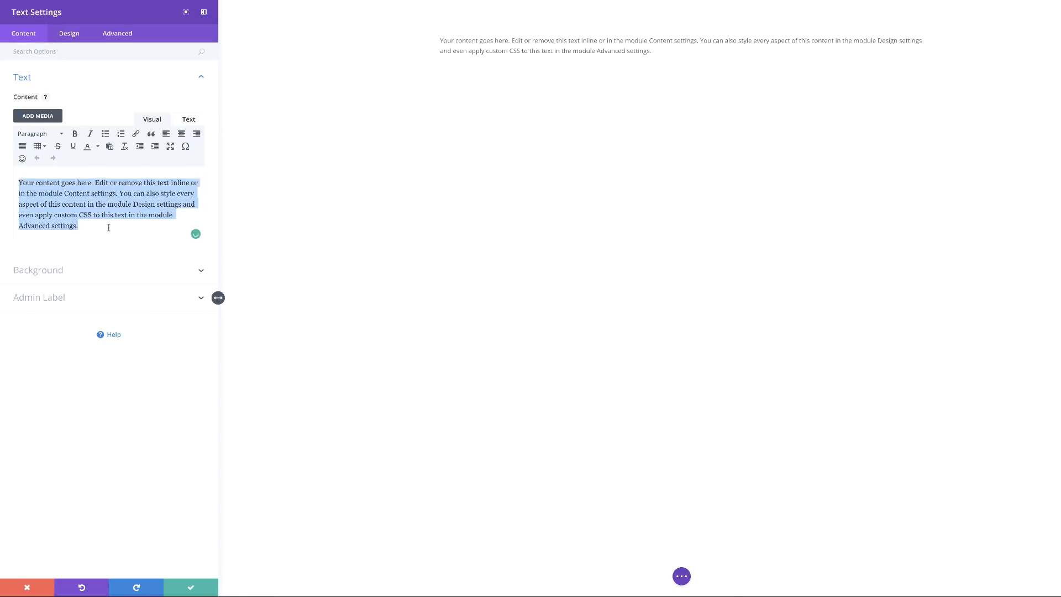
text(100%)
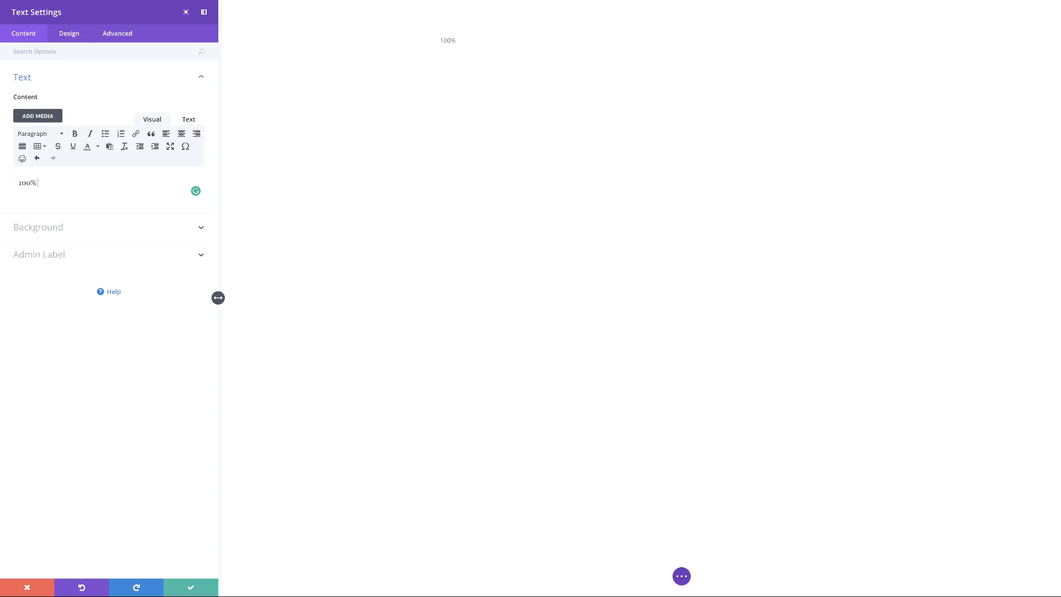
text( FREE Course)
triple_click(64, 180)
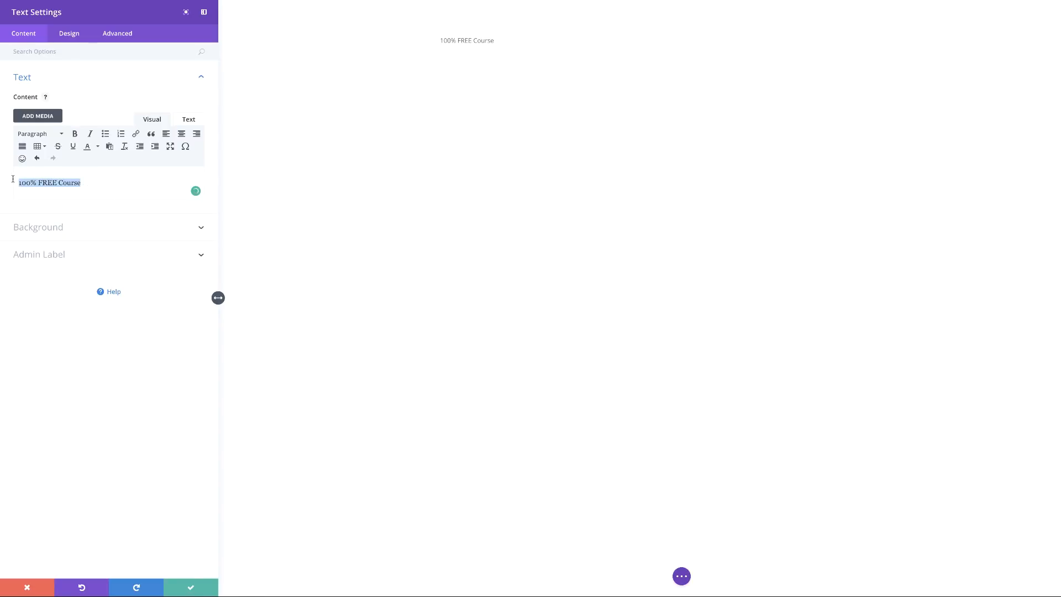
click(55, 136)
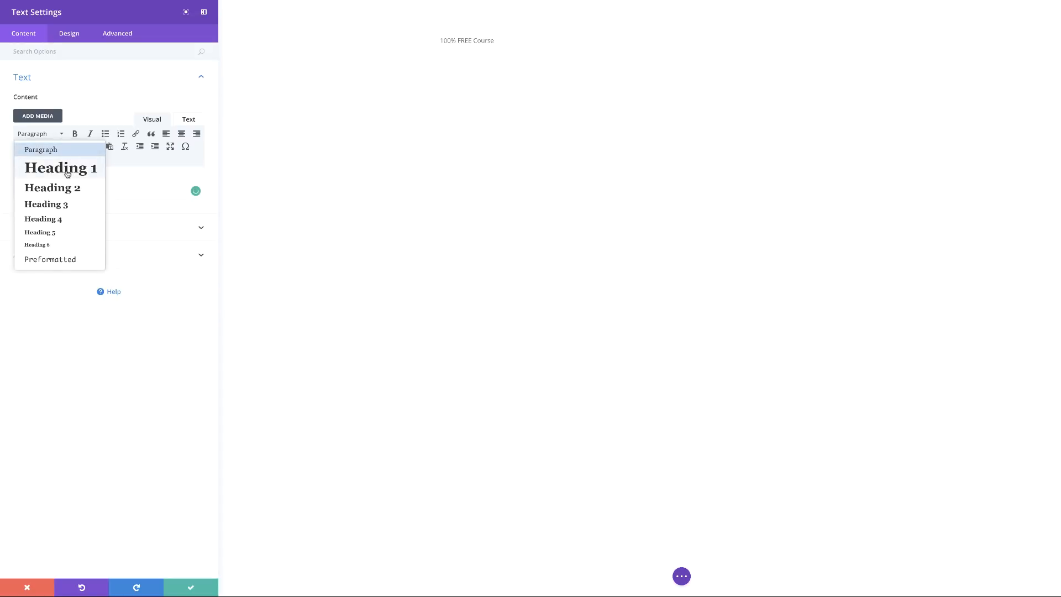
click(66, 172)
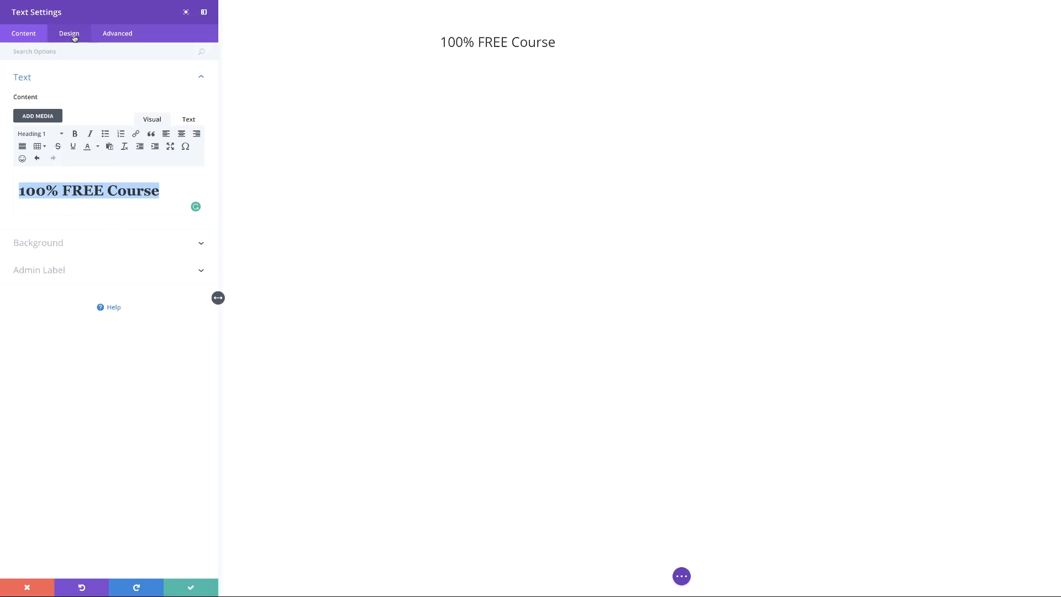
Style the heading in Poppins Bold, enlarge it to 39px, and centre it.
click(72, 34)
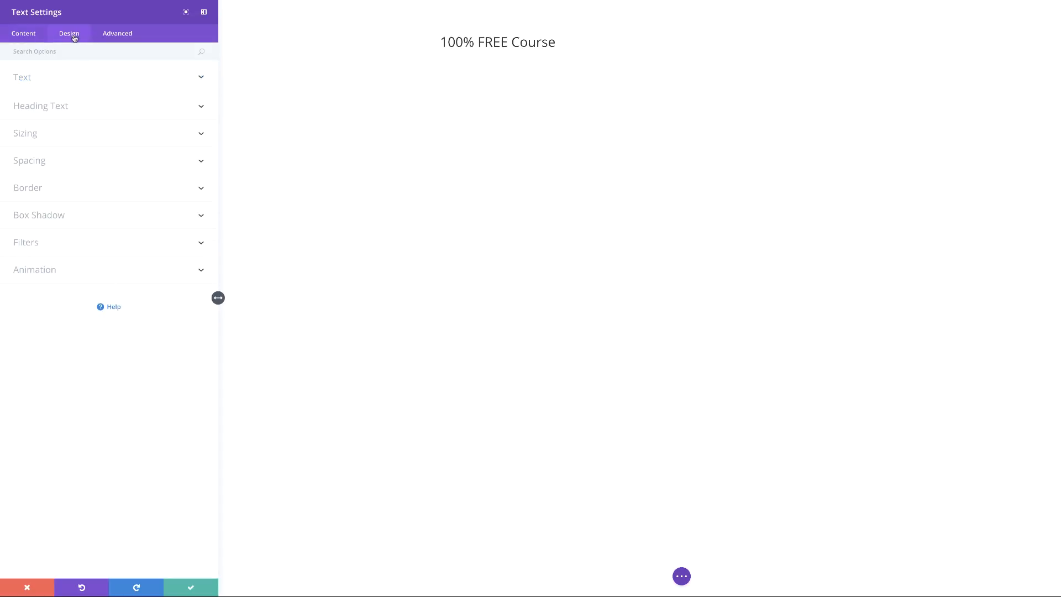
click(56, 107)
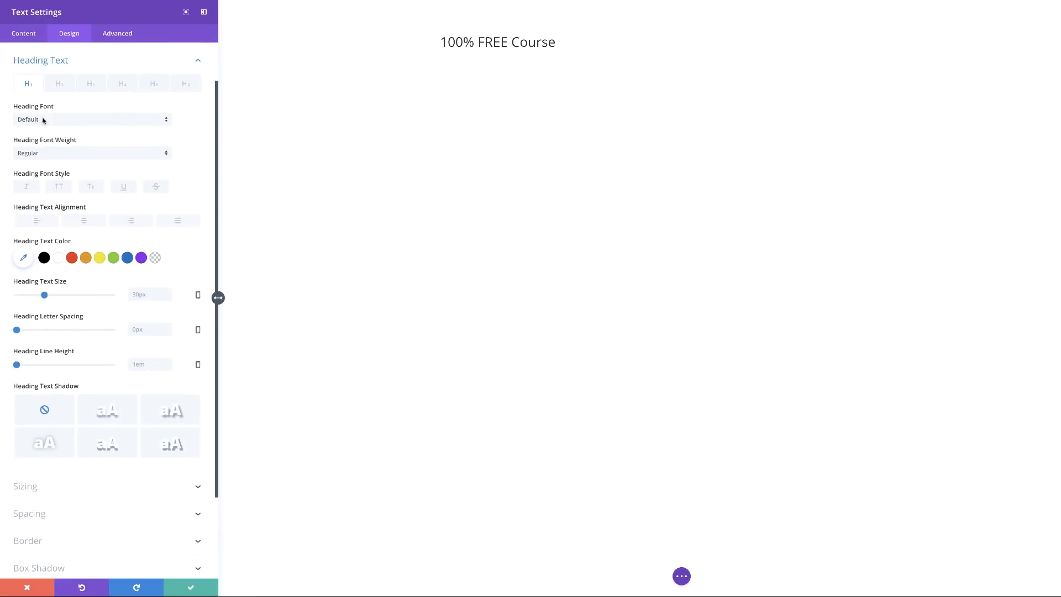
click(45, 123)
click(44, 187)
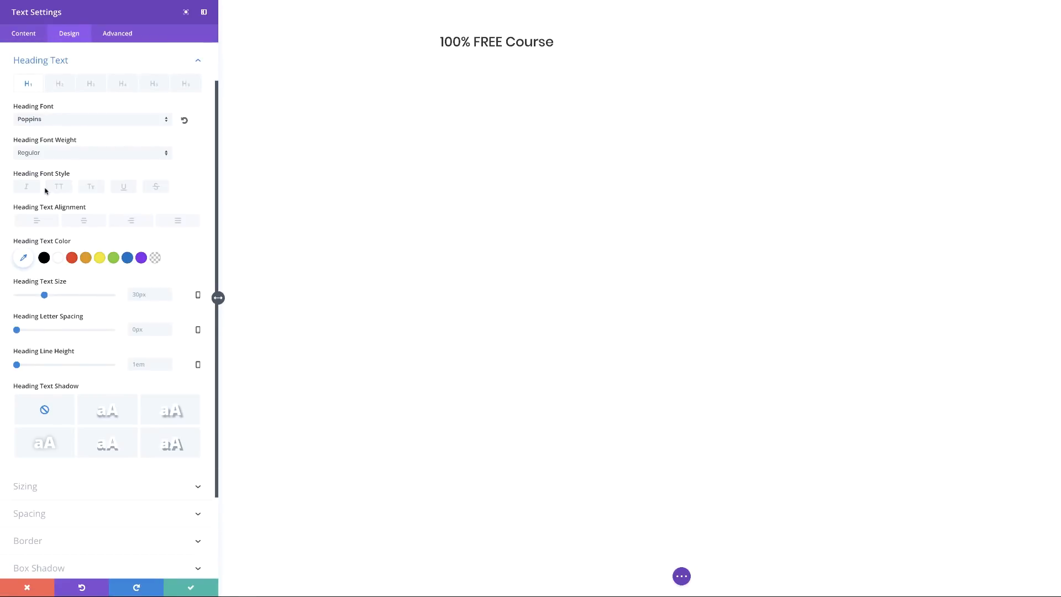
click(54, 155)
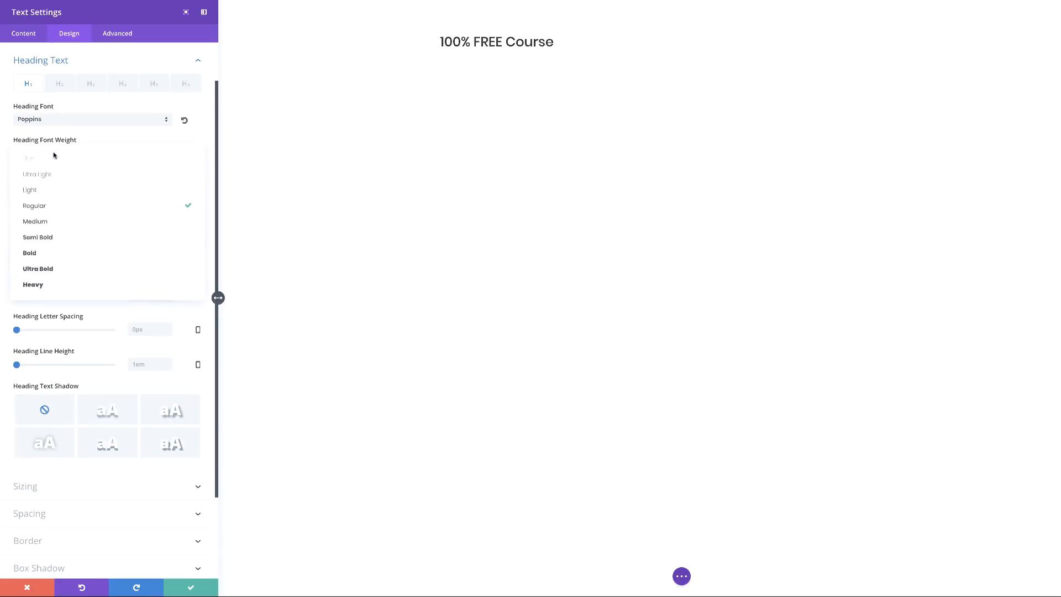
click(62, 251)
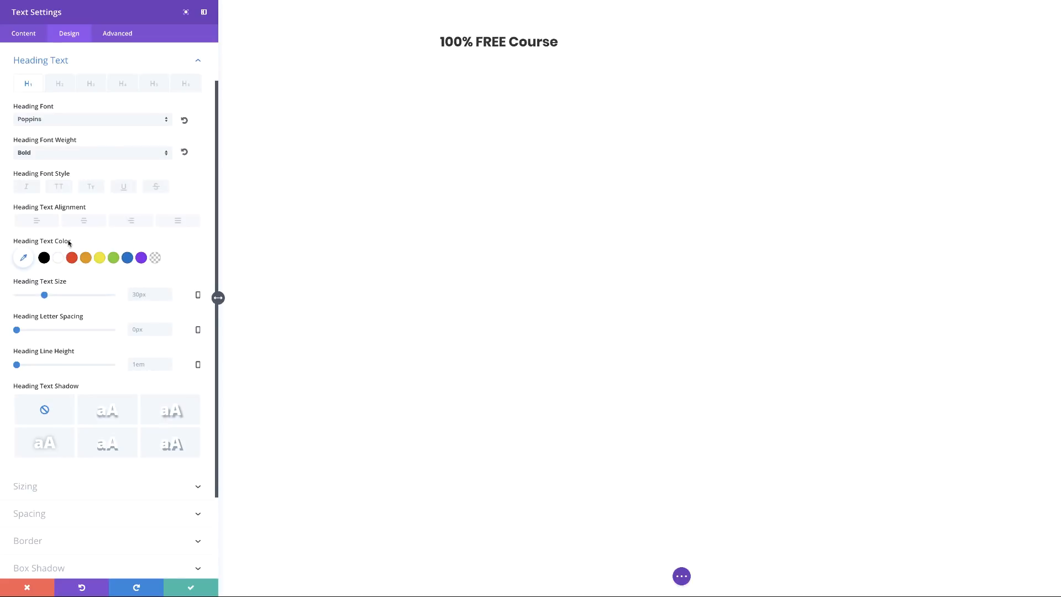
drag(44, 295, 53, 297)
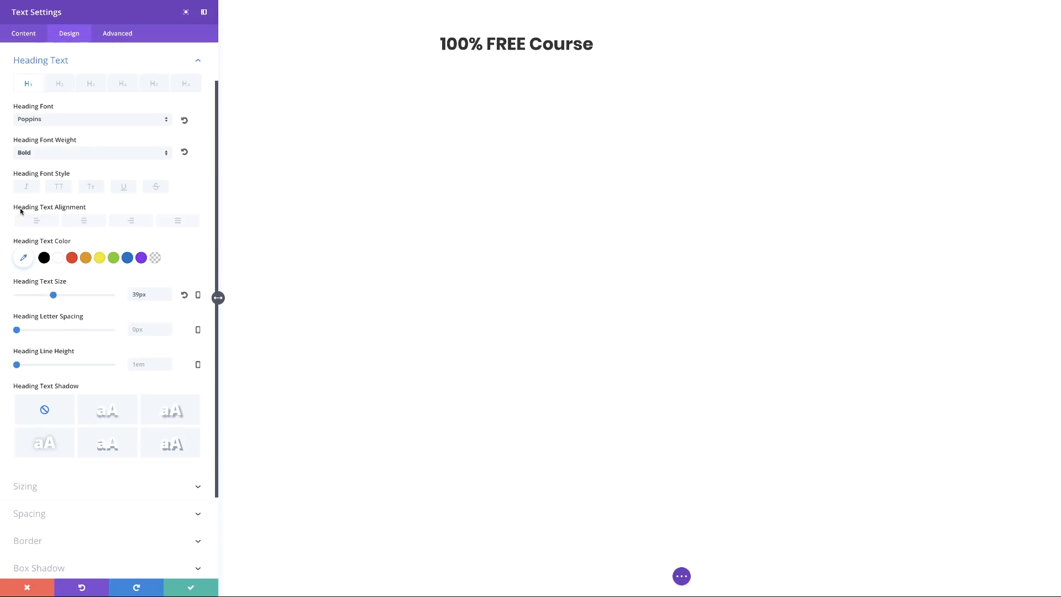
click(84, 223)
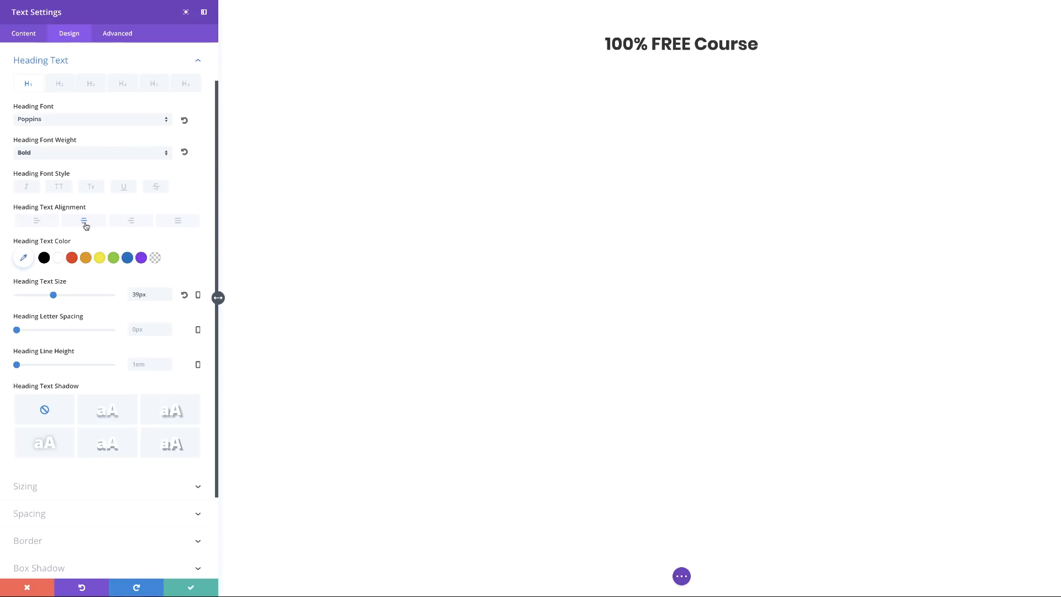
Save the heading, then add a two-column row with the Divi YouTube video in the left column.
click(191, 589)
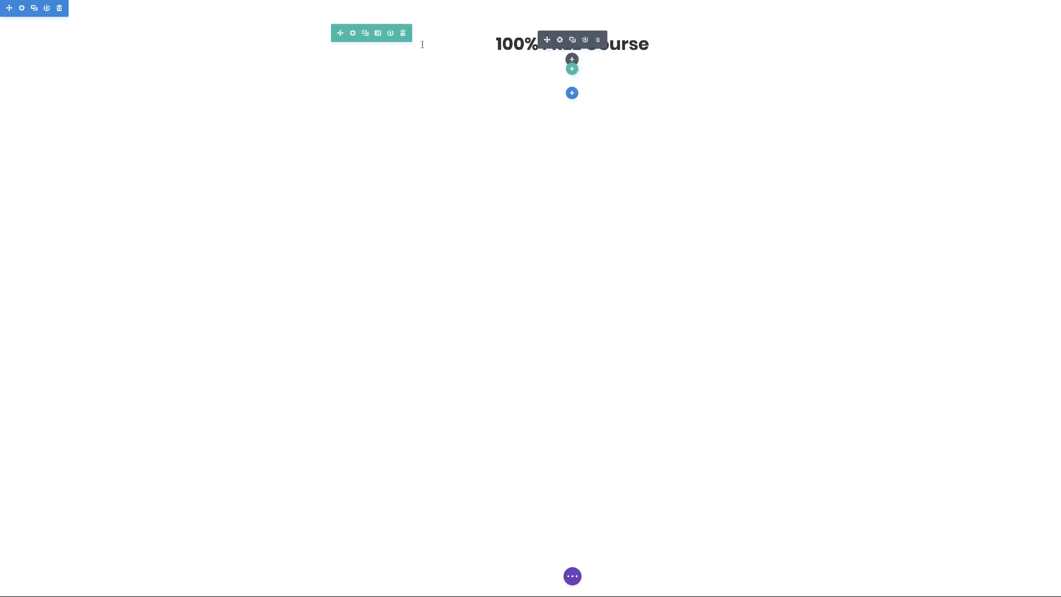
click(572, 68)
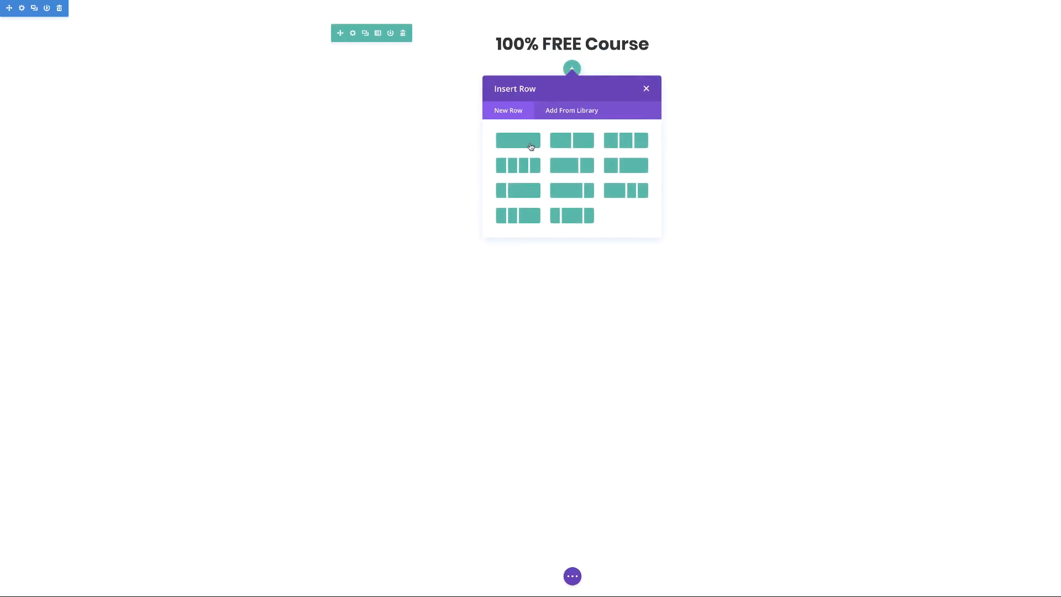
click(584, 146)
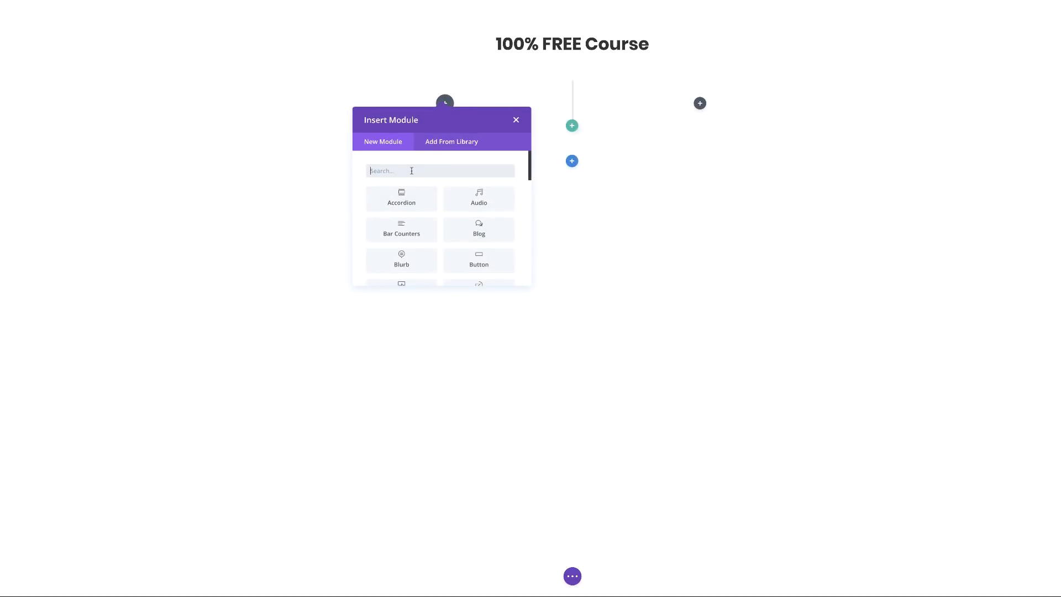
text(vide)
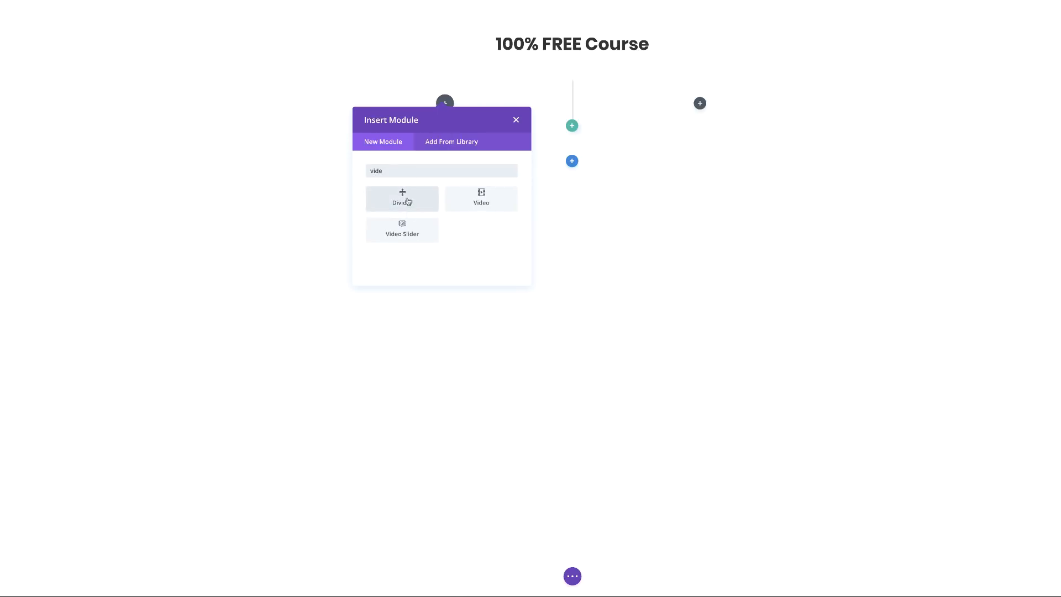
click(486, 199)
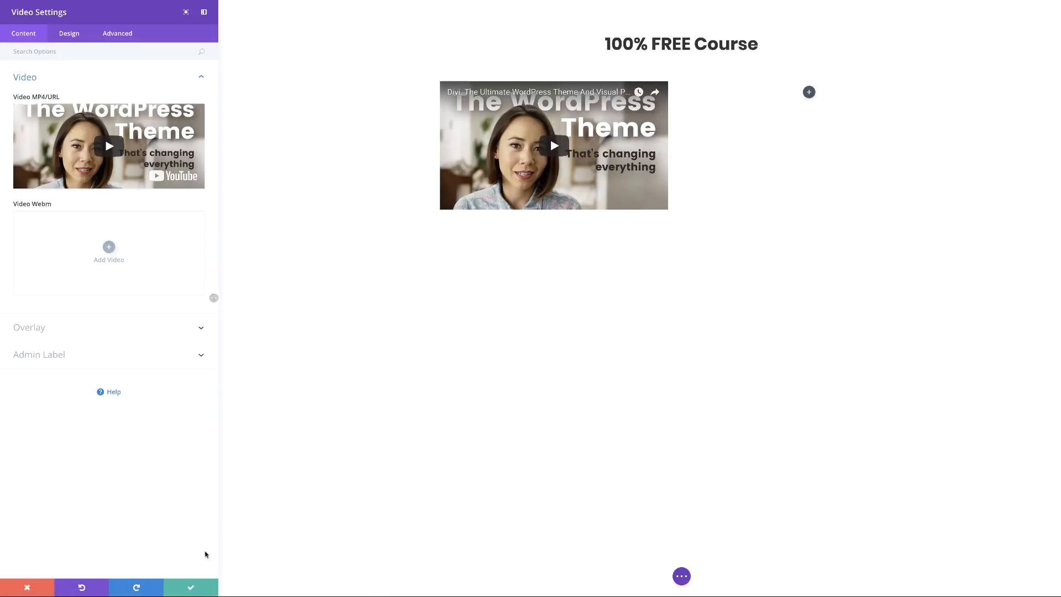
click(190, 587)
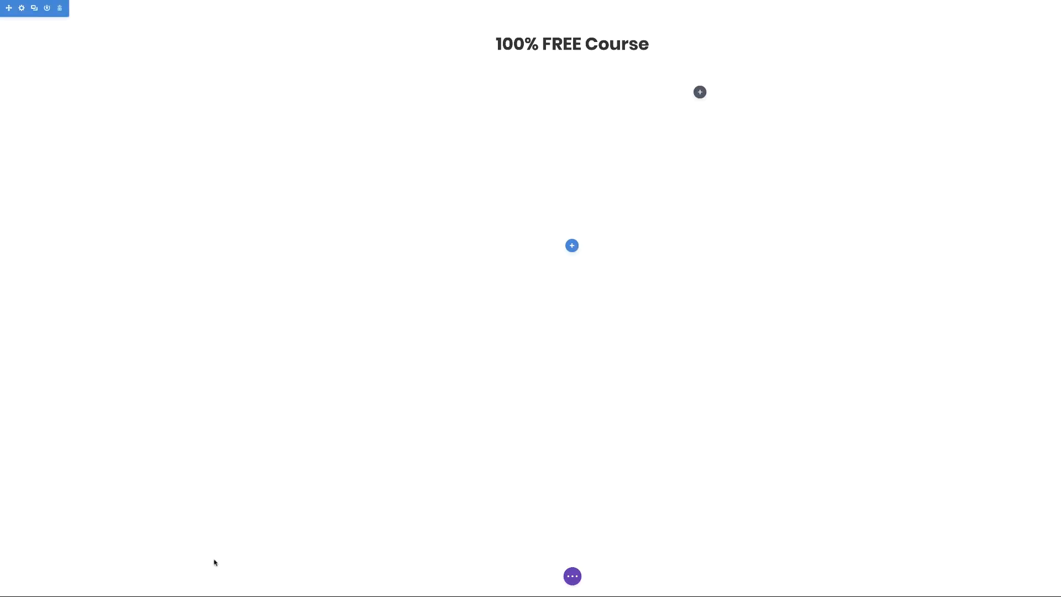
Add a Text module in the right column and paste Lorem ipsum over its placeholder.
click(700, 92)
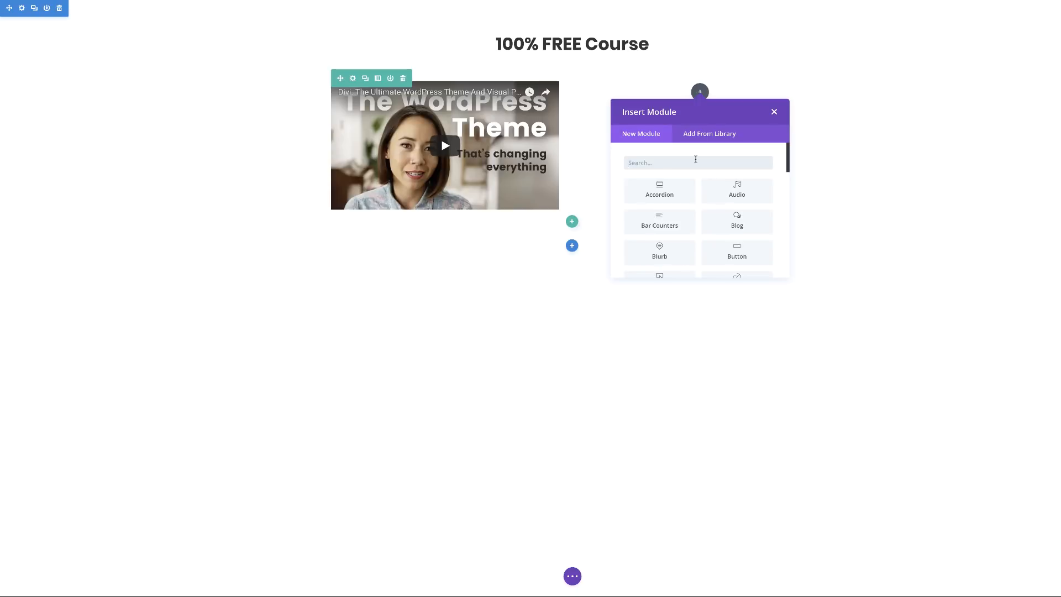
text(text)
key(Return)
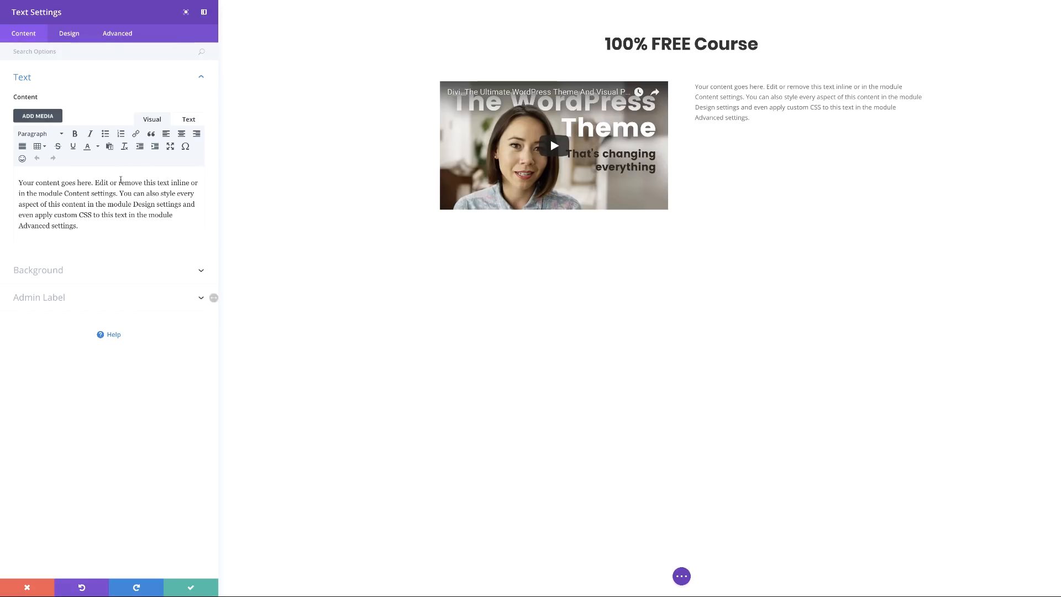
drag(84, 227, 19, 178)
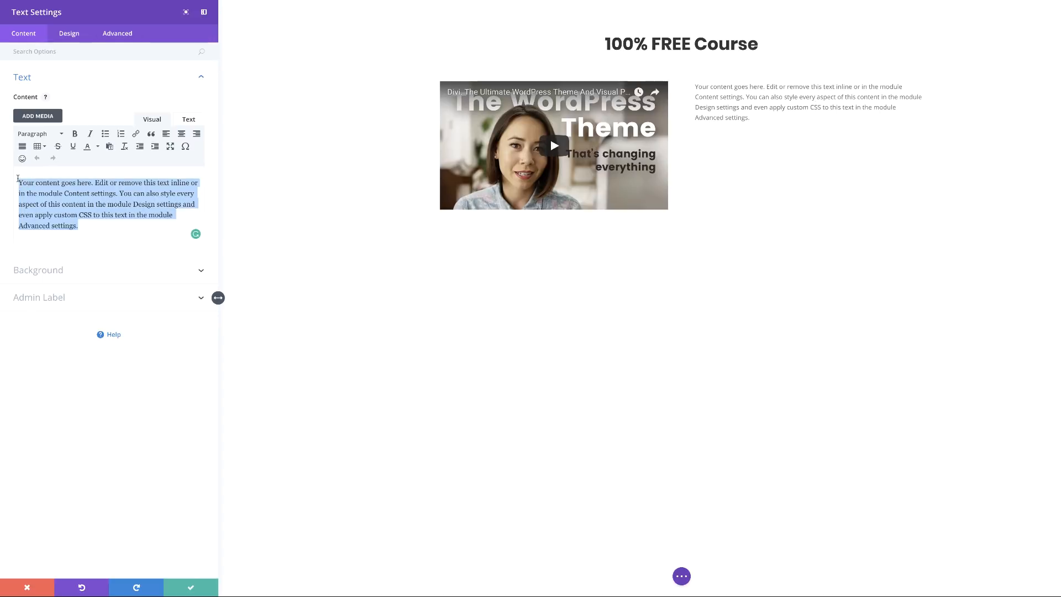
text(Lorem ipsum dolor sit amet, consectetuer adipiscing elit. Donec odio. Quisque volutpat mattis eros. Nullam malesuada erat ut turpis. Suspendisse urna nibh, viverra non, semper suscipit, posuere a, pede.)
Delete the opening Lorem ipsum line so the paragraph begins 'Consectetuer adipiscing elit.'.
drag(110, 182, 21, 183)
click(136, 181)
key(Return)
key(BackSpace)
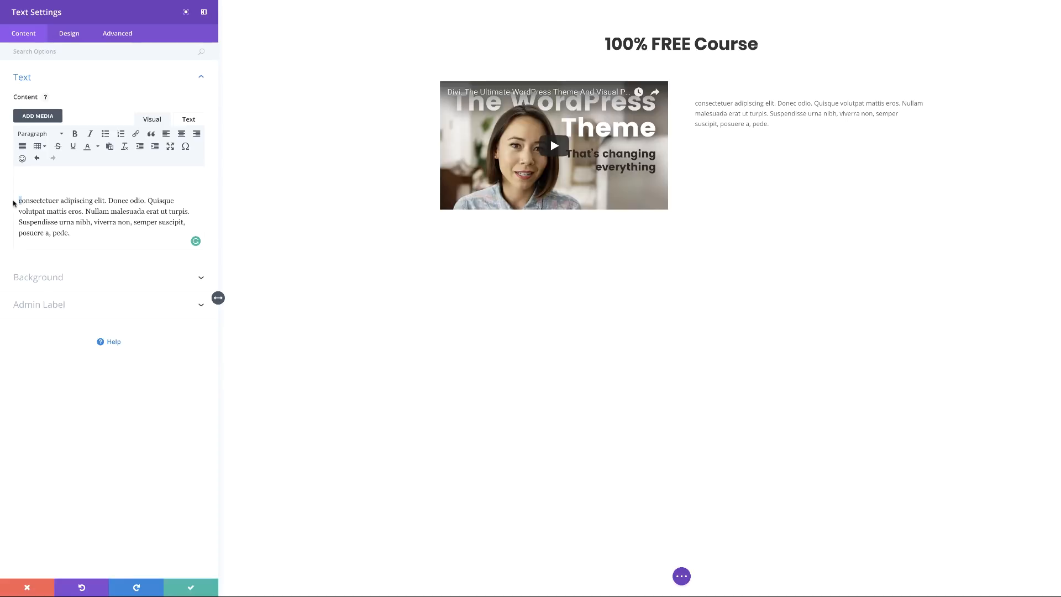
text(C)
key(Left)
key(BackSpace)
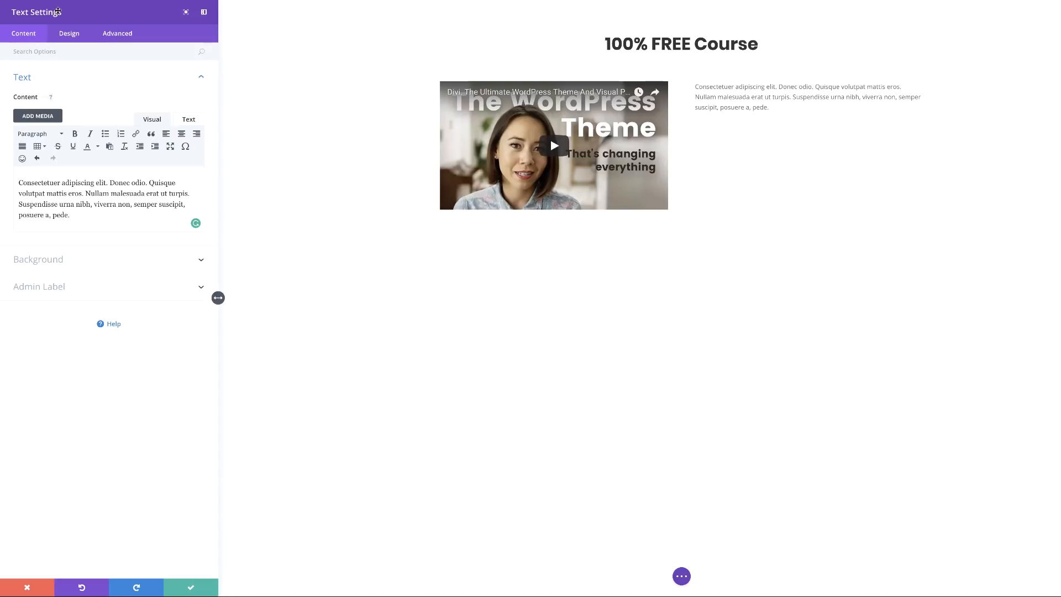
click(66, 35)
Set the paragraph text to Poppins, 16px size, 1.8em line height, and save.
click(33, 78)
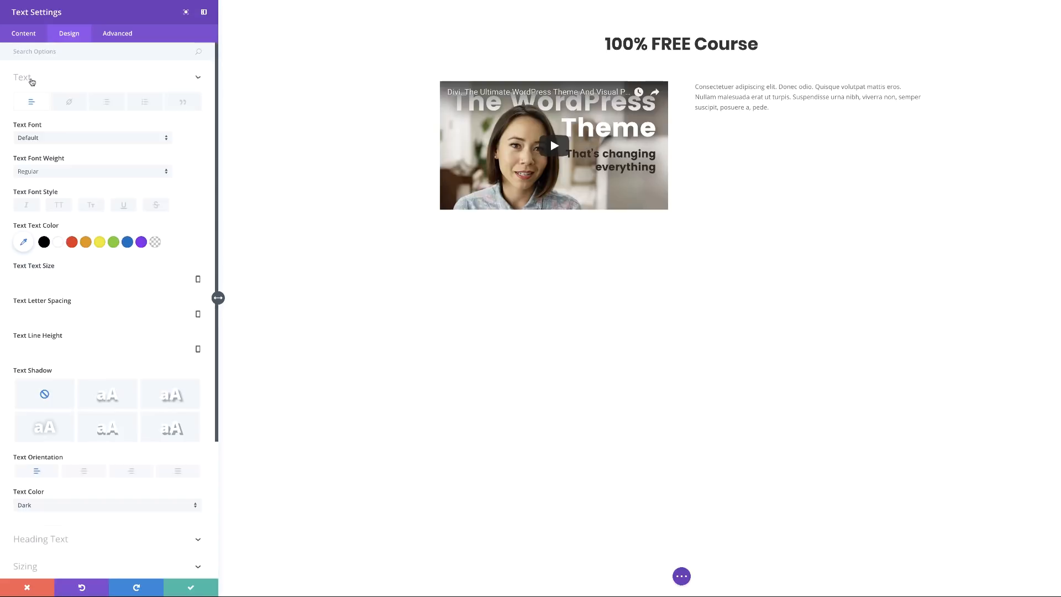
click(67, 139)
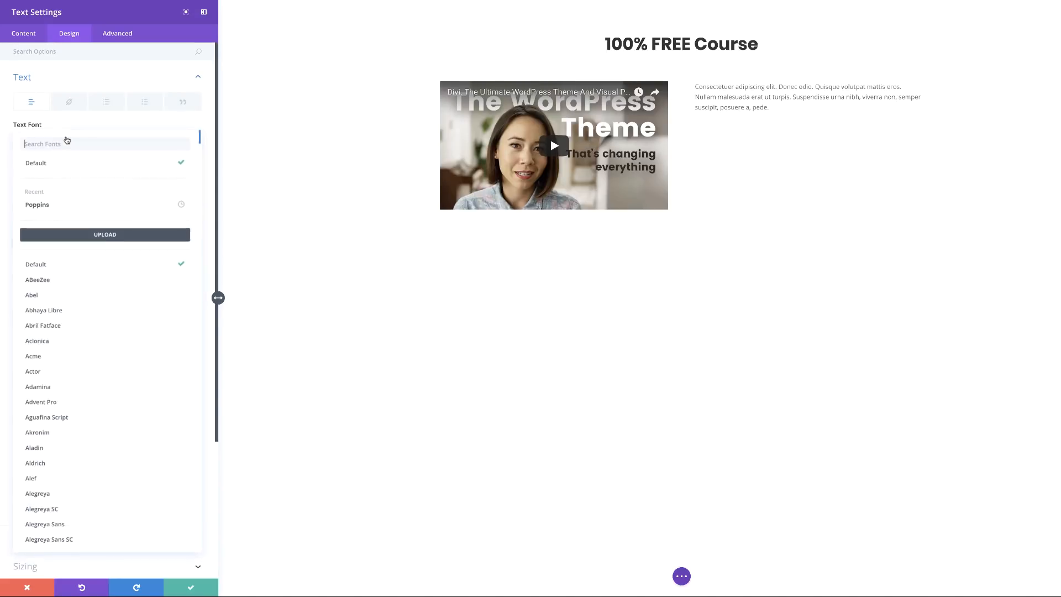
click(47, 206)
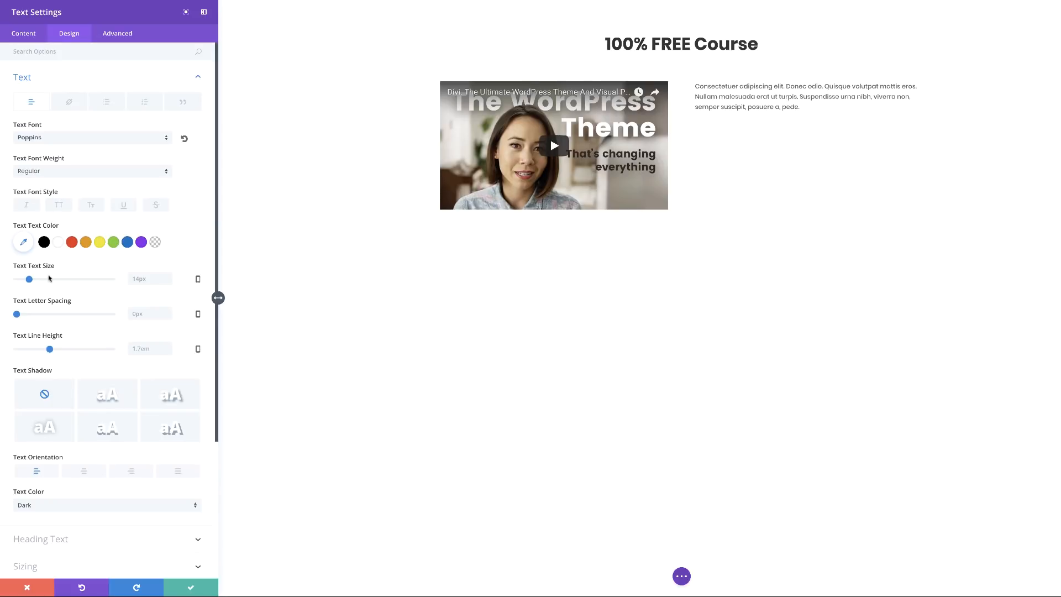
drag(29, 281, 31, 281)
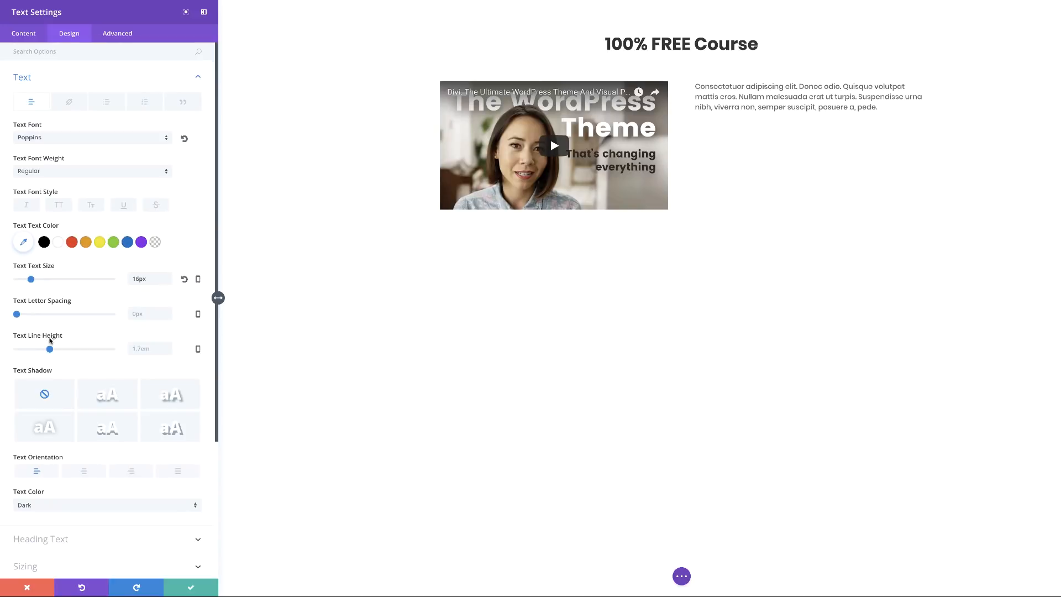
drag(49, 350, 54, 352)
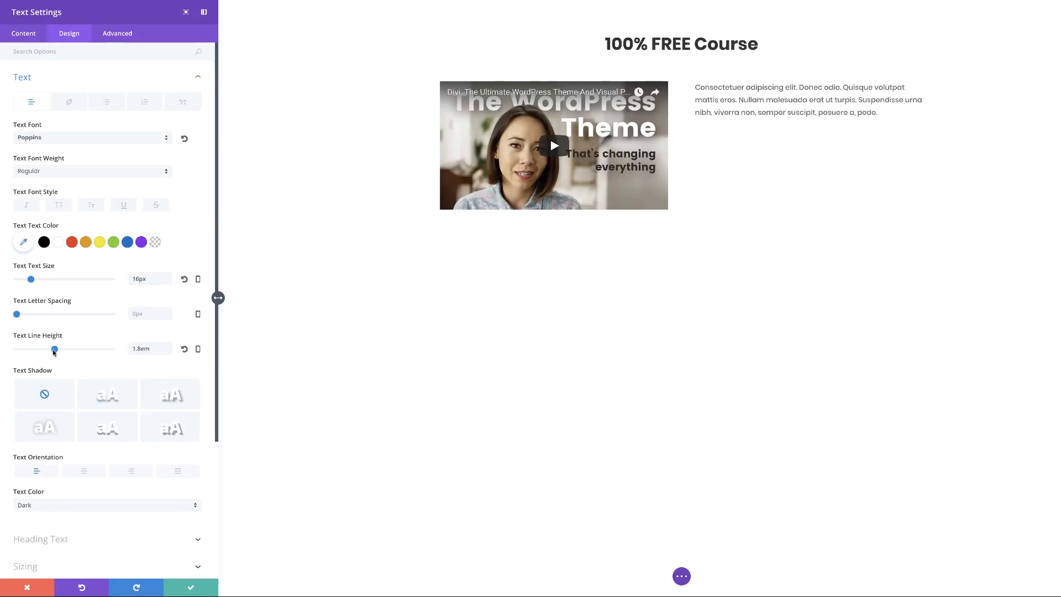
click(191, 587)
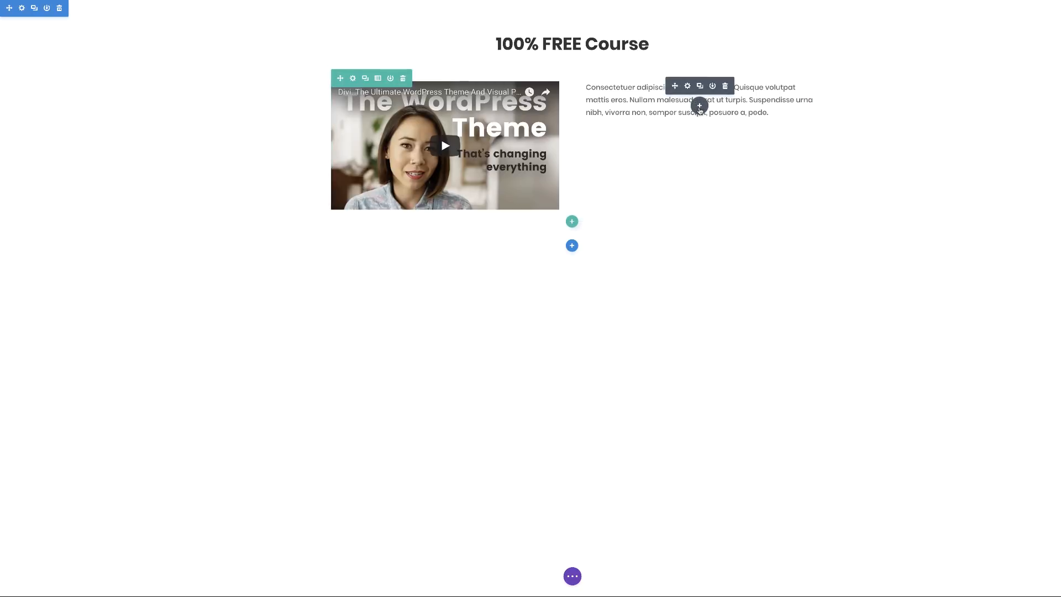
Add a new Text module under the paragraph and clear its placeholder copy.
click(700, 107)
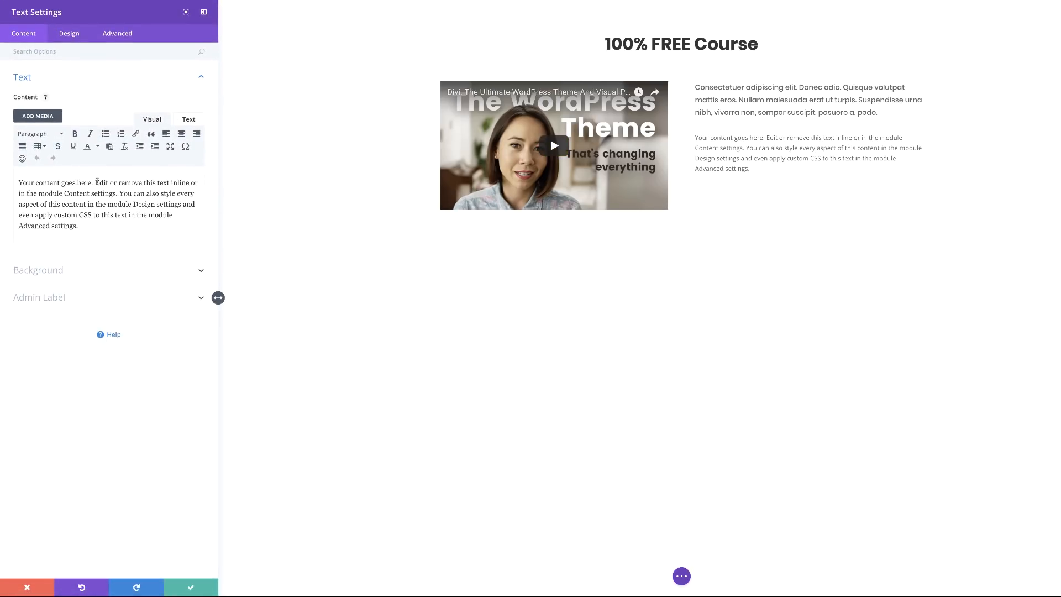
drag(95, 182, 116, 225)
key(BackSpace)
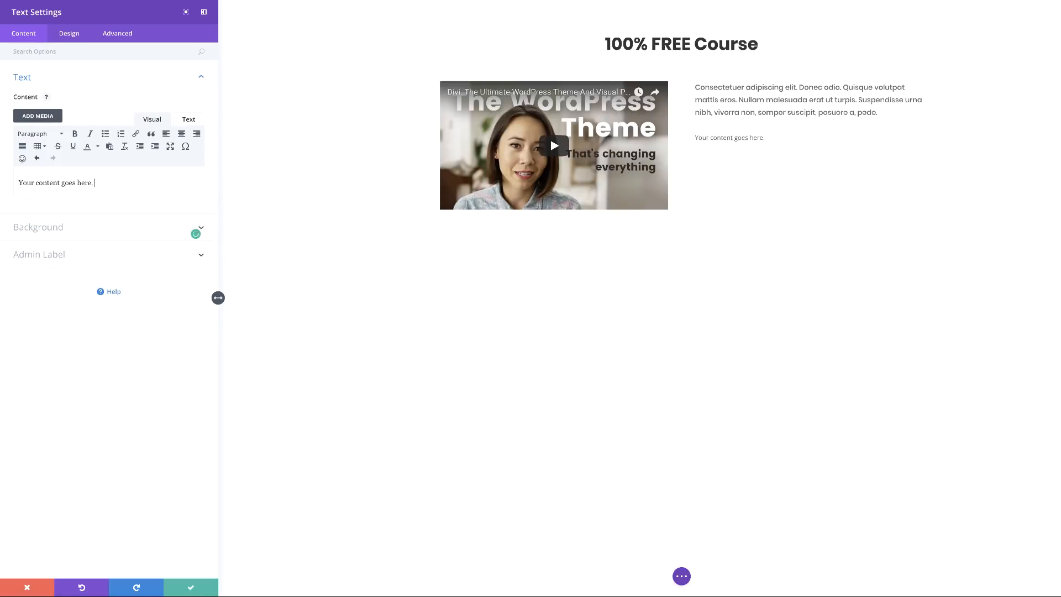
key(ctrl+a)
text(c)
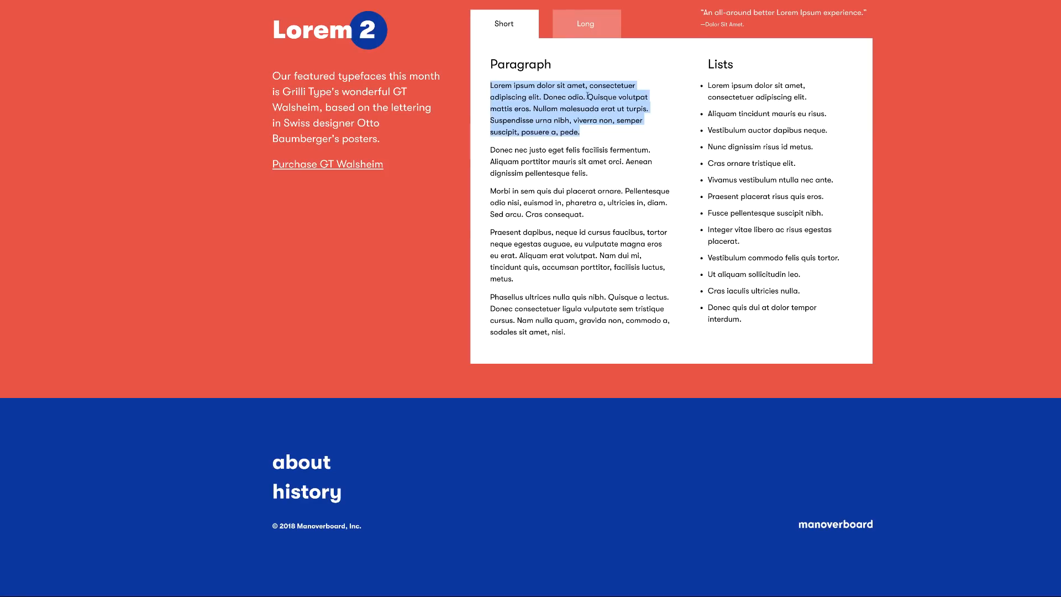
Fill it with 'Lorem ipsum dolor sit amet' and format the line as Heading 3.
click(542, 104)
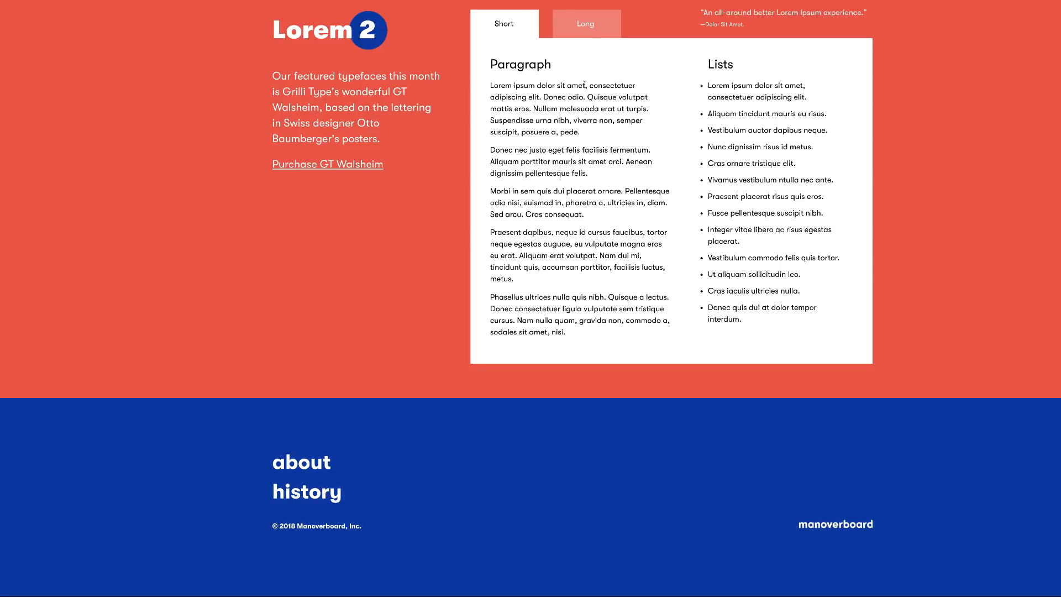
drag(585, 84, 489, 83)
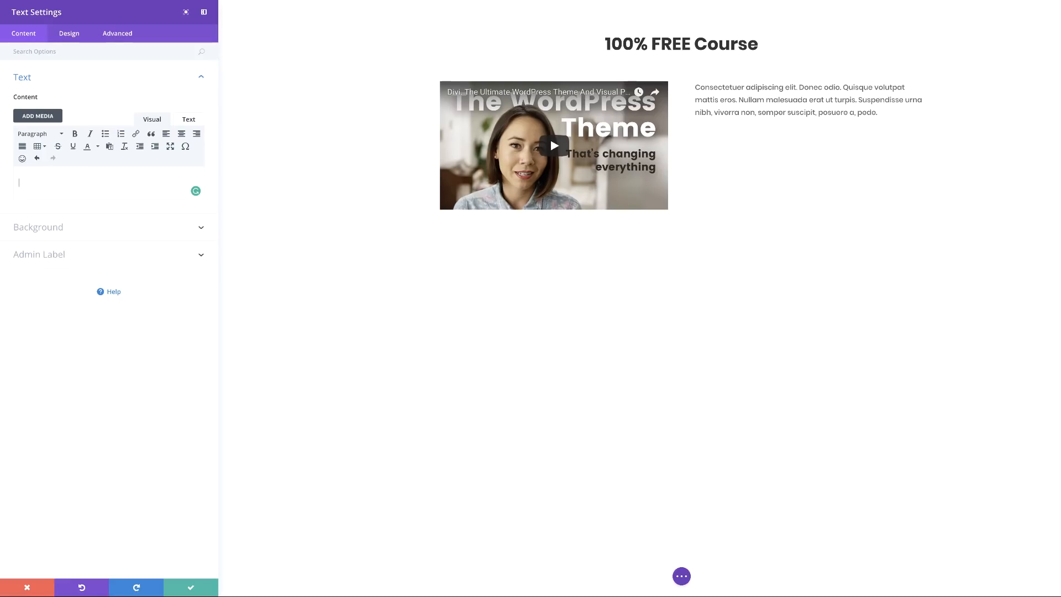
text(Lorem ipsum dolor sit amet)
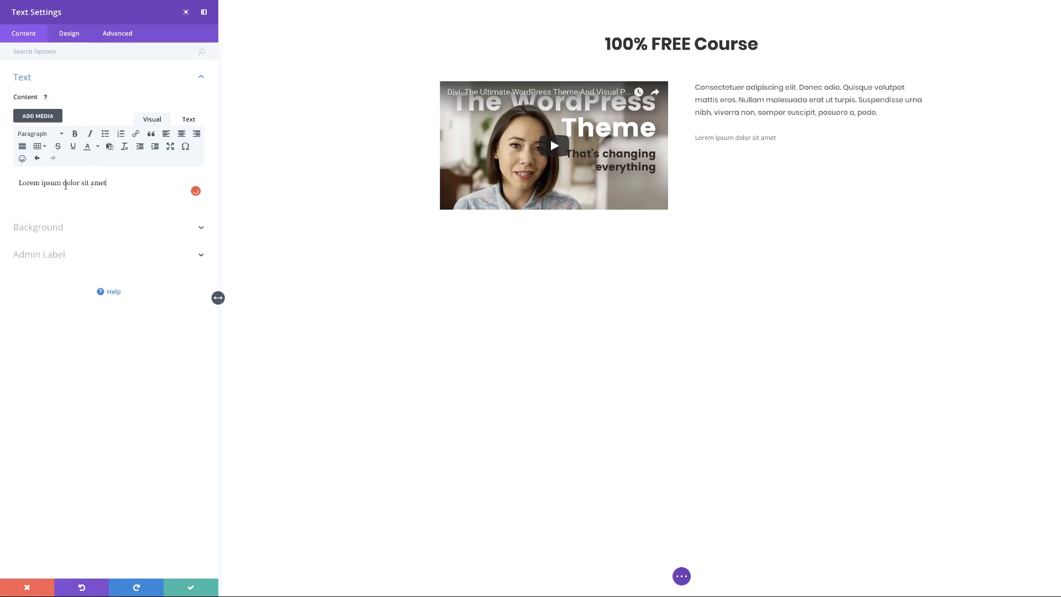
triple_click(82, 180)
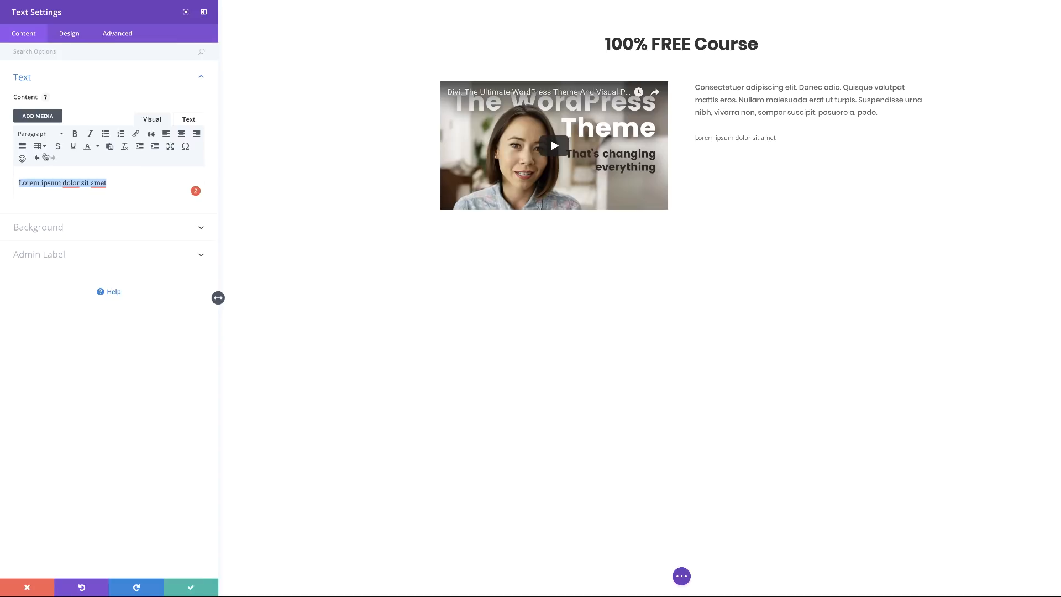
click(55, 135)
click(60, 204)
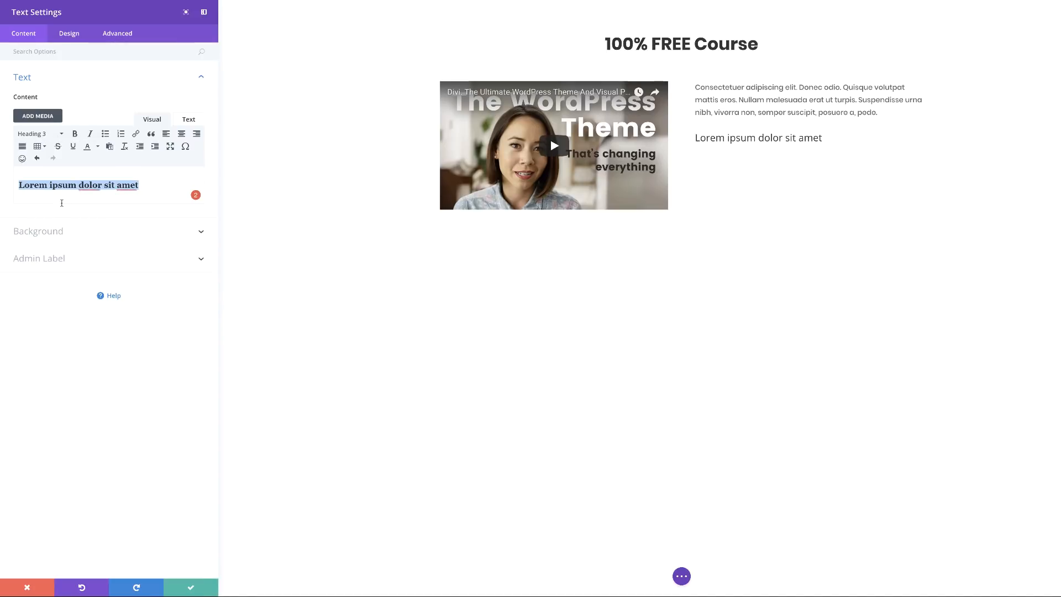
Style the 'Lorem ipsum dolor sit amet' H3 heading as centred Poppins Semi Bold and save.
click(70, 33)
click(40, 106)
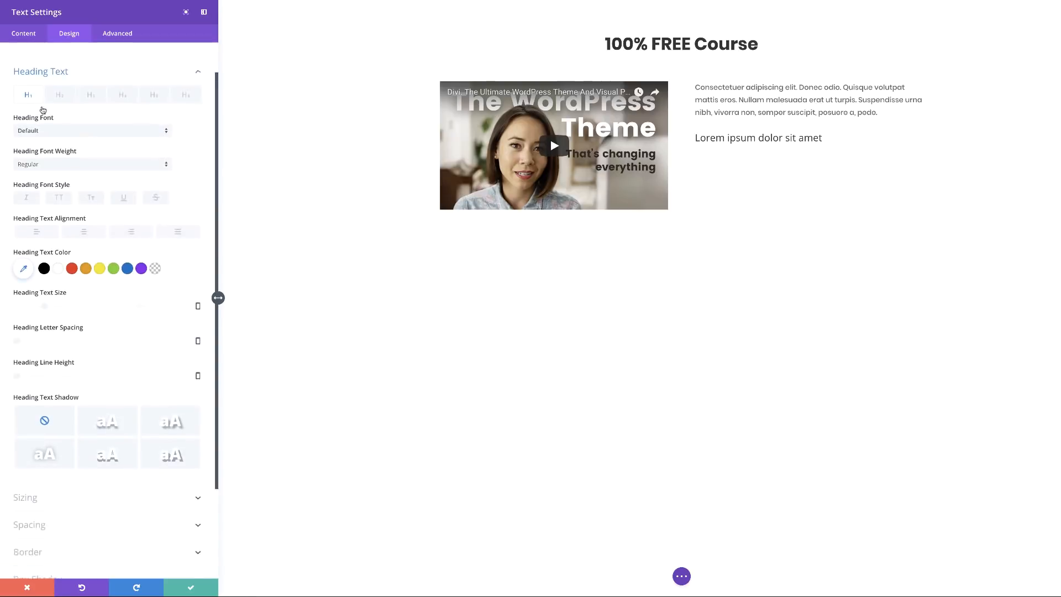
click(92, 84)
click(91, 119)
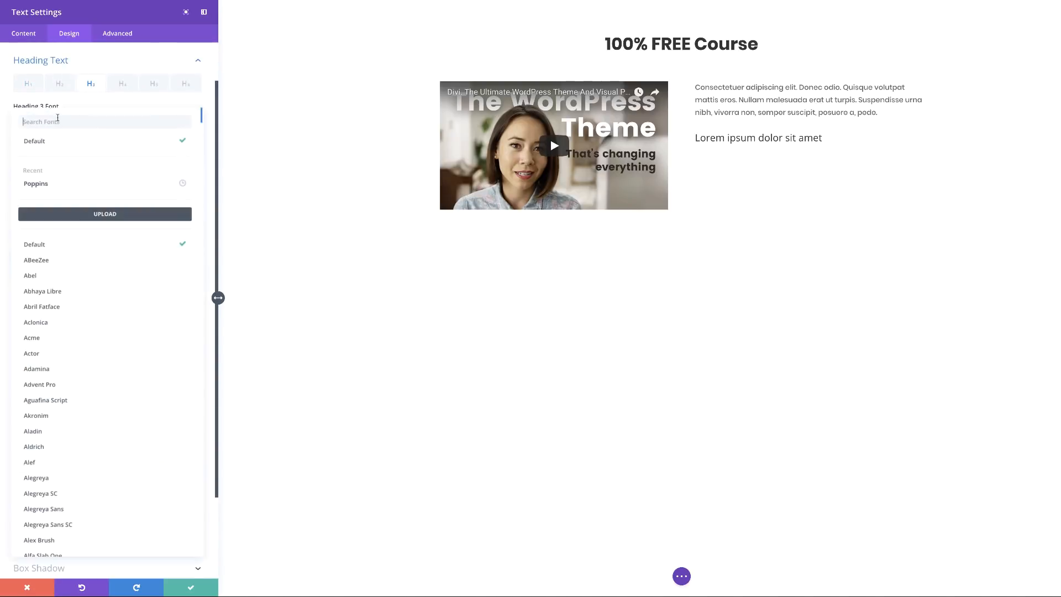
click(50, 187)
click(64, 153)
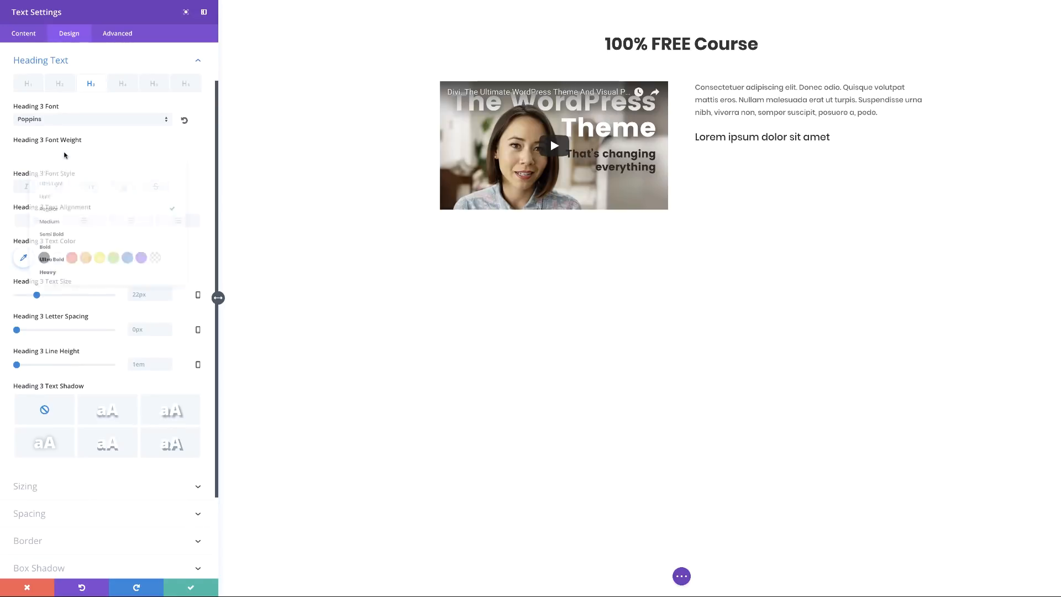
click(79, 237)
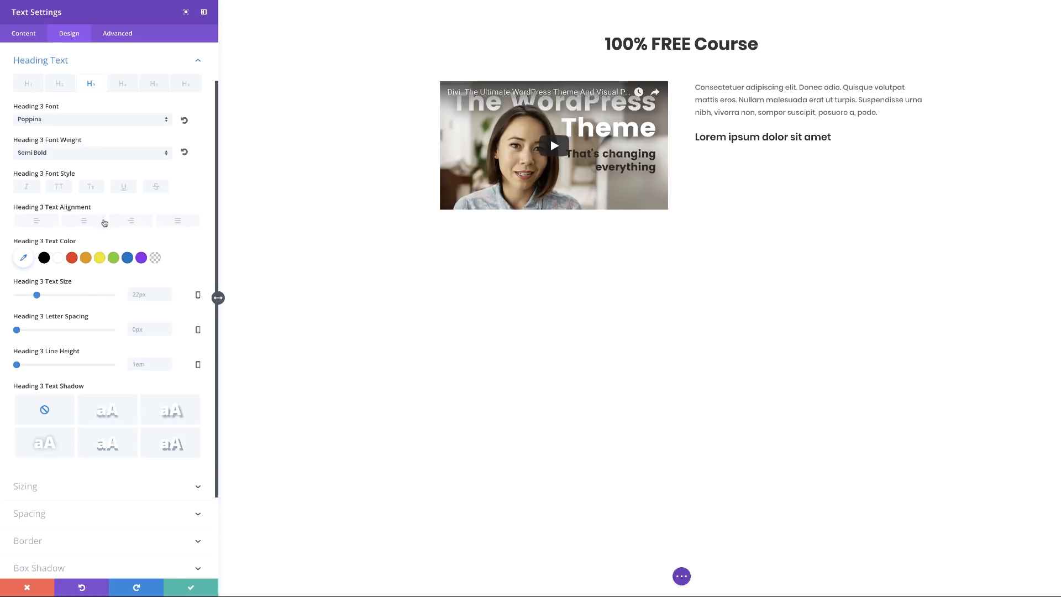
click(93, 224)
click(190, 587)
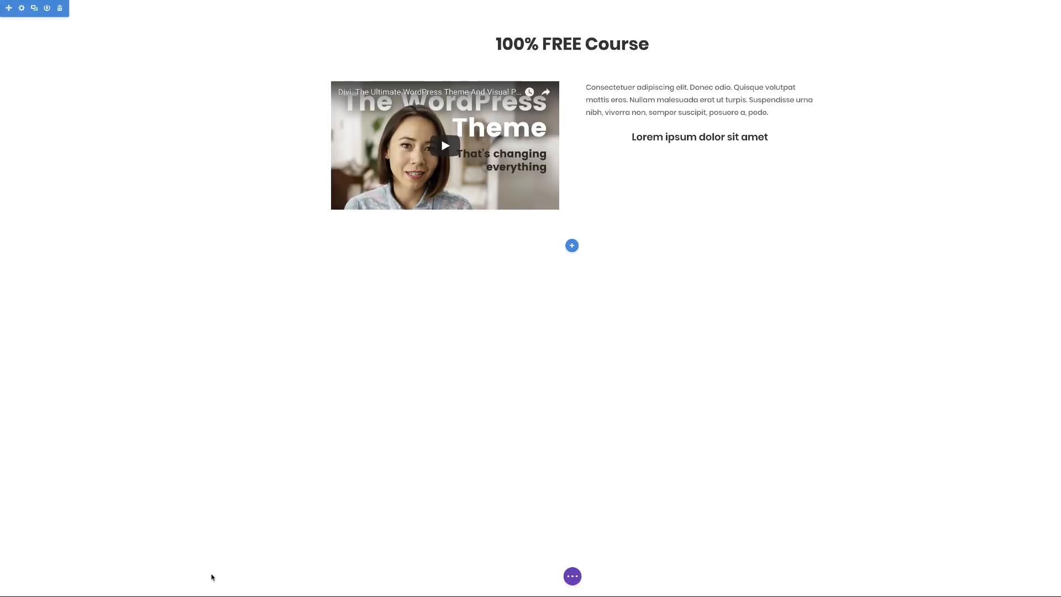
Drag the 'Lorem ipsum dolor sit amet' heading module above the paragraph text.
mouse_move(673, 140)
drag(675, 138, 596, 88)
mouse_move(728, 114)
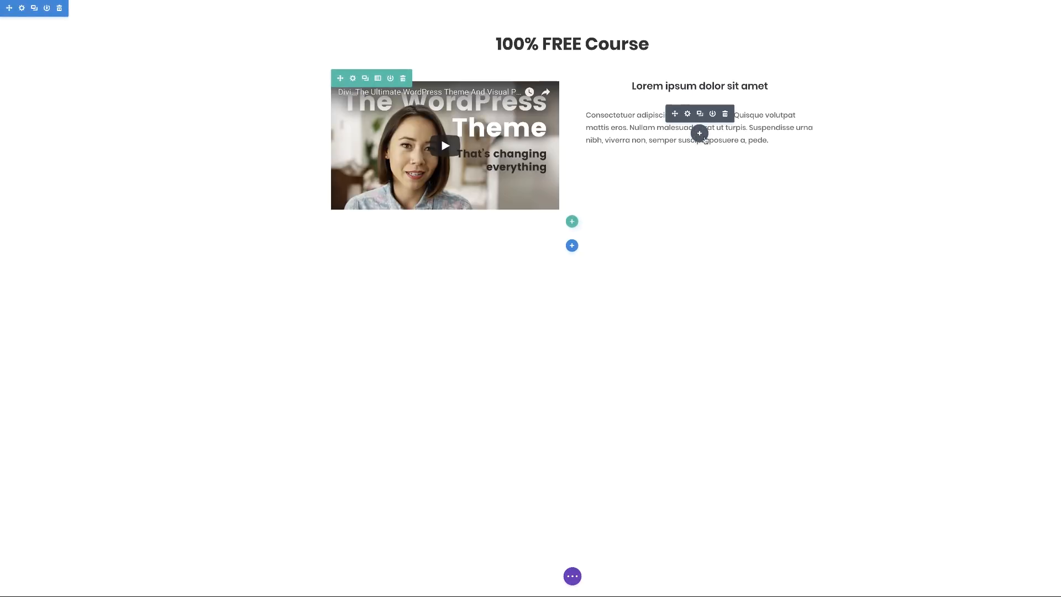
mouse_move(650, 86)
Add a Divider module below the paragraph, found by searching 'div'.
click(699, 137)
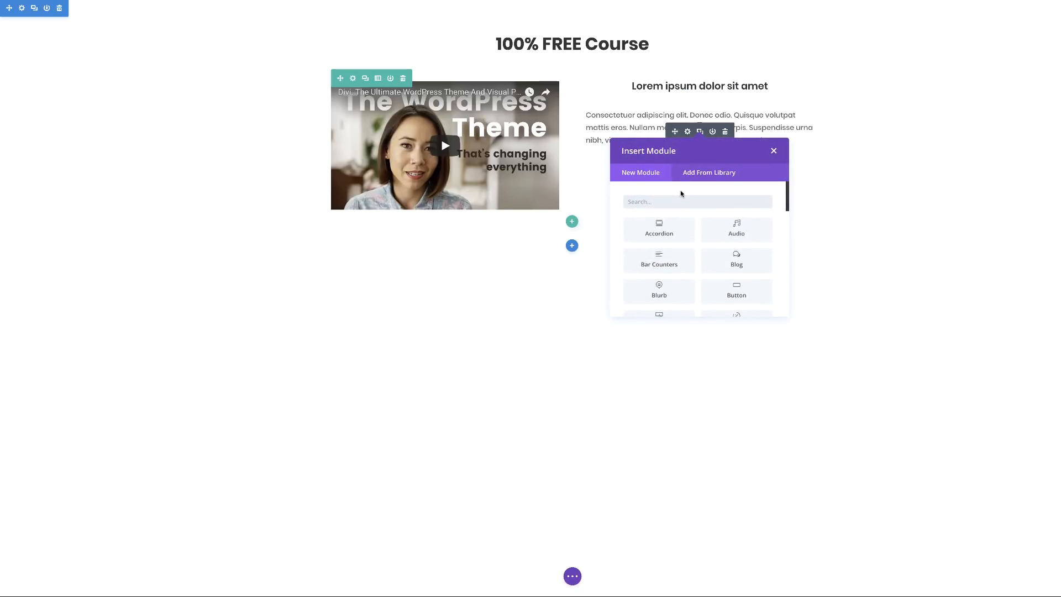
text(divi)
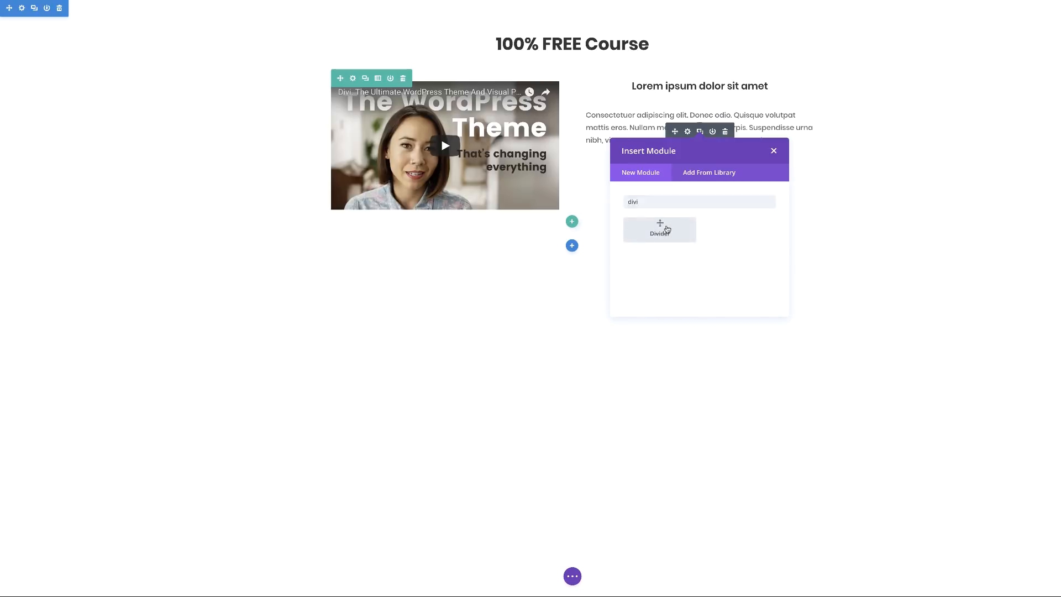
click(659, 227)
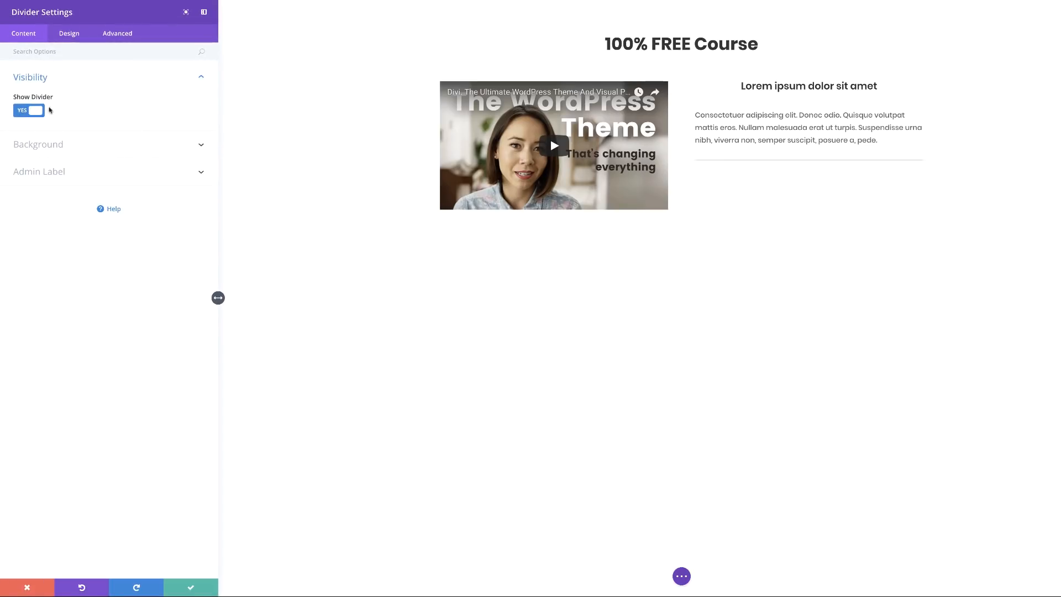
Give the divider 3px weight, 50% width, centre alignment and red colour, then save.
click(77, 37)
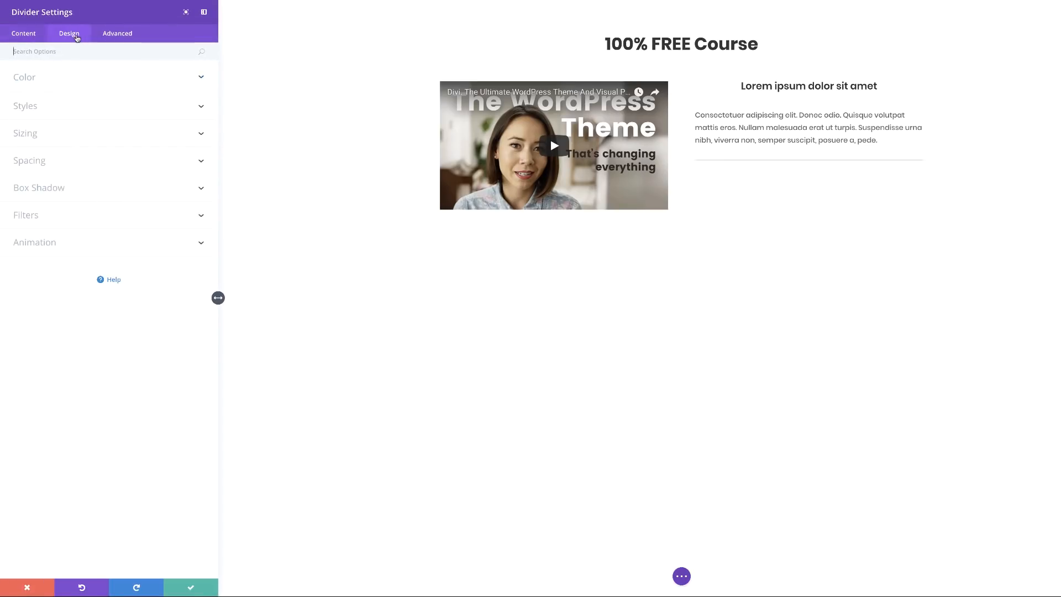
click(32, 134)
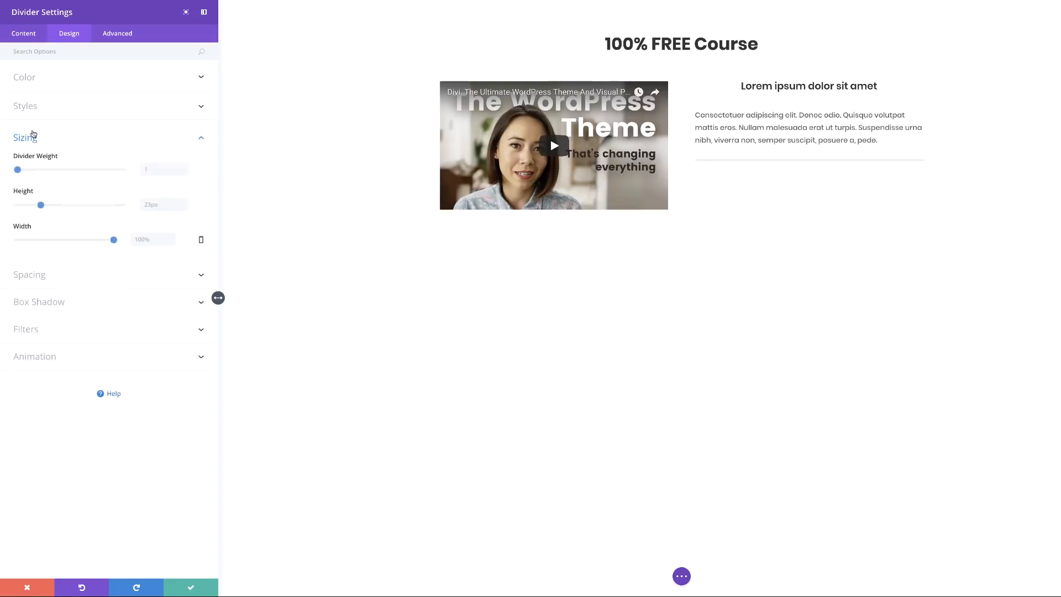
drag(18, 170, 20, 172)
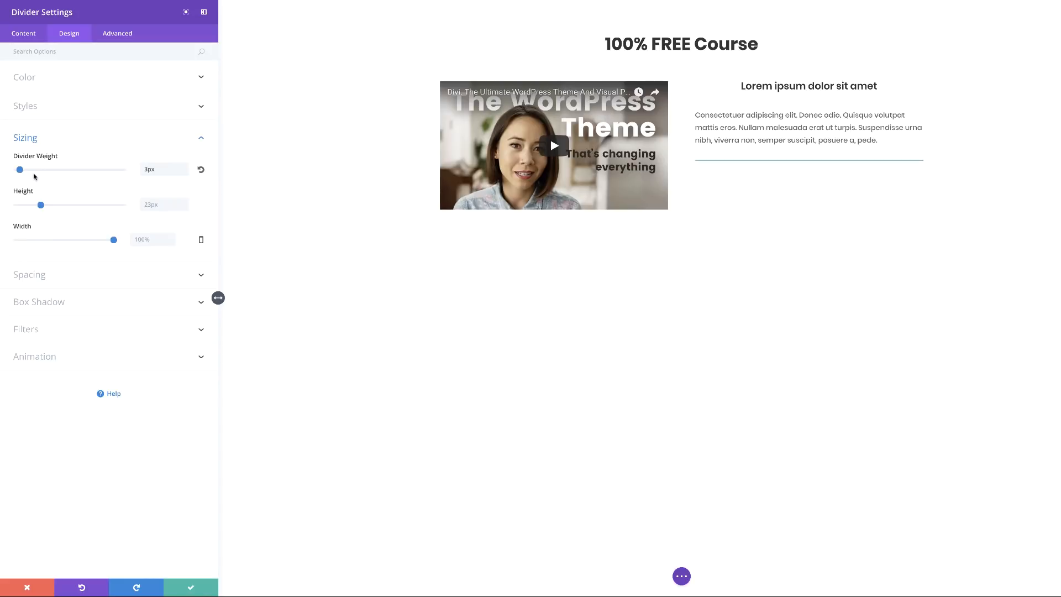
drag(114, 239, 65, 245)
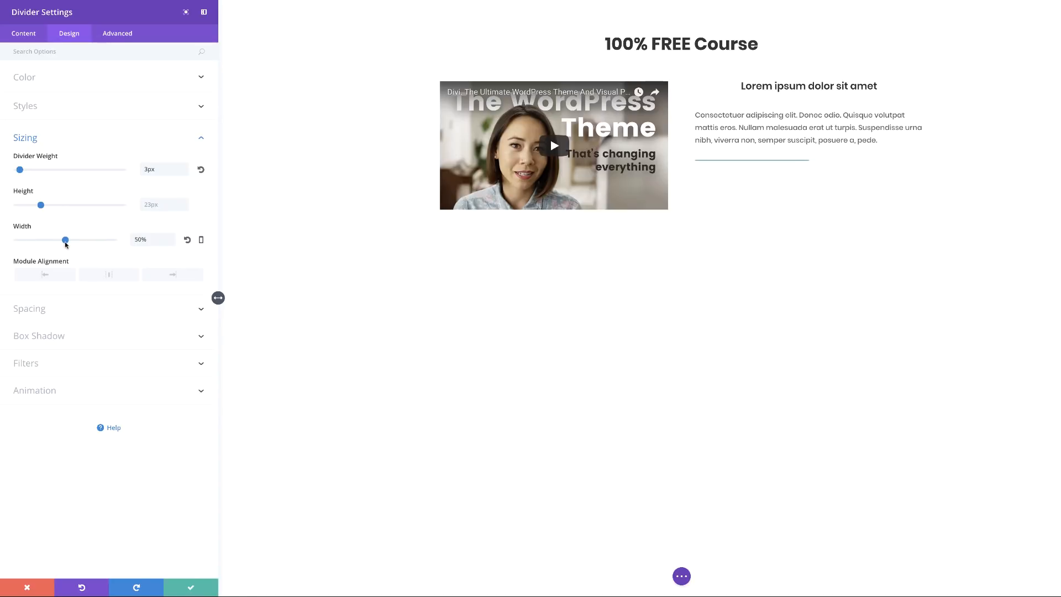
click(109, 276)
click(37, 76)
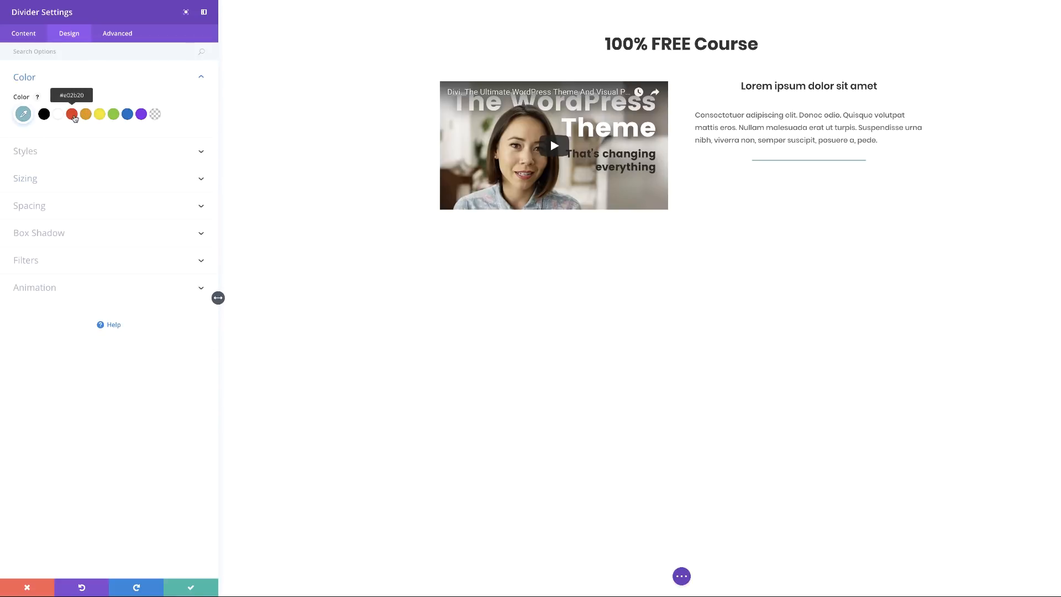
click(73, 115)
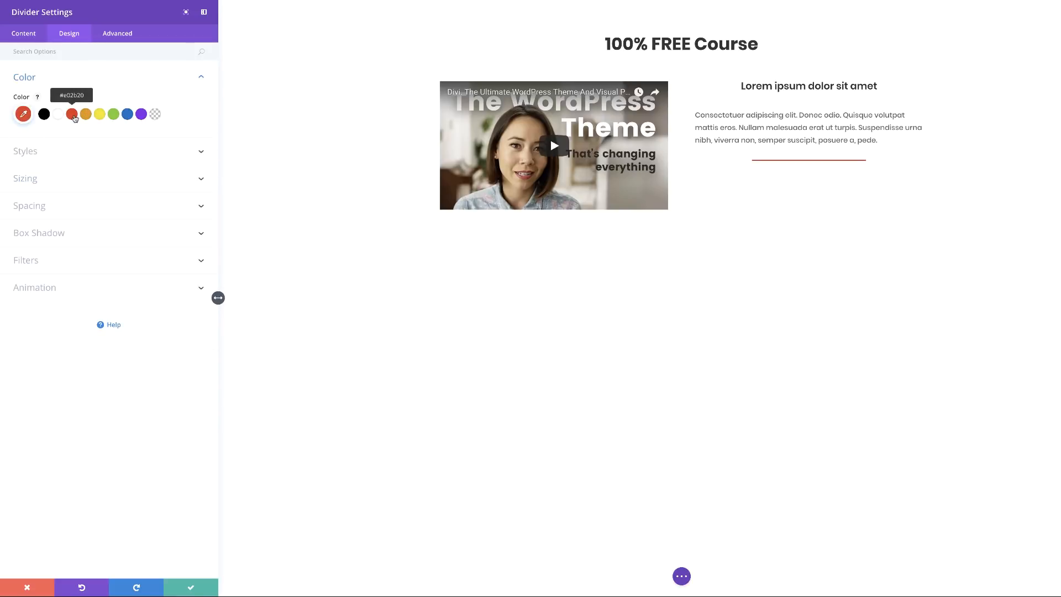
click(215, 588)
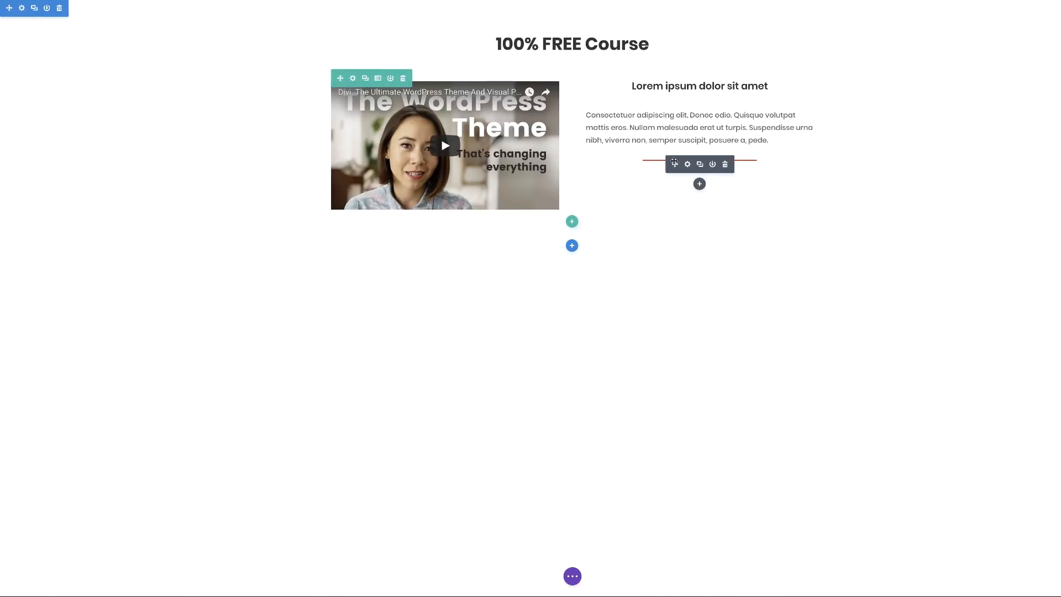
Move the red divider between heading and paragraph and set its height to 0px.
drag(674, 164, 670, 101)
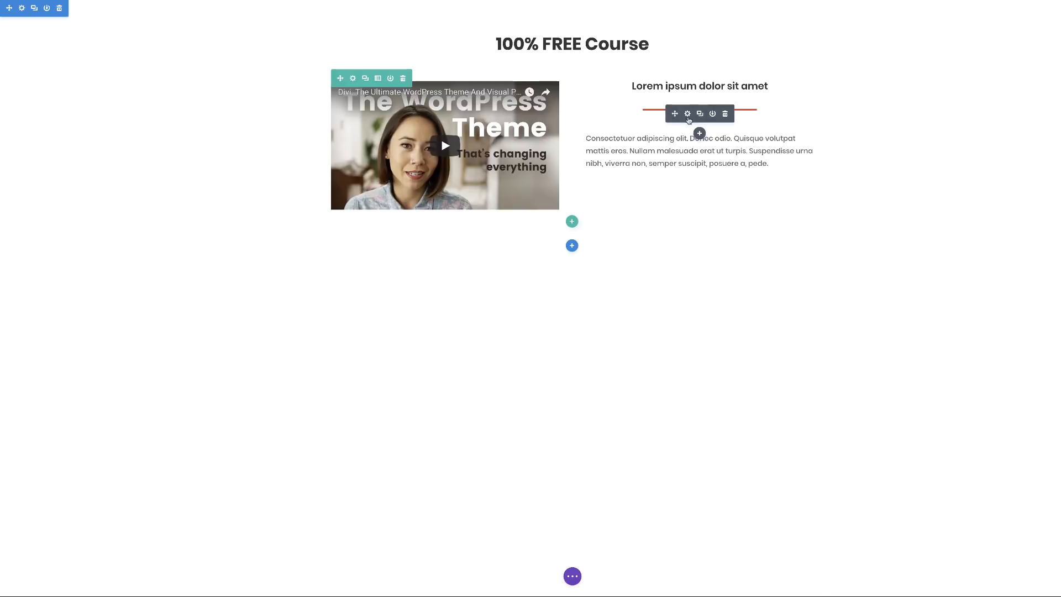
click(688, 114)
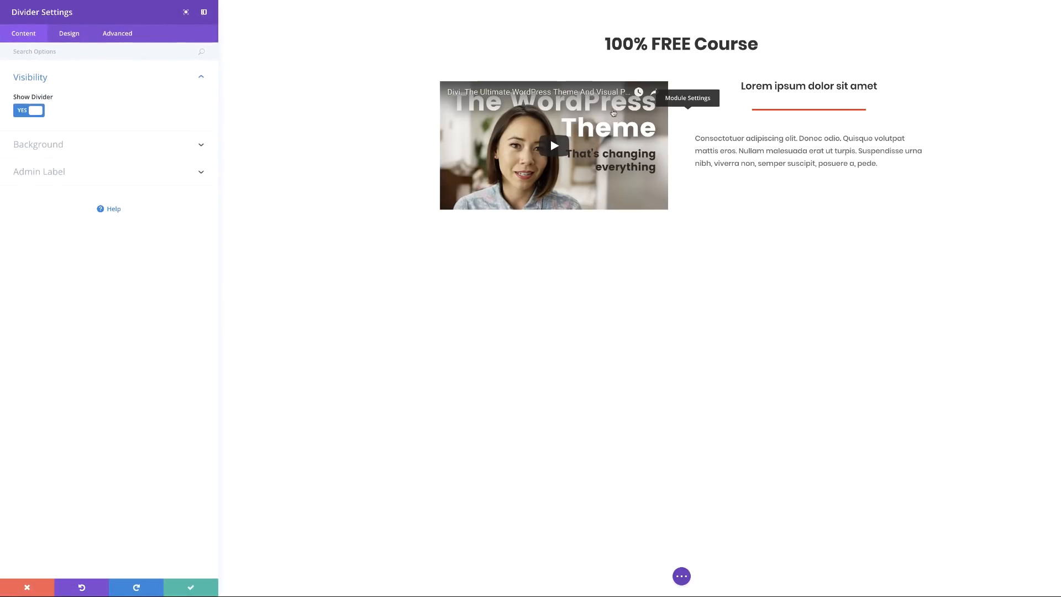
click(71, 39)
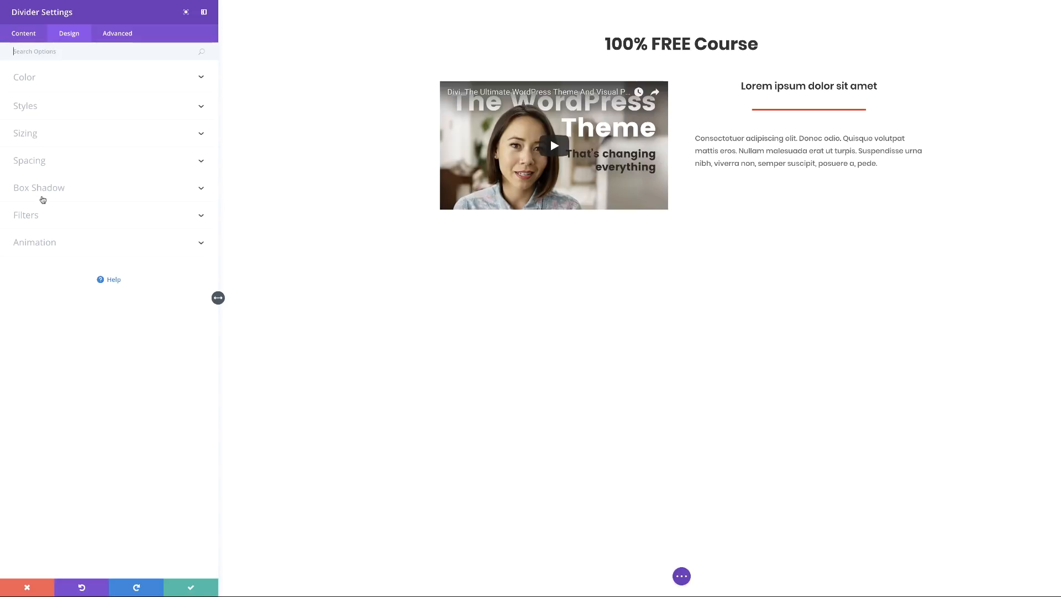
click(41, 165)
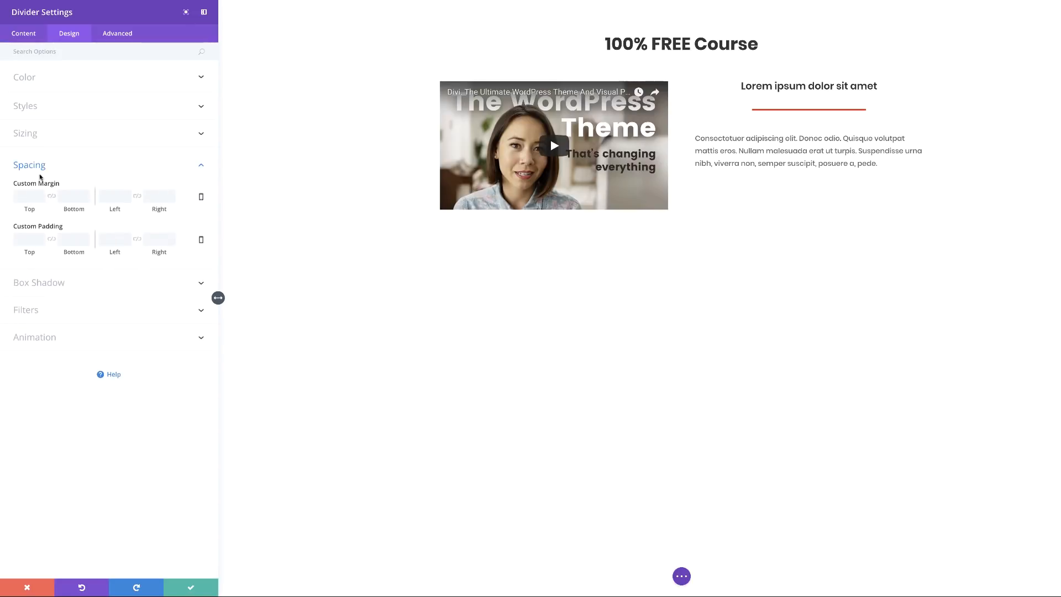
click(39, 134)
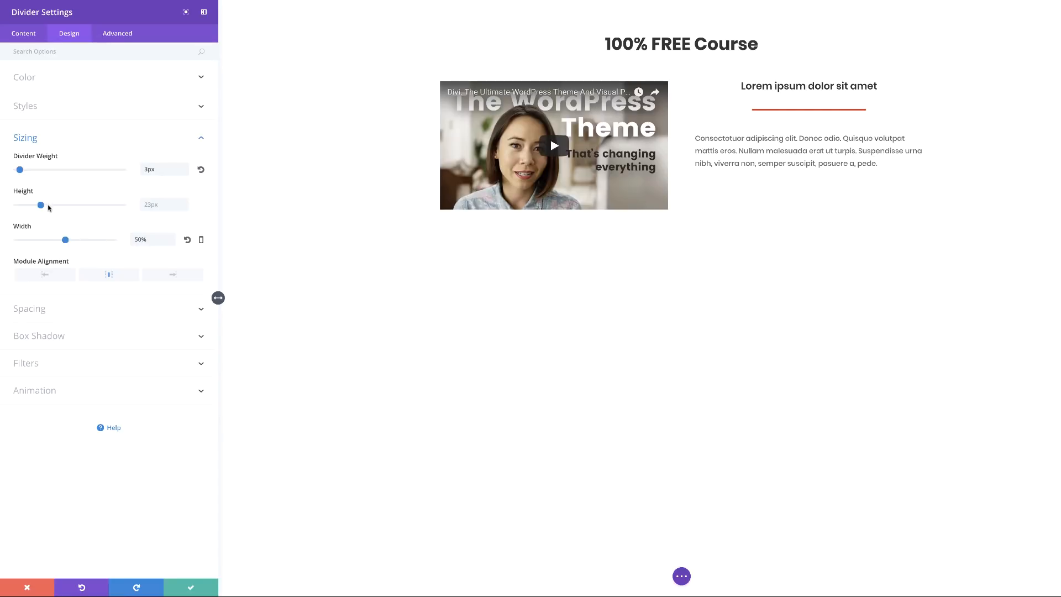
drag(41, 206, 16, 206)
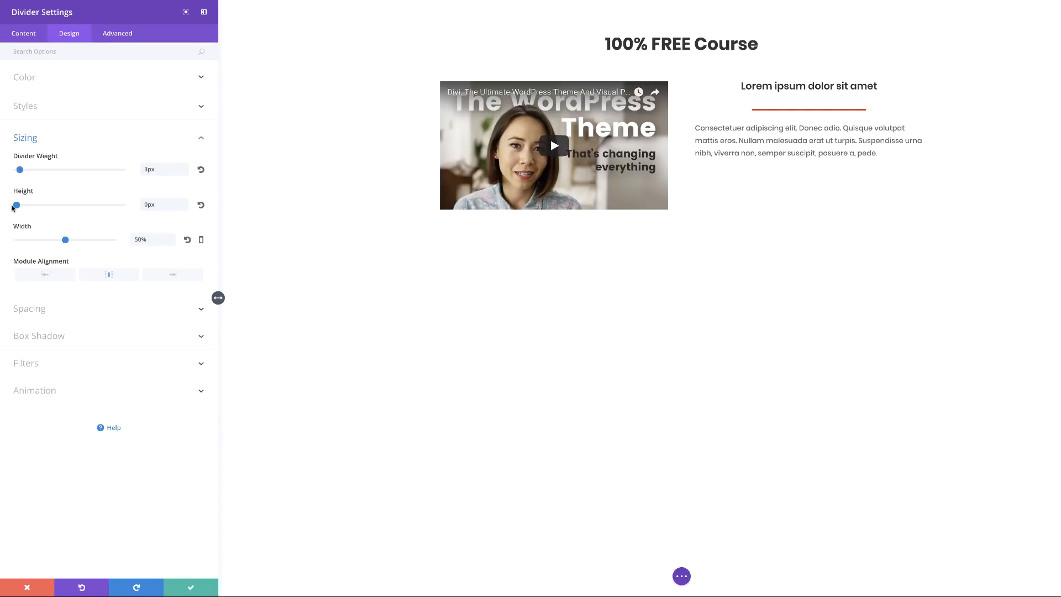
click(190, 589)
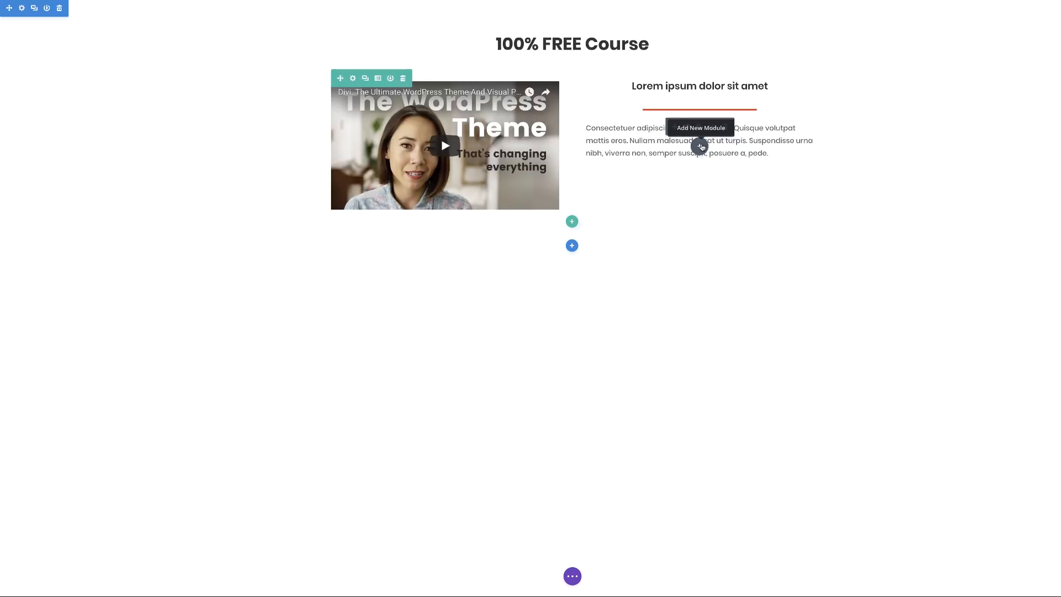
Insert a Text module with placeholder copy below the paragraph, found by searching 'text'.
click(701, 146)
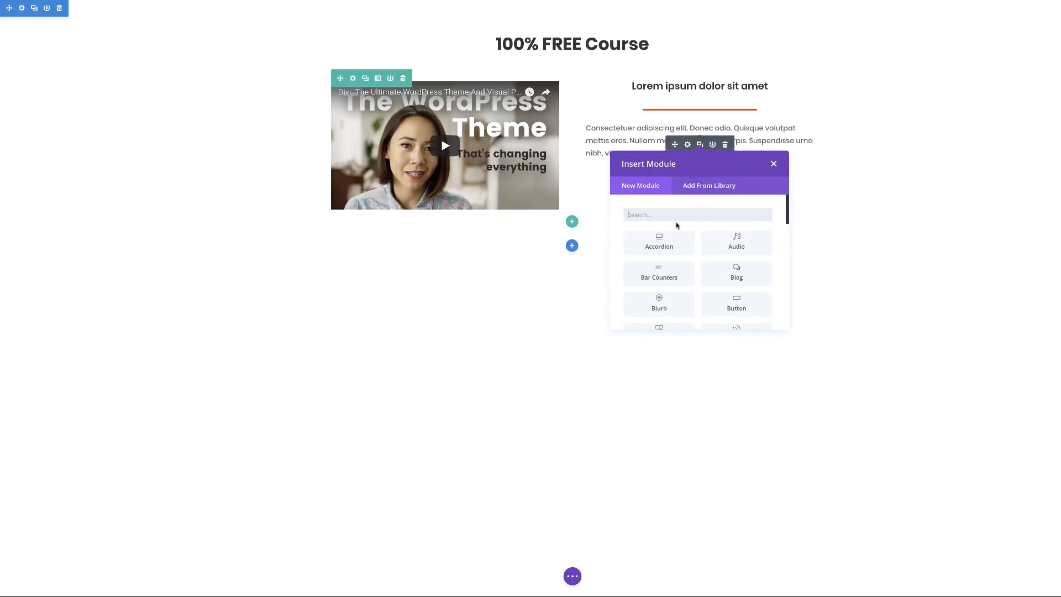
text(text)
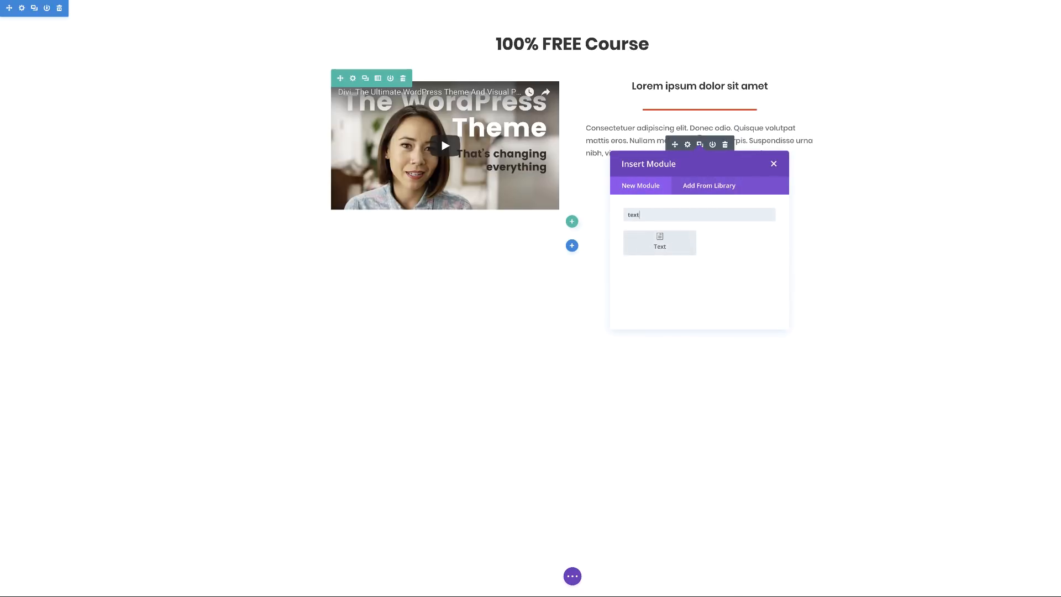
click(660, 243)
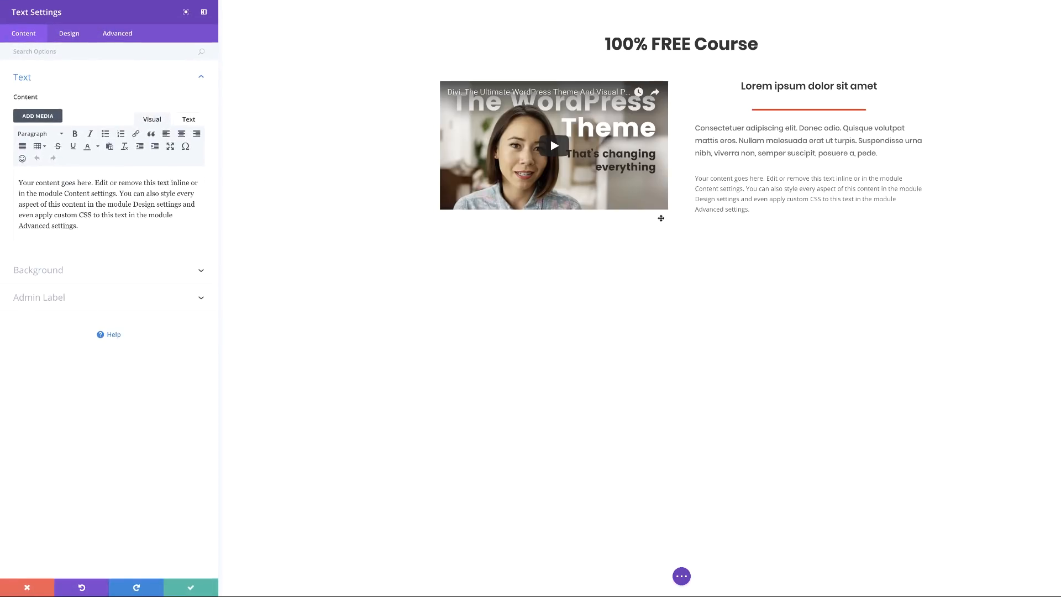
click(191, 590)
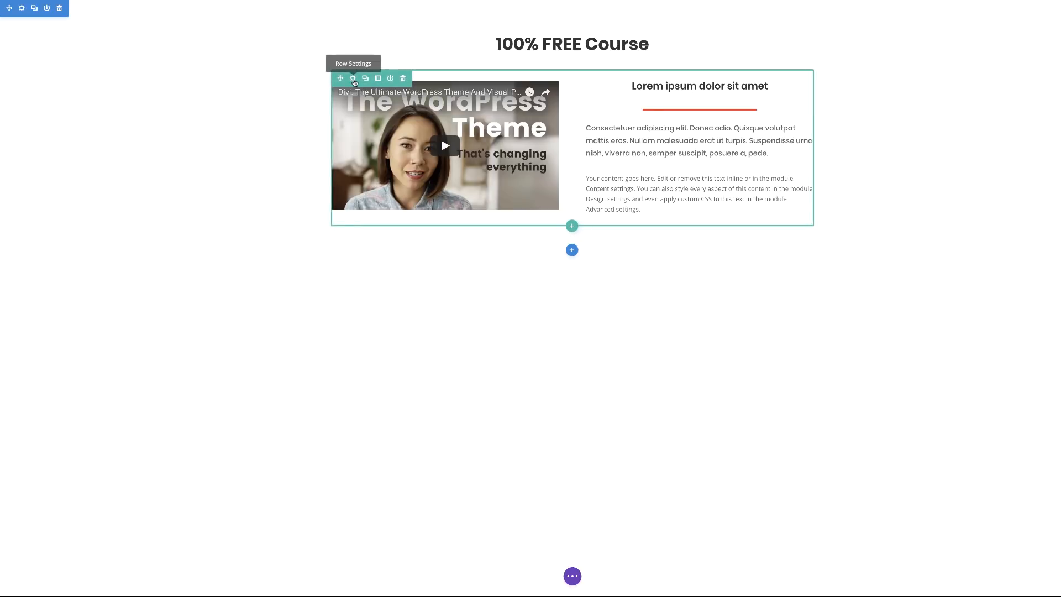
Set the video-and-text row to a custom width of 70% and save the row settings.
click(353, 79)
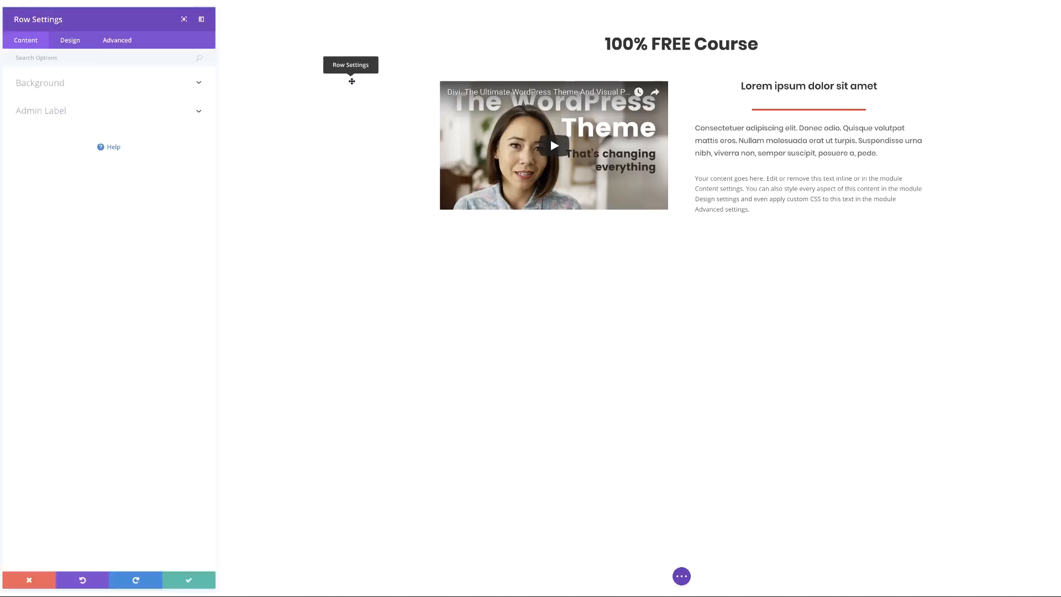
click(72, 33)
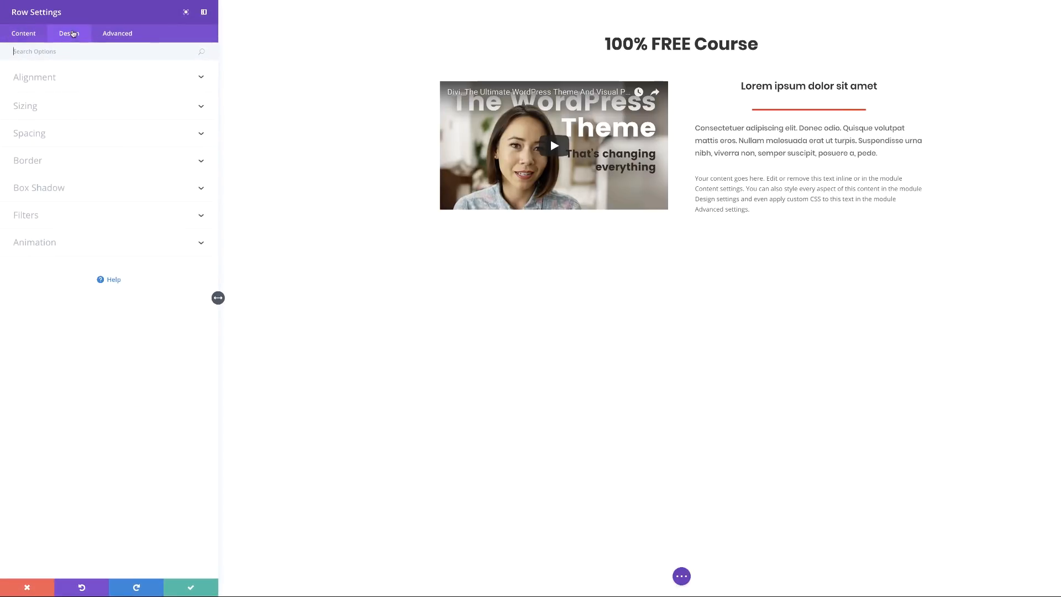
click(32, 114)
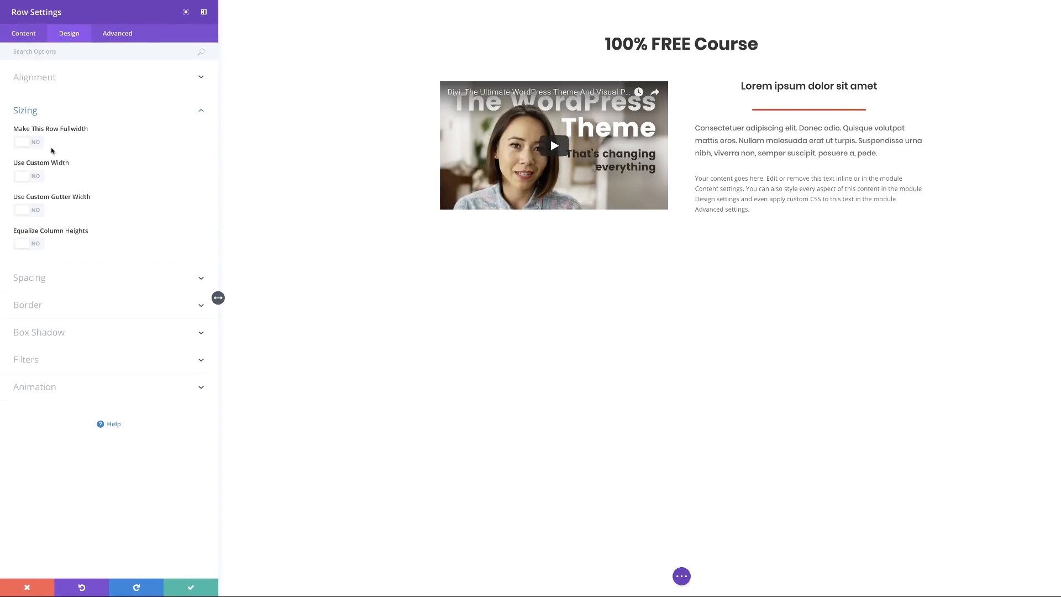
click(39, 176)
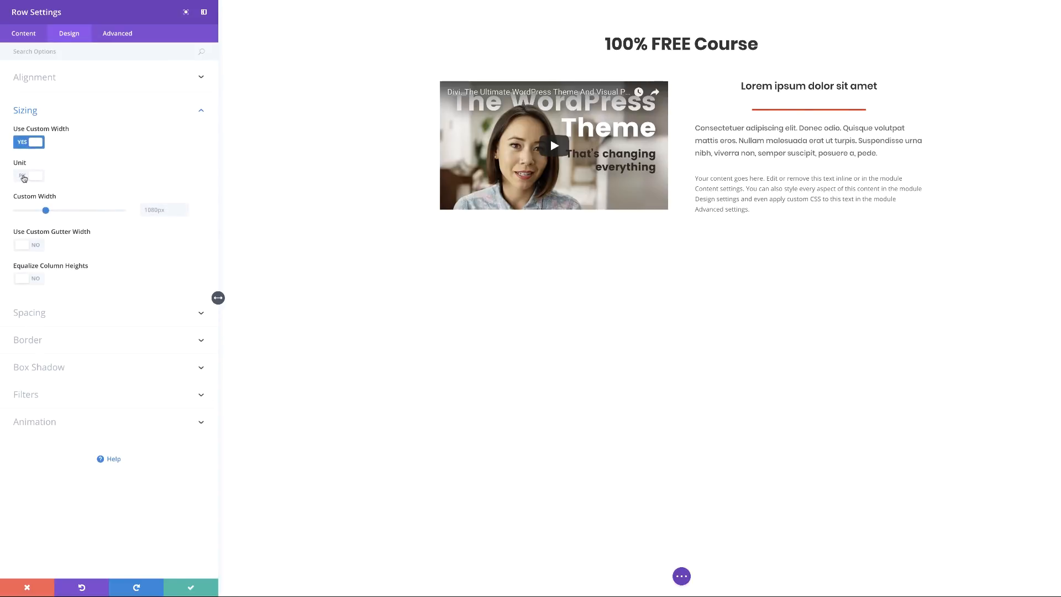
click(24, 177)
drag(101, 211, 95, 212)
drag(92, 211, 91, 211)
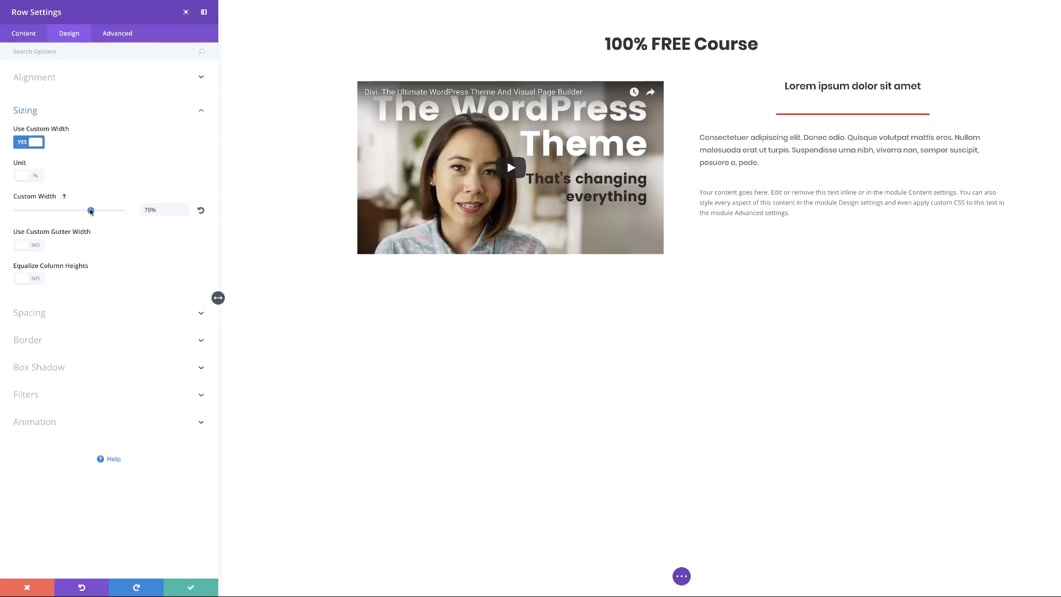
click(193, 588)
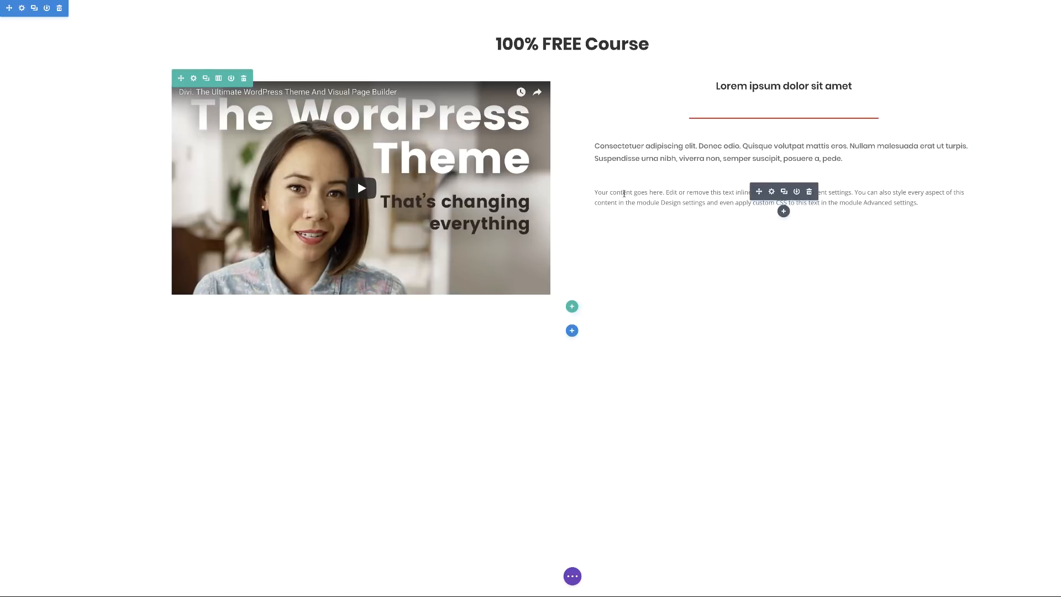
Open the WordPress site dashboard in a new browser tab.
key(t)
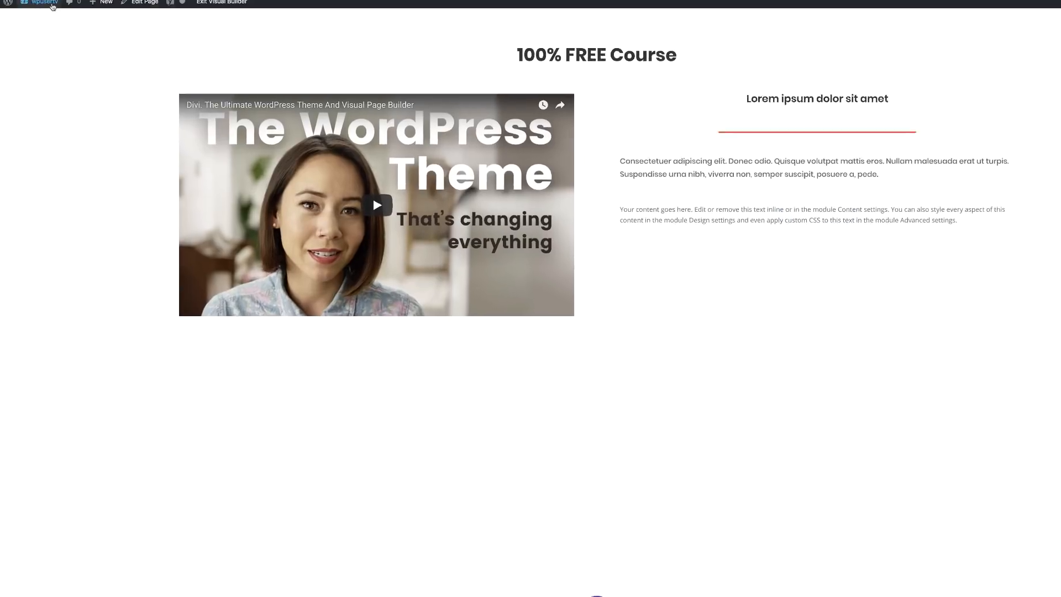
mouse_move(61, 53)
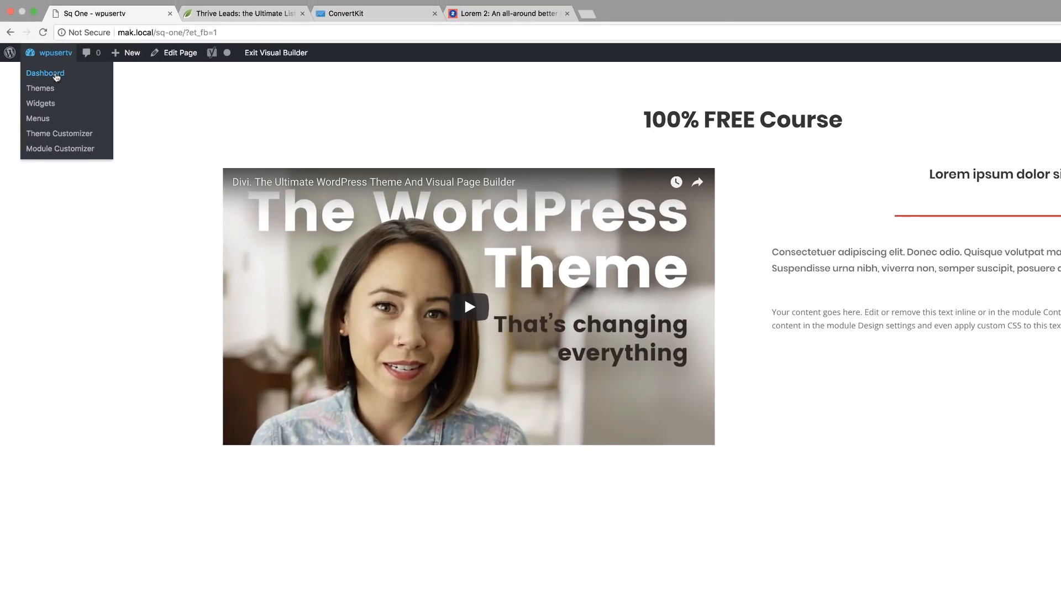
super+click(57, 74)
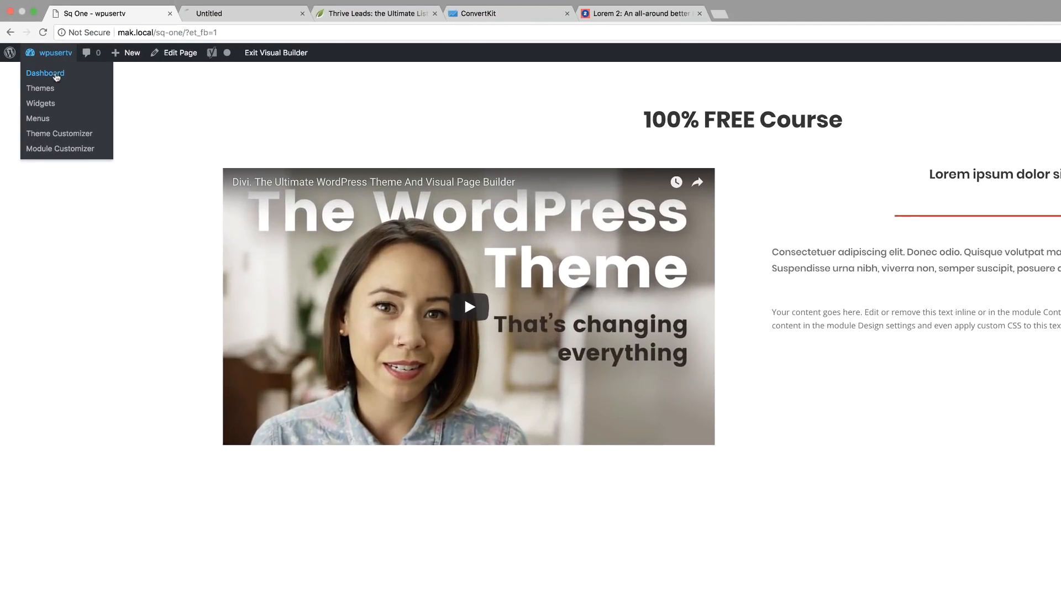
click(247, 17)
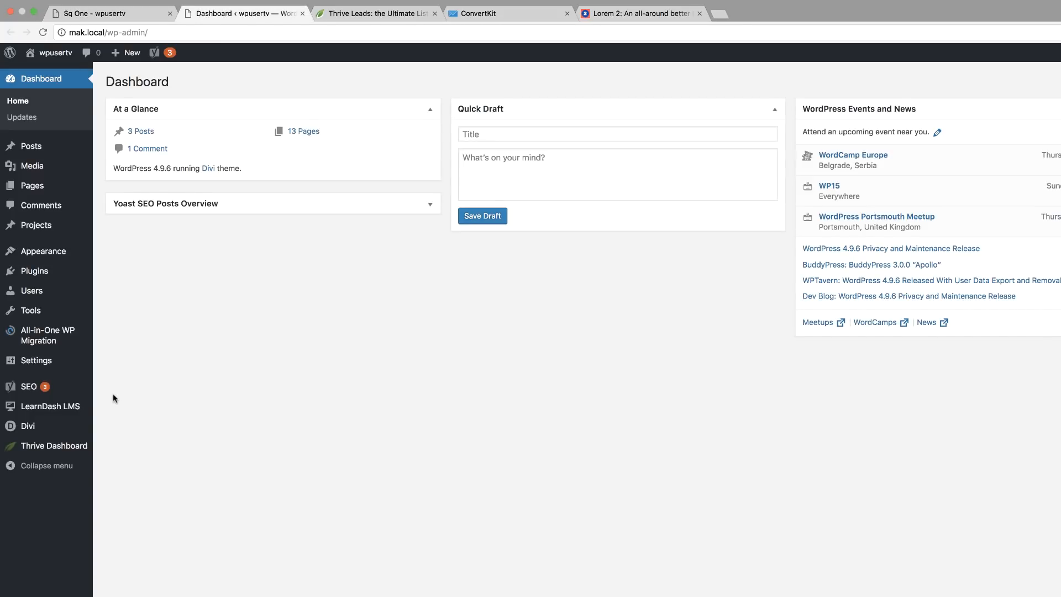
Visit Plugins > Add New > Upload Plugin, then open Thrive Dashboard's License Manager.
mouse_move(68, 453)
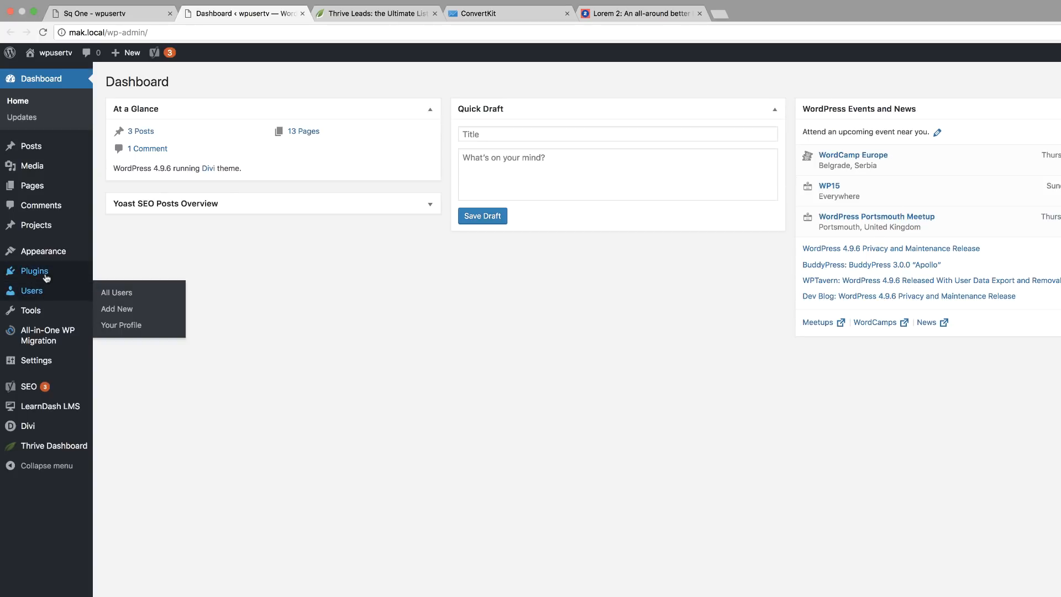
mouse_move(31, 274)
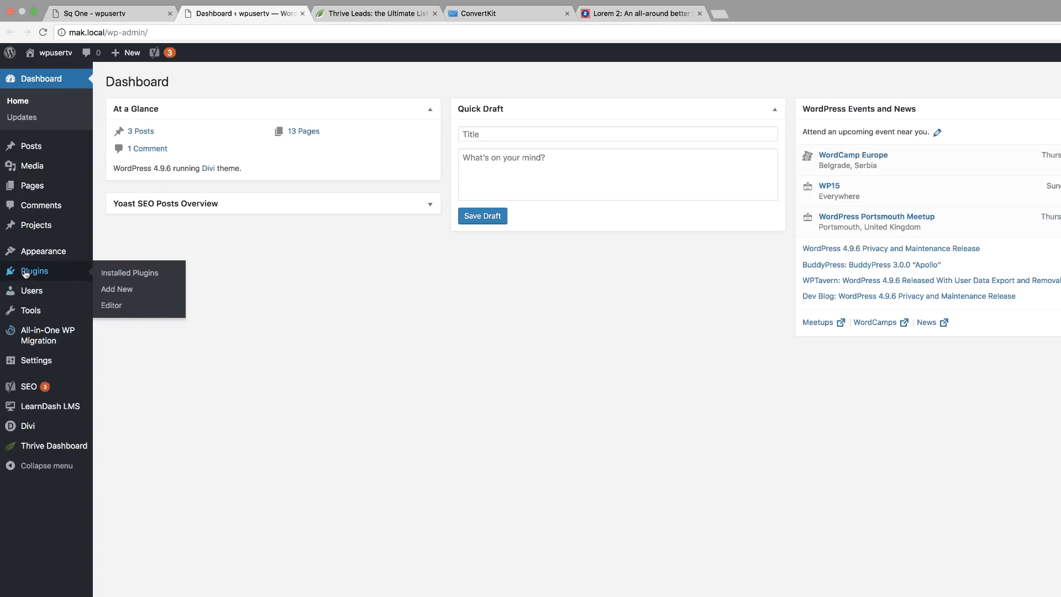
click(127, 276)
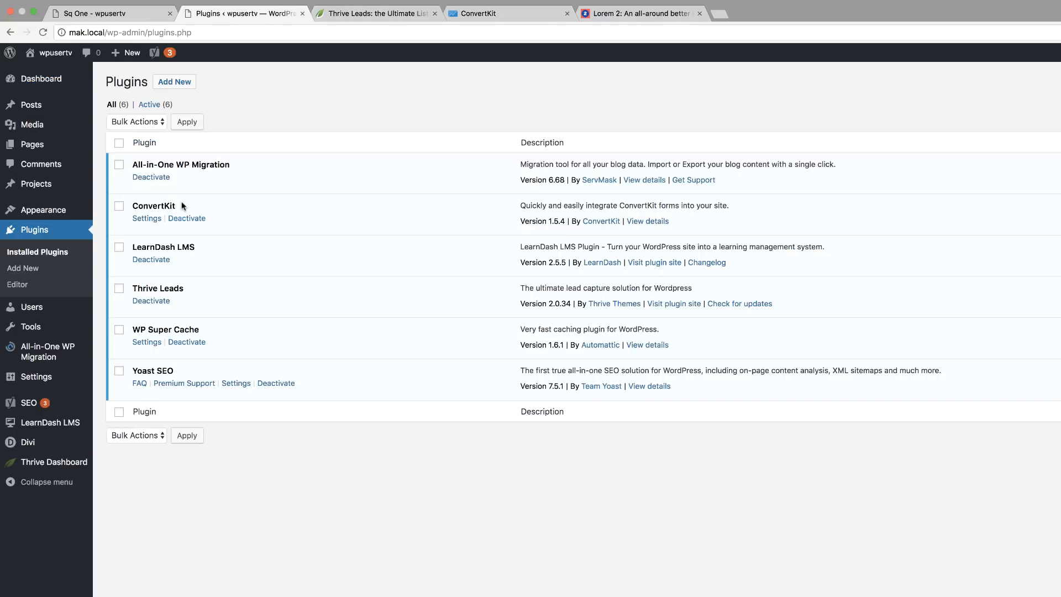
click(171, 84)
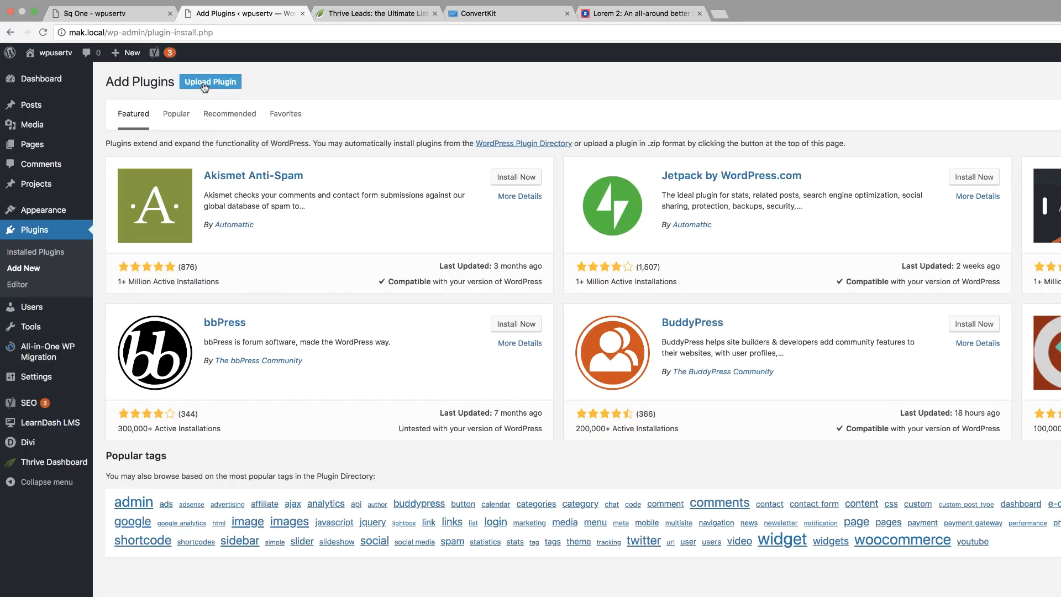
click(210, 82)
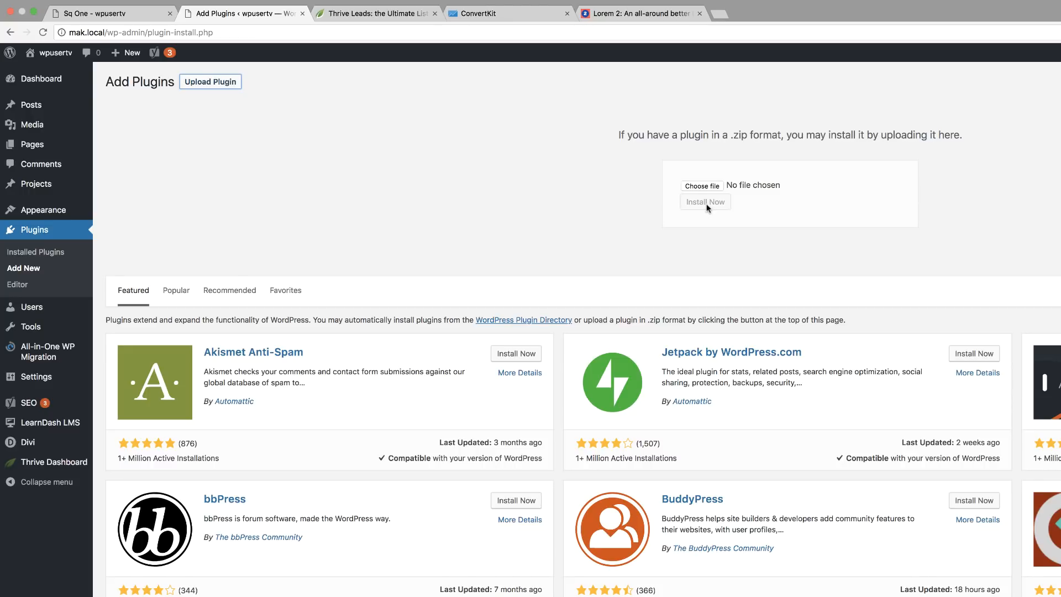
key(super+bracketleft)
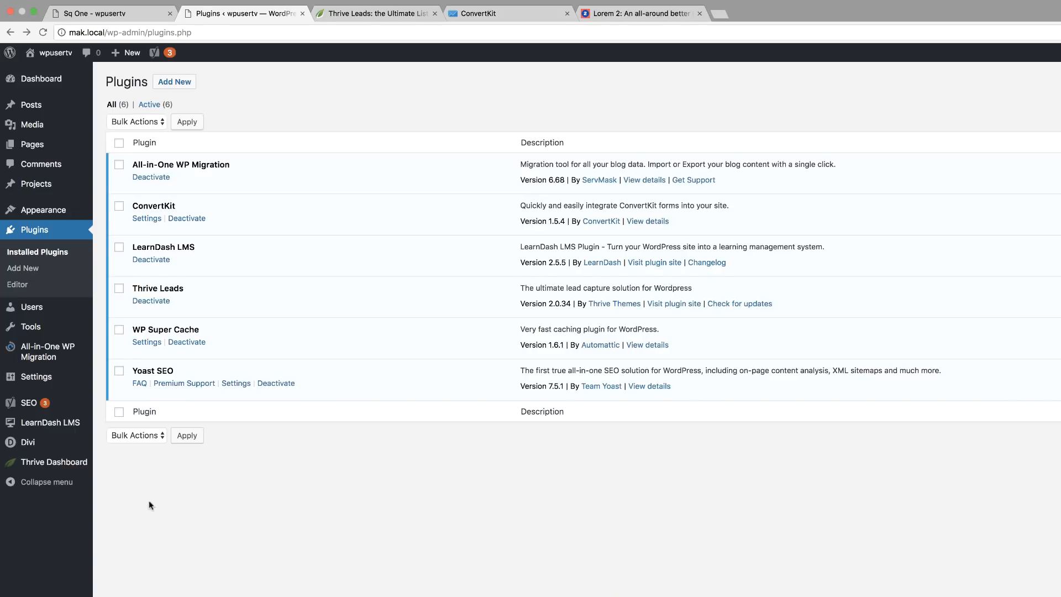
mouse_move(92, 470)
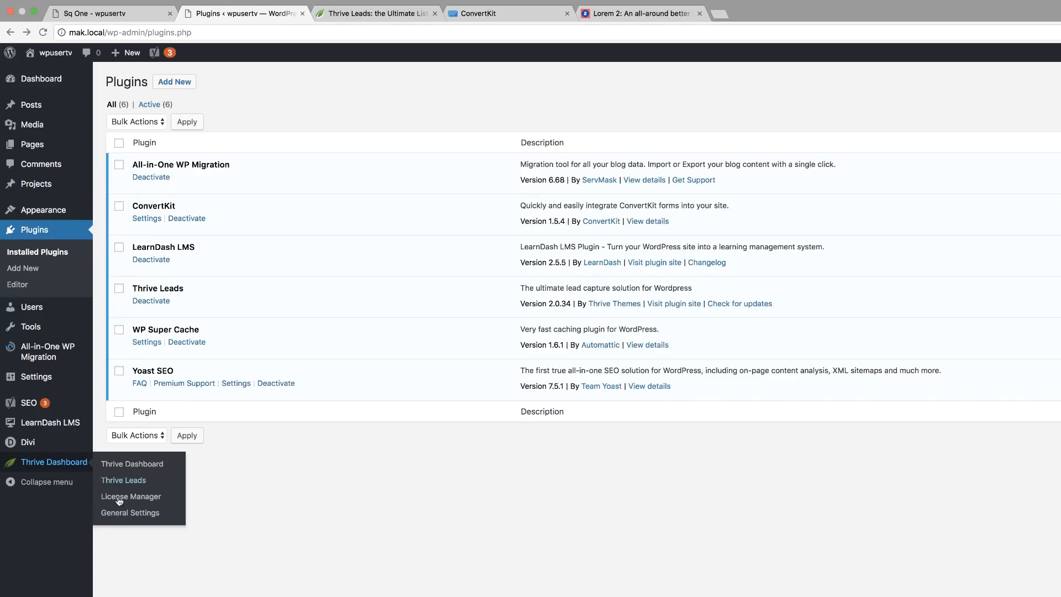
click(142, 501)
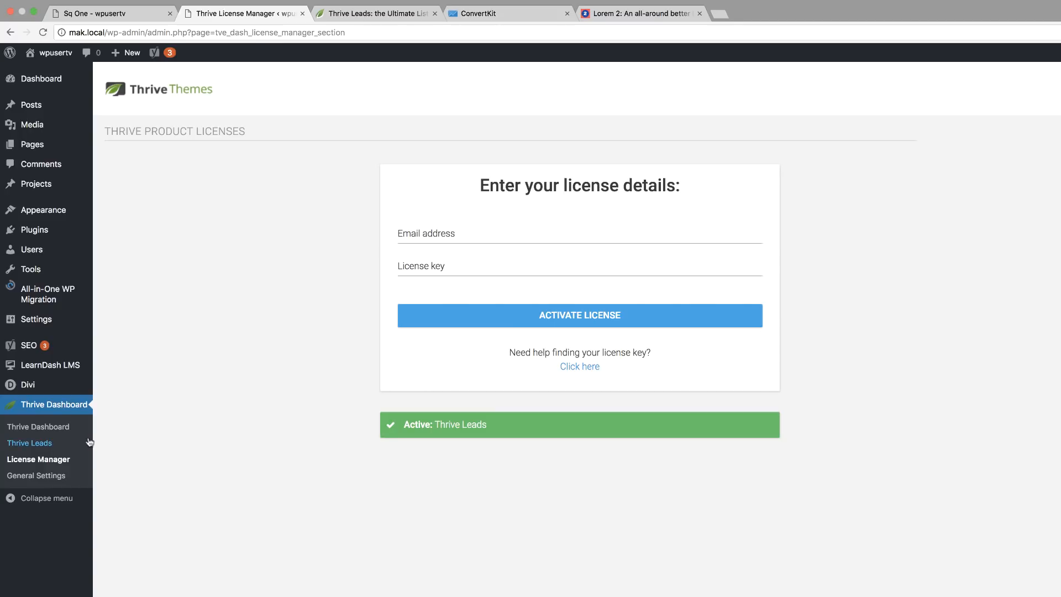
Create a new Thrive Leads lead shortcode named 'Divi leads'.
click(43, 446)
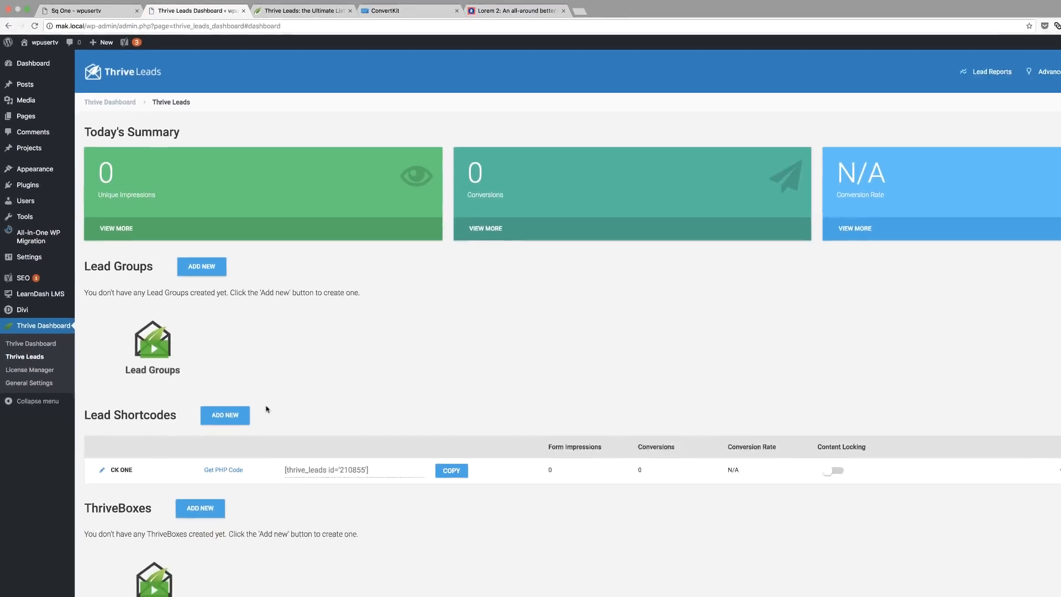
scroll(263, 351, down, 3)
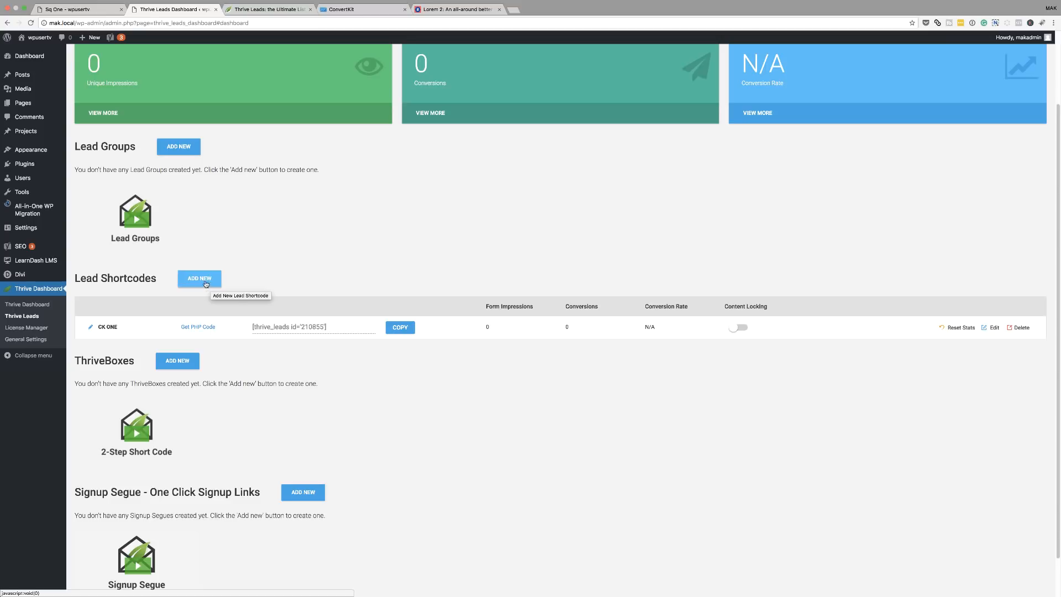
click(203, 282)
text(Di)
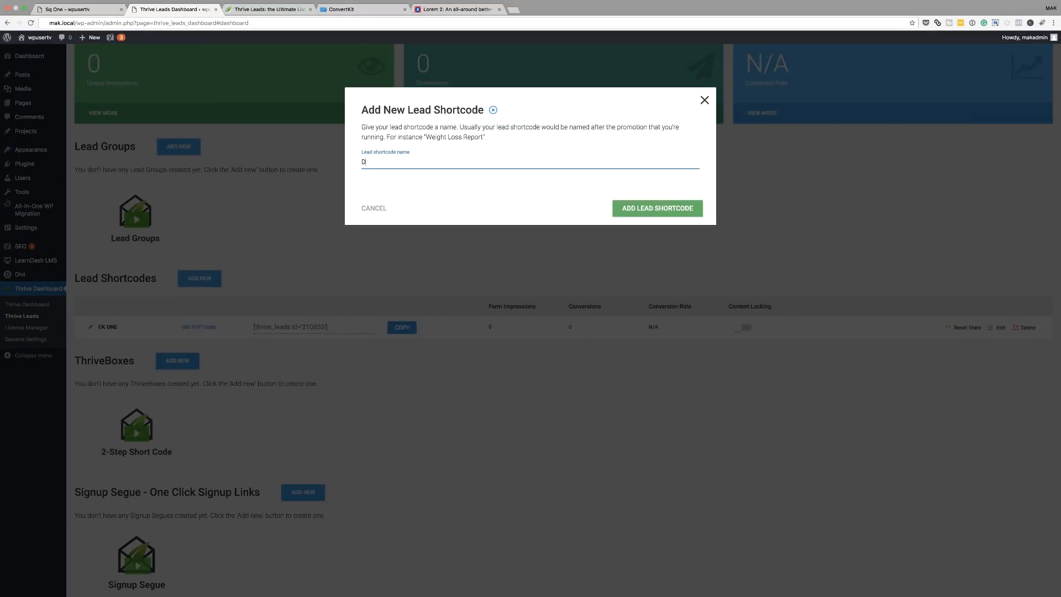
text(vi leads)
click(640, 213)
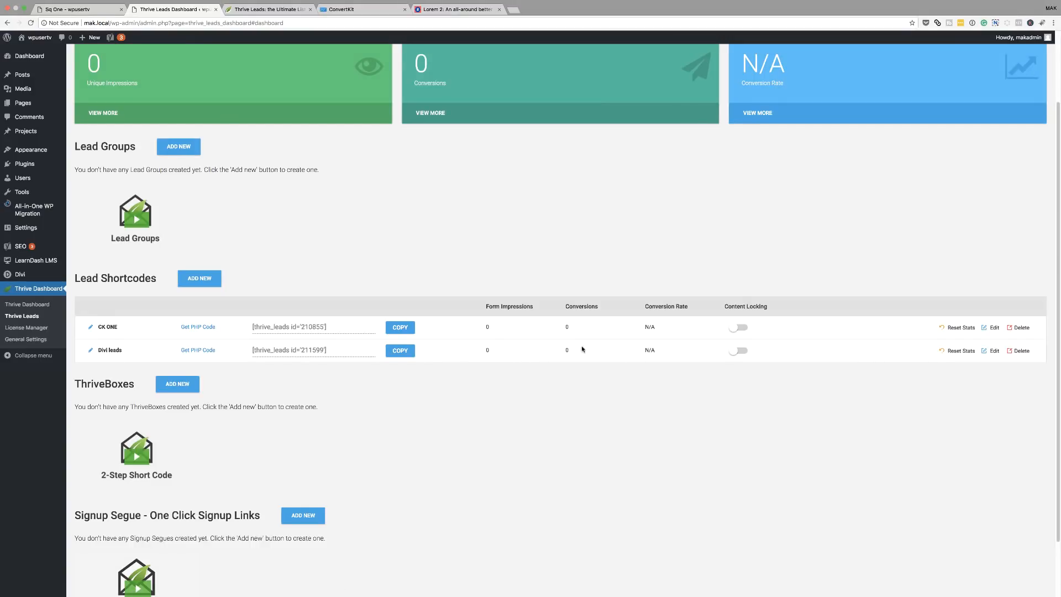
Add a new opt-in form named 'Divi Sq' to the Divi leads shortcode.
click(993, 354)
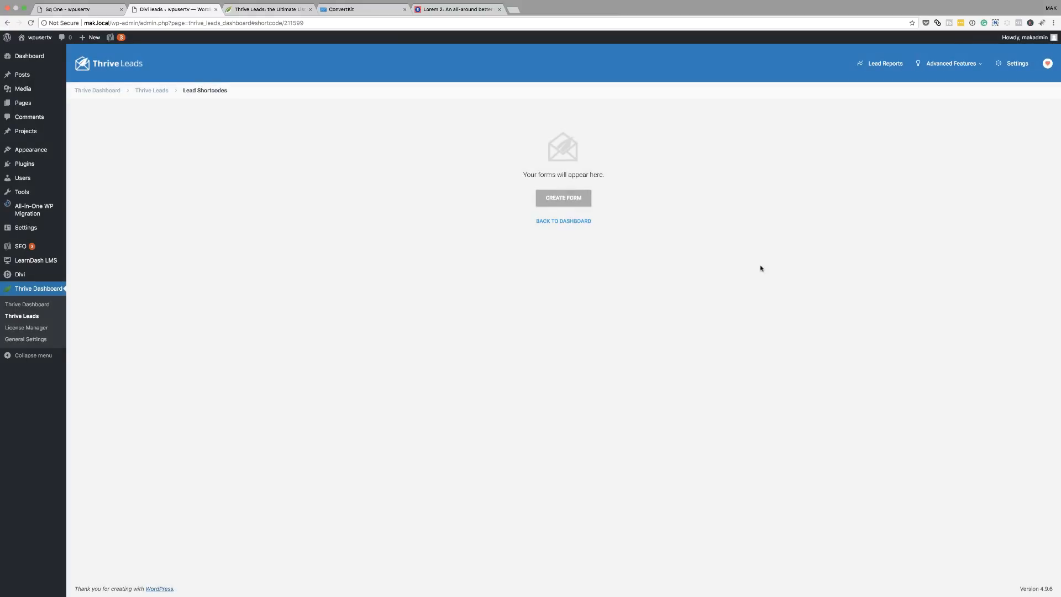
click(581, 199)
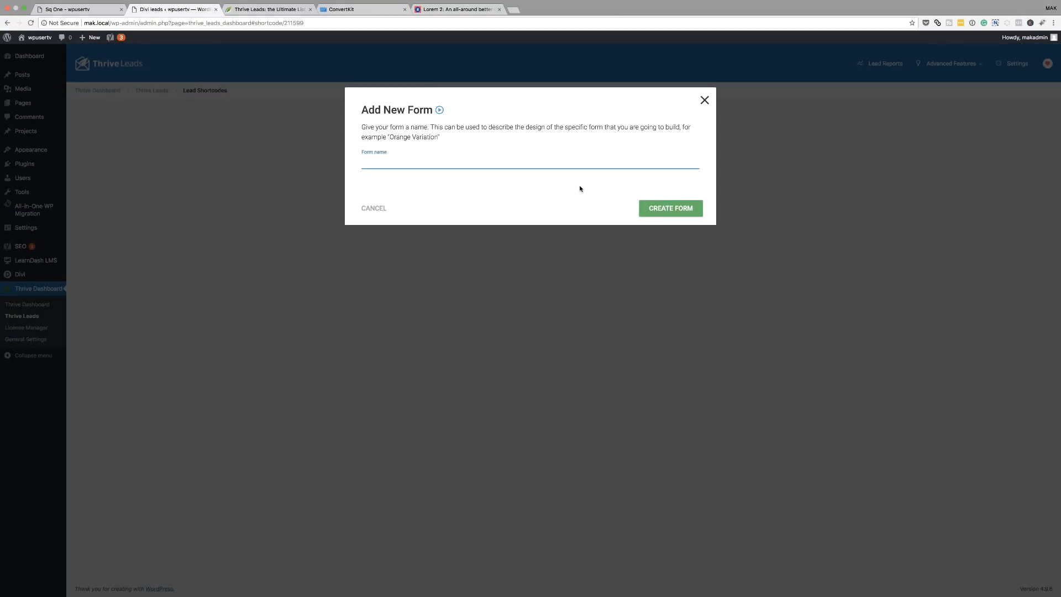
text(Divi Sq)
click(681, 209)
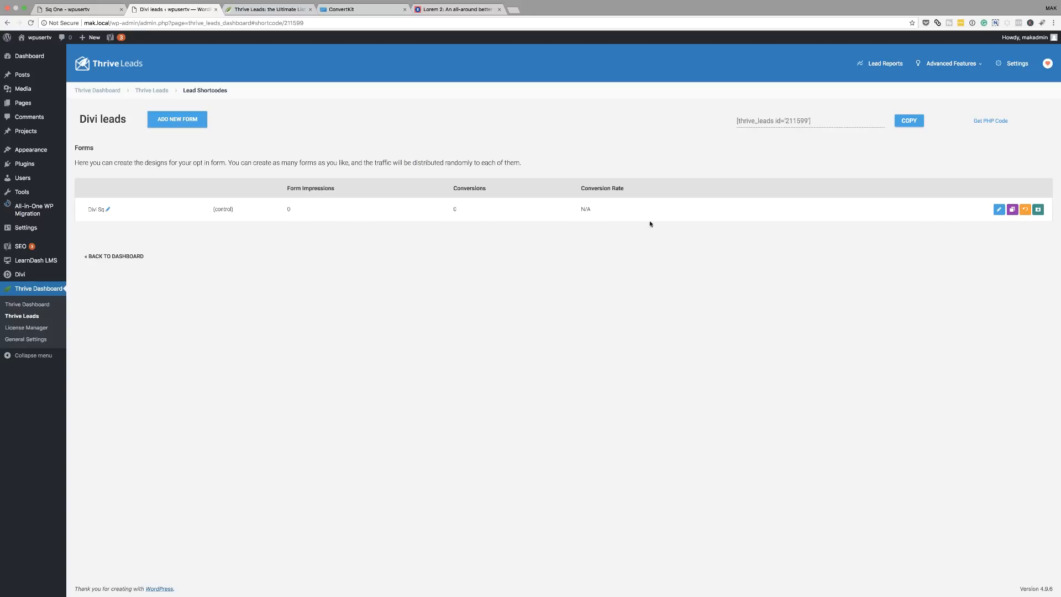
Open the Divi Sq form design and apply the Blank template.
click(998, 211)
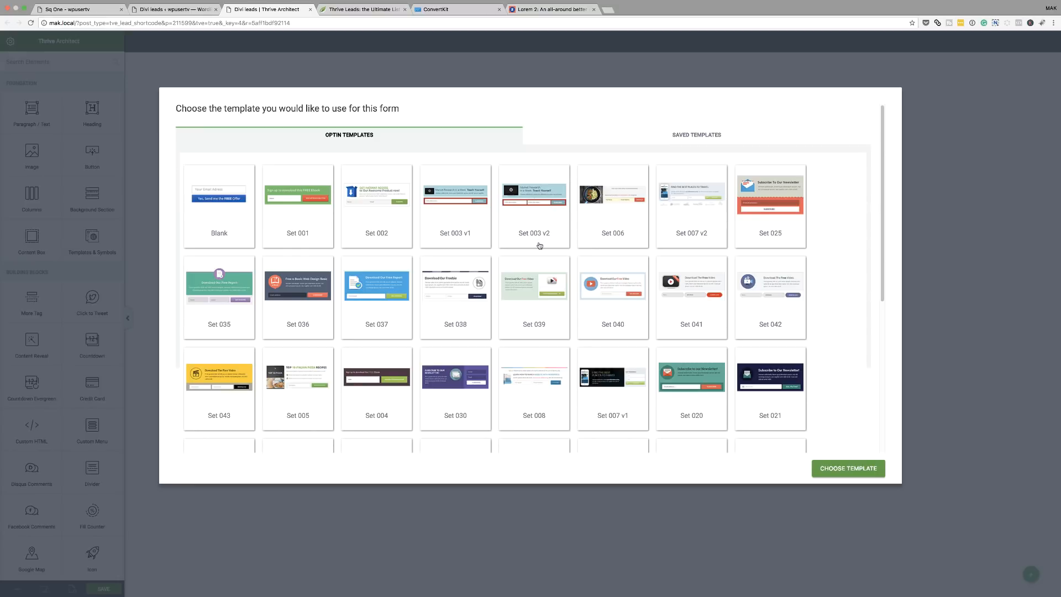
click(235, 222)
click(853, 471)
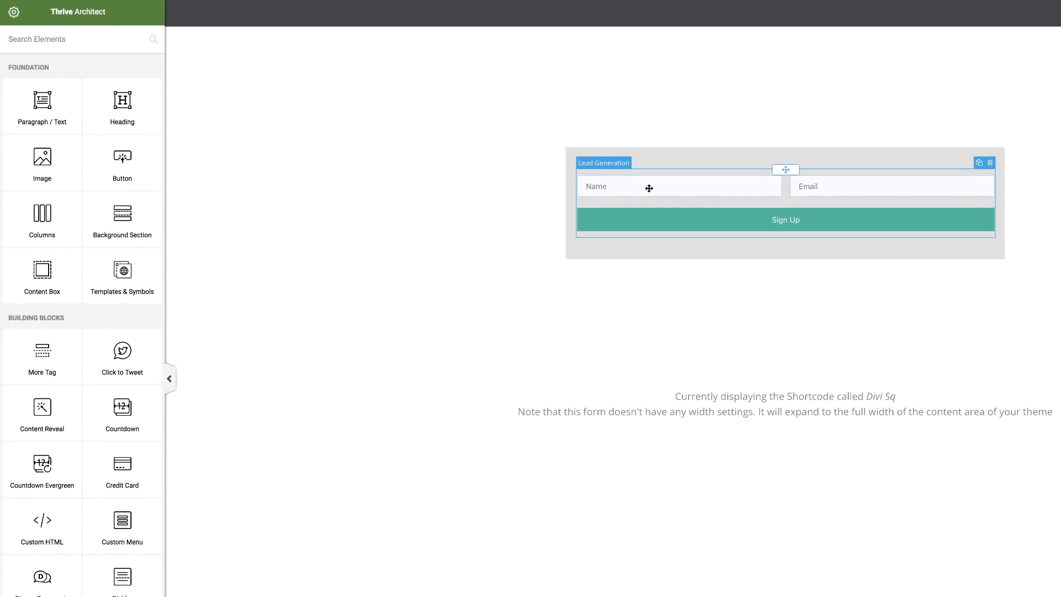
Connect the lead generation form to ConvertKit's Divi Leads list with Email and Name fields.
click(649, 188)
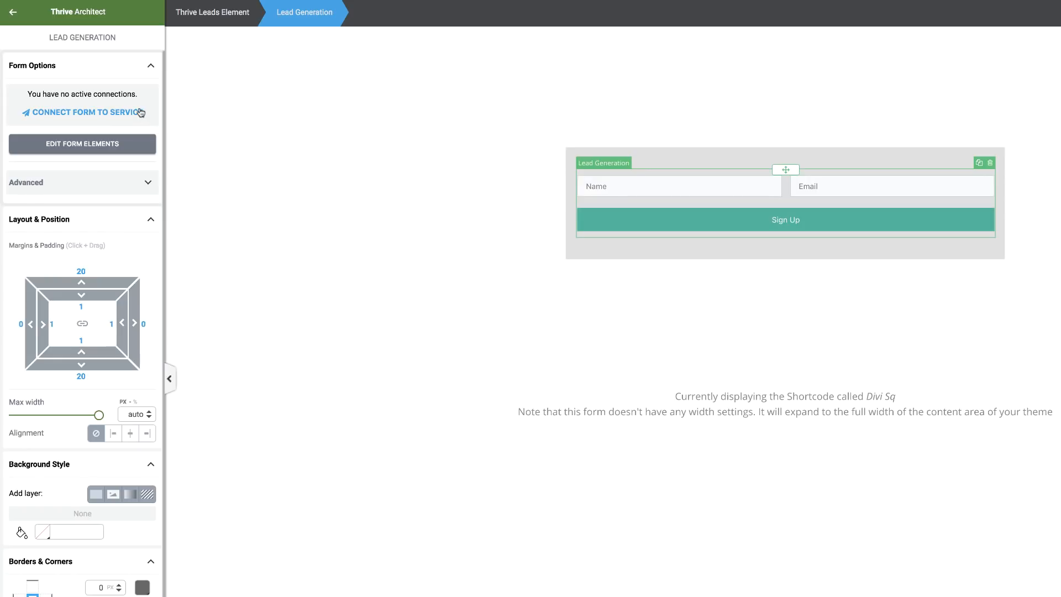
click(99, 115)
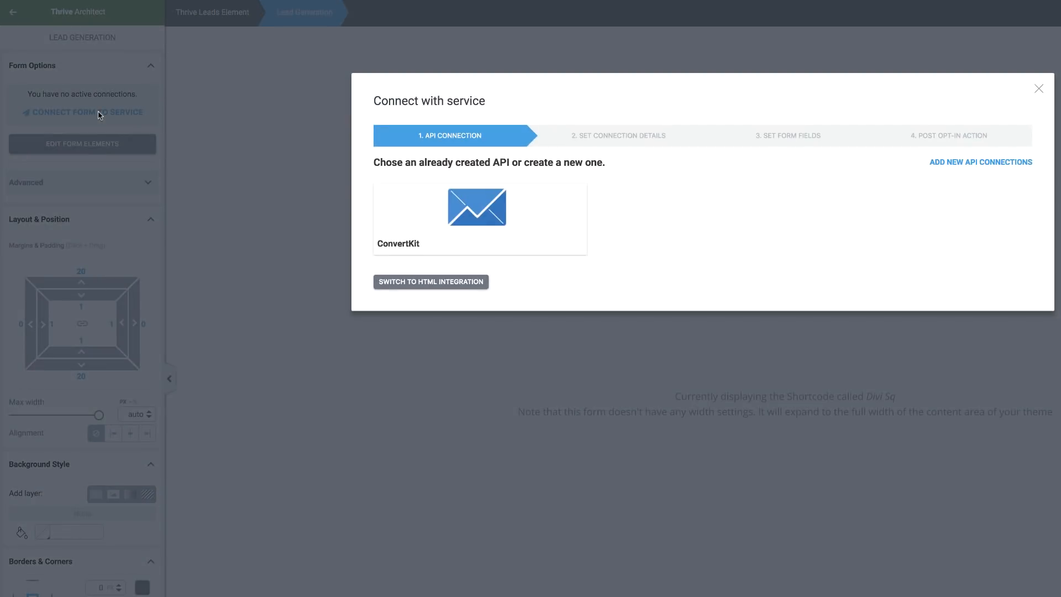
click(492, 214)
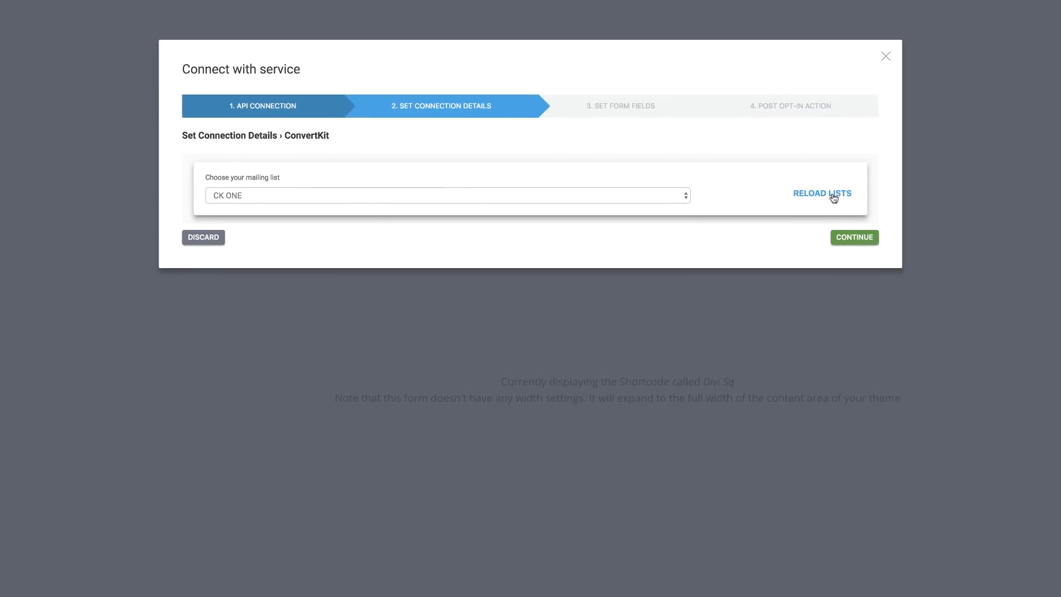
click(588, 196)
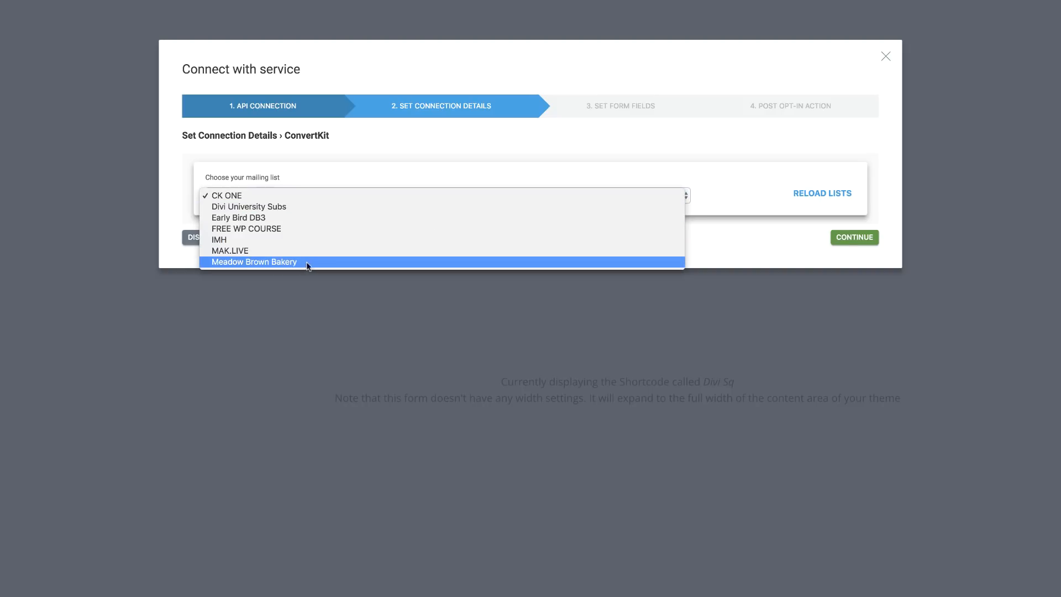
click(808, 197)
click(825, 193)
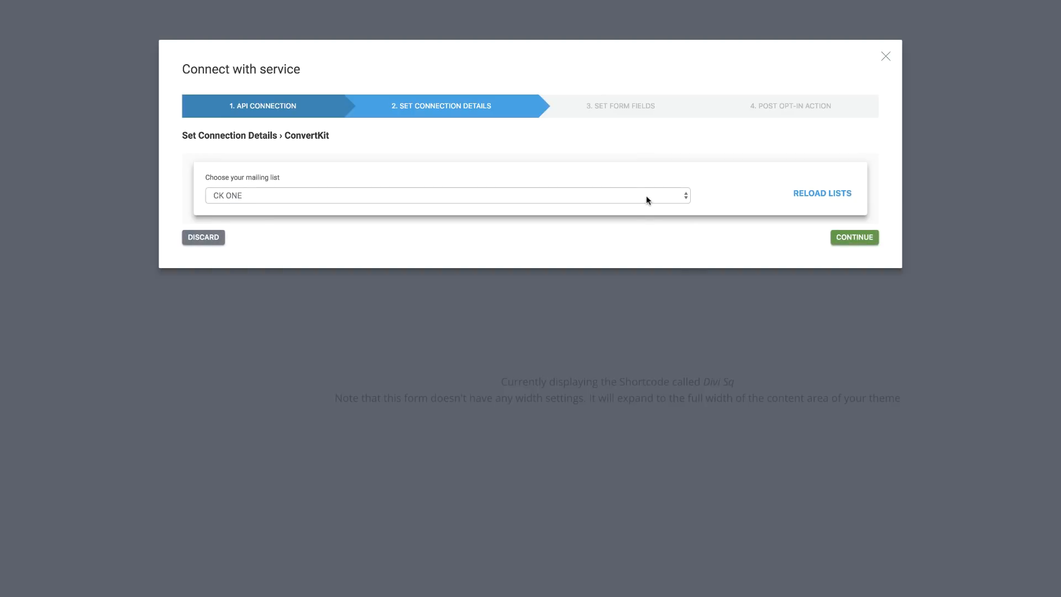
click(649, 199)
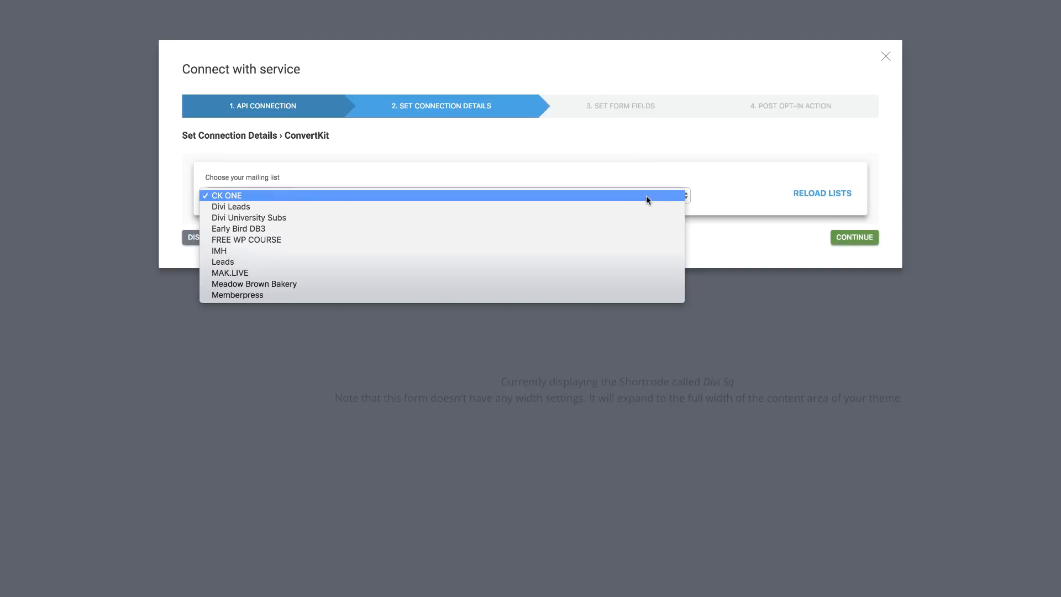
click(249, 207)
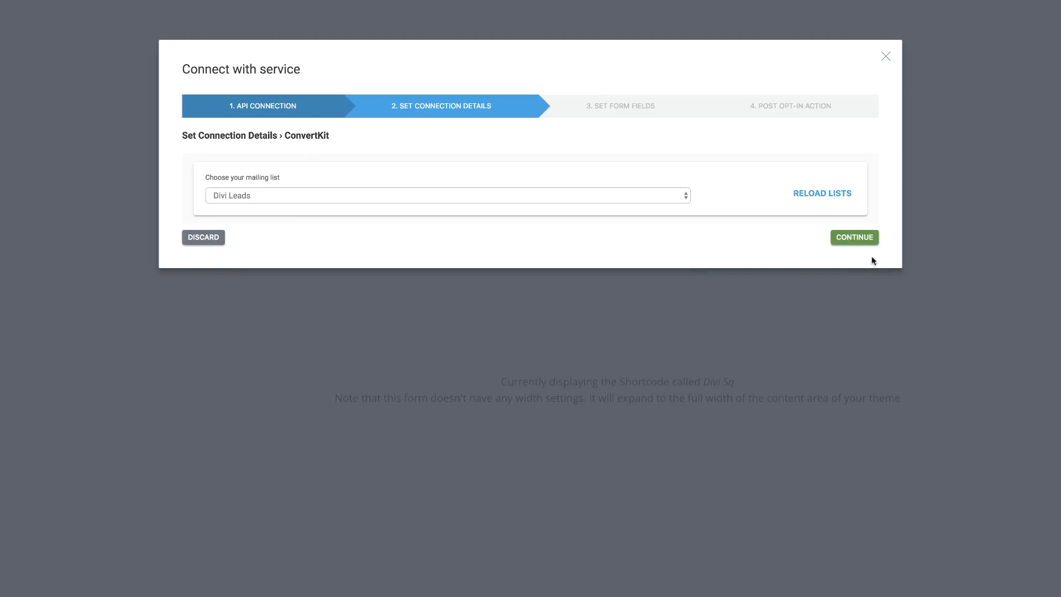
click(865, 238)
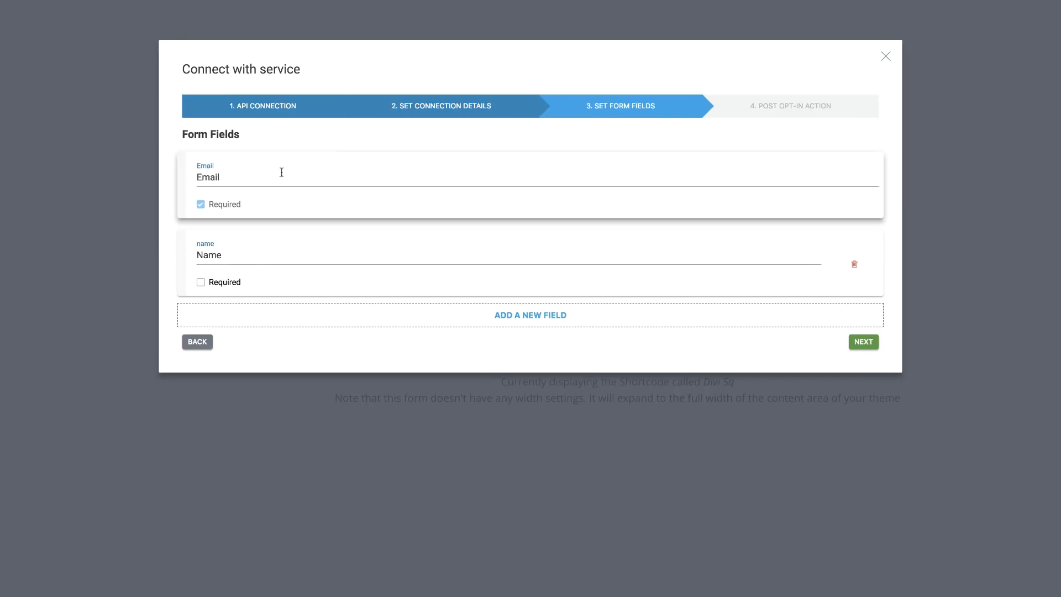
click(865, 342)
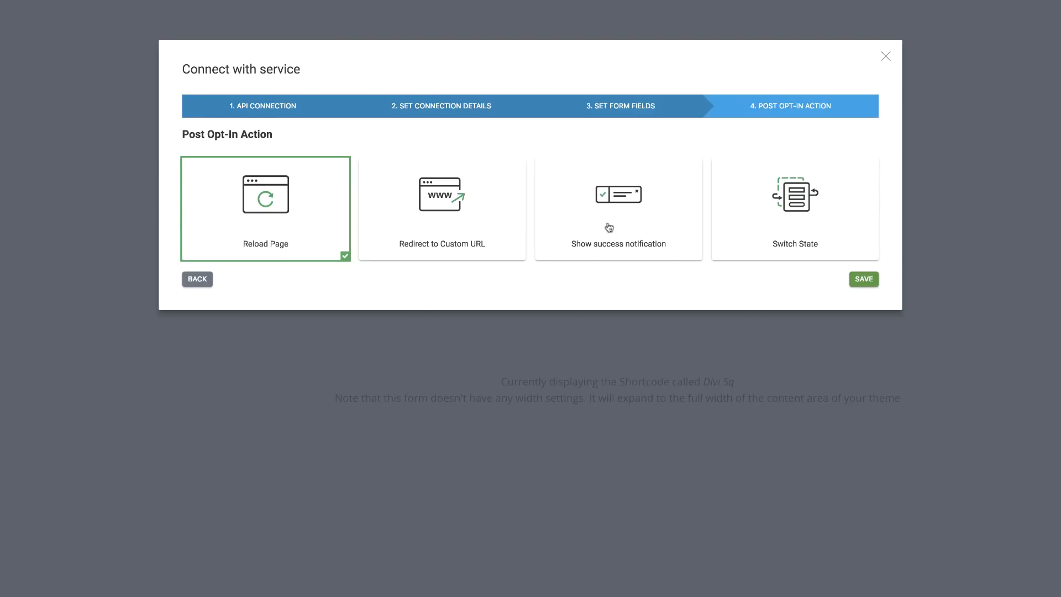
Show a 'Success!' message after sign-up and save the ConvertKit connection.
click(658, 222)
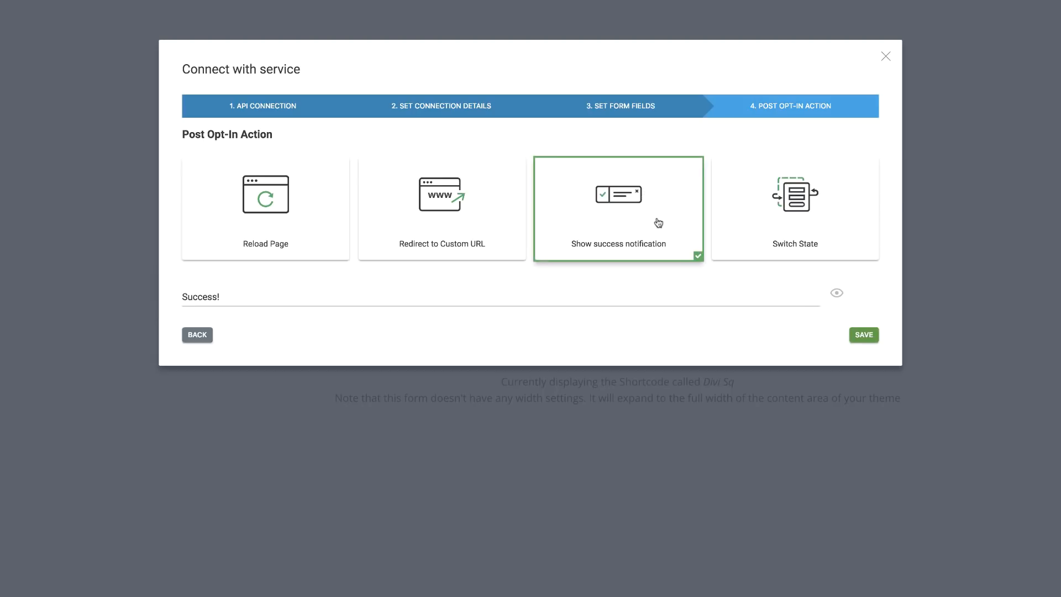
click(225, 297)
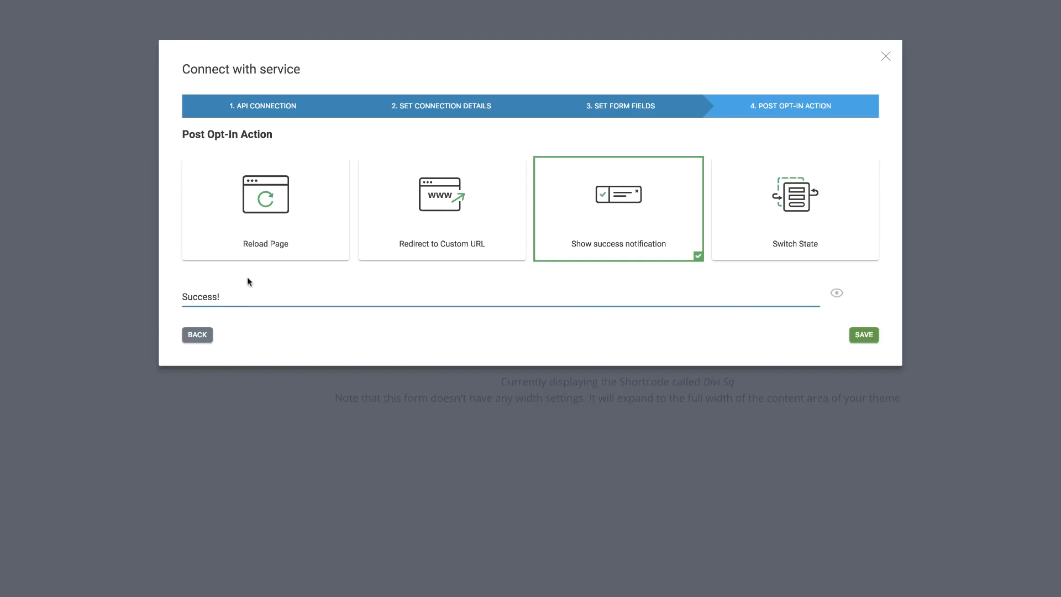
click(862, 335)
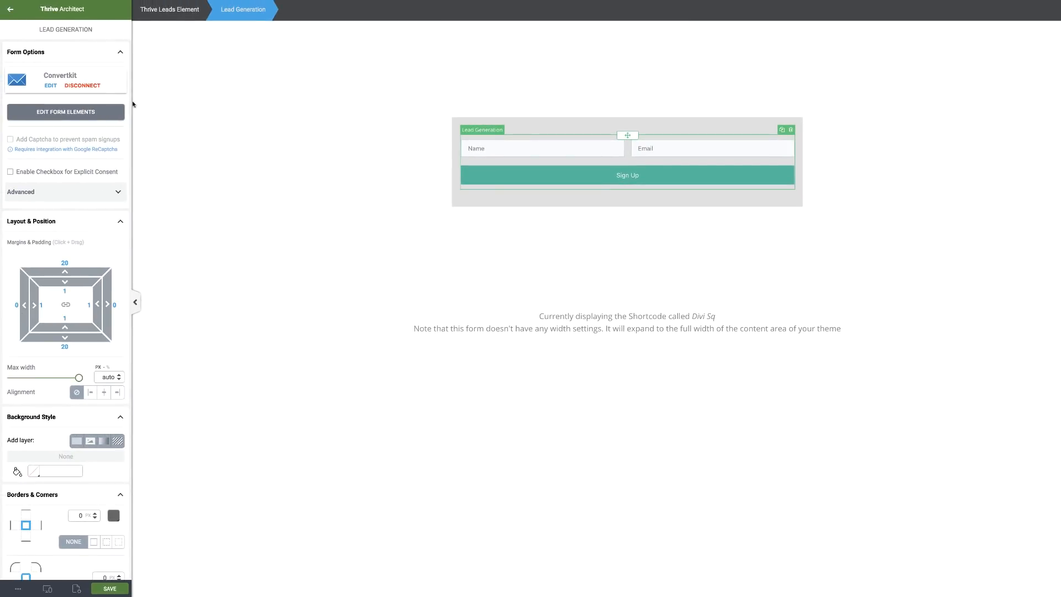
Style the Name and Email field text: size 20, bold, light grey #b5b5b5, top padding 21.
click(77, 115)
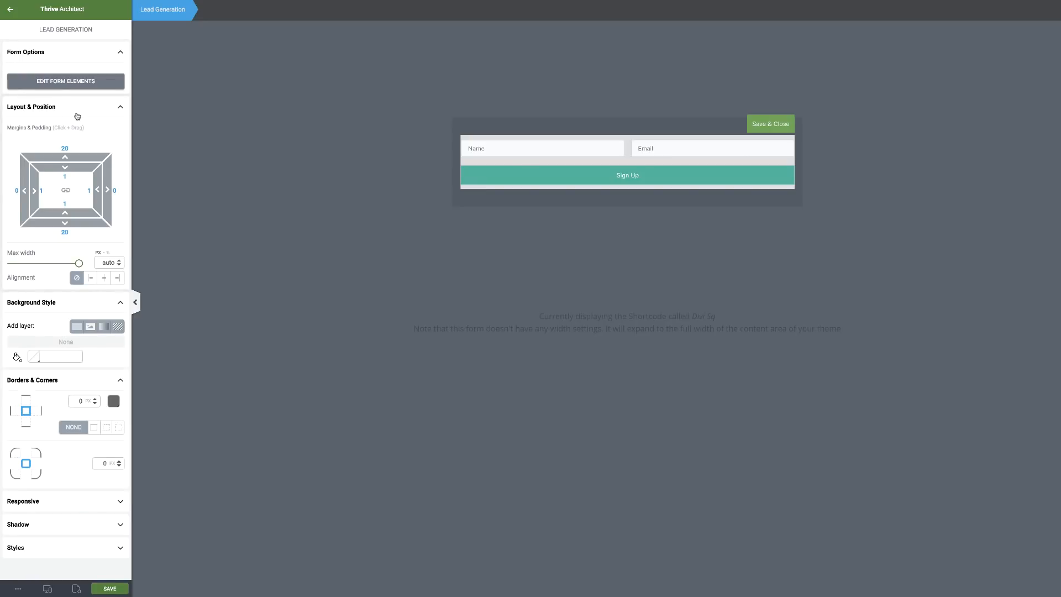
click(578, 151)
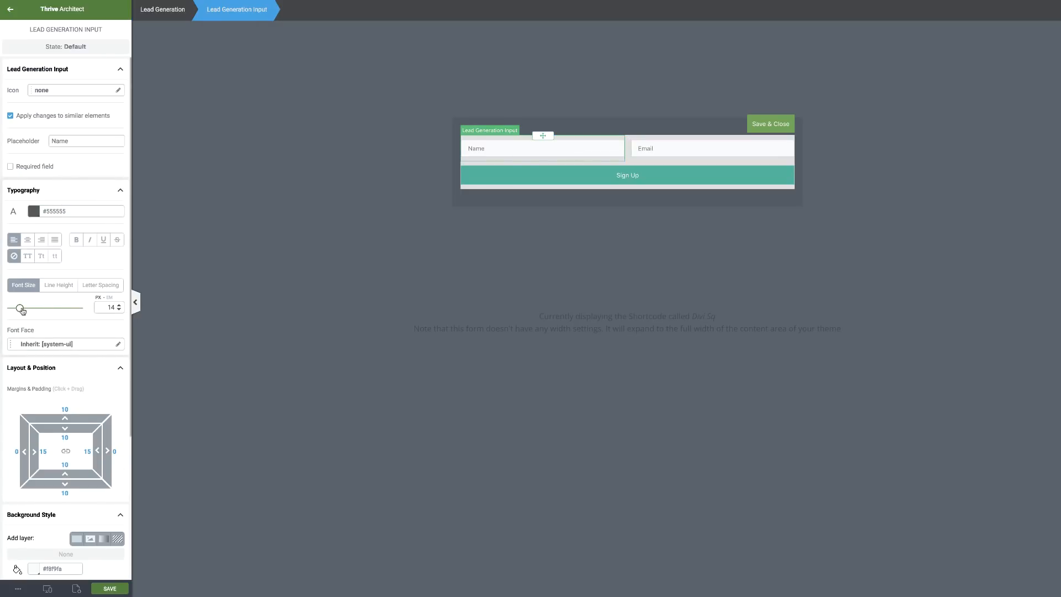
drag(21, 309, 23, 307)
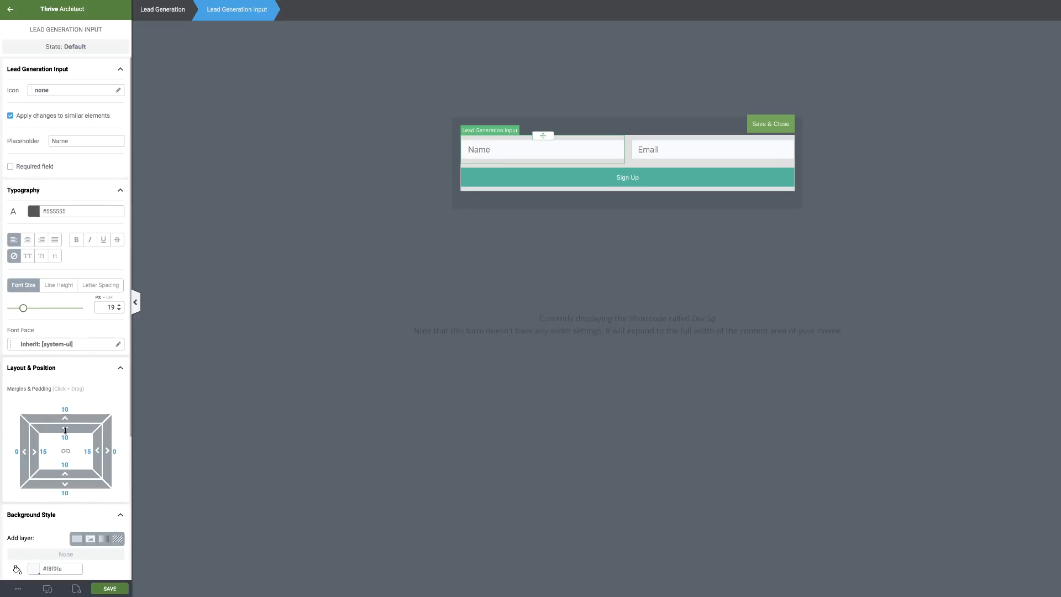
drag(65, 431, 64, 439)
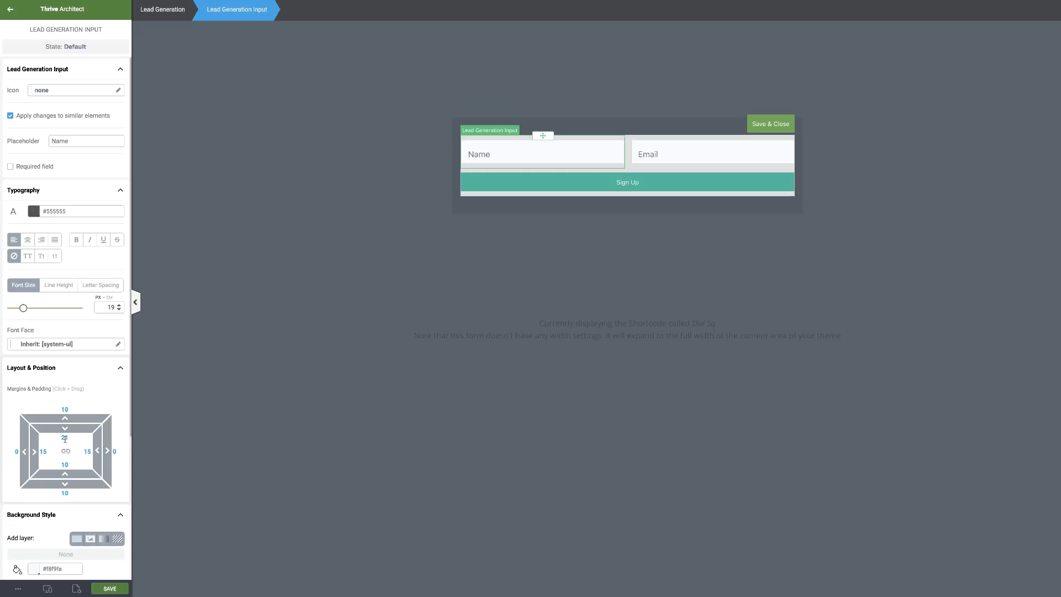
drag(23, 305, 24, 305)
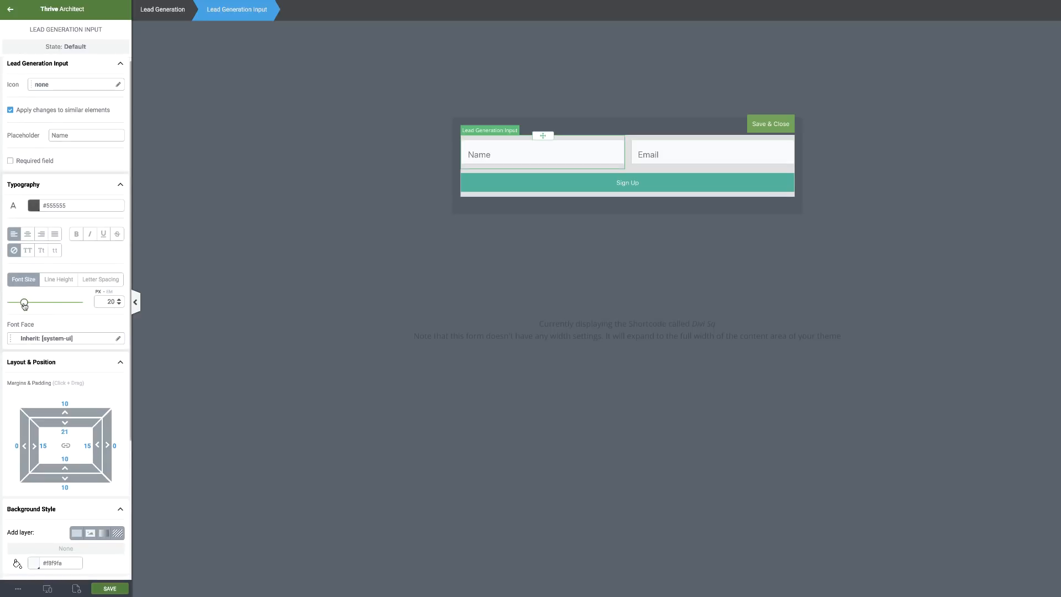
click(77, 235)
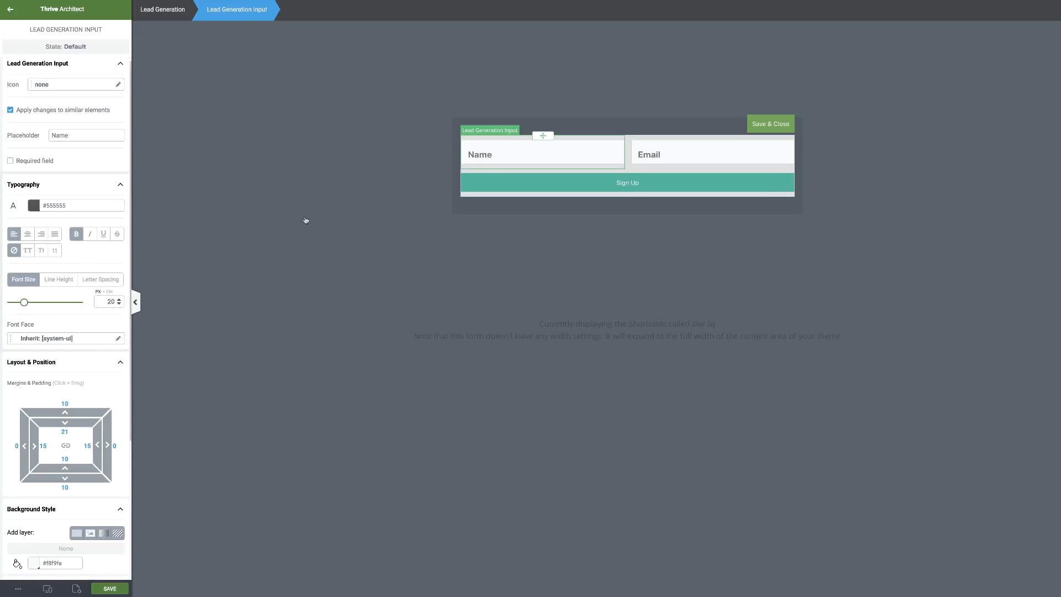
click(32, 209)
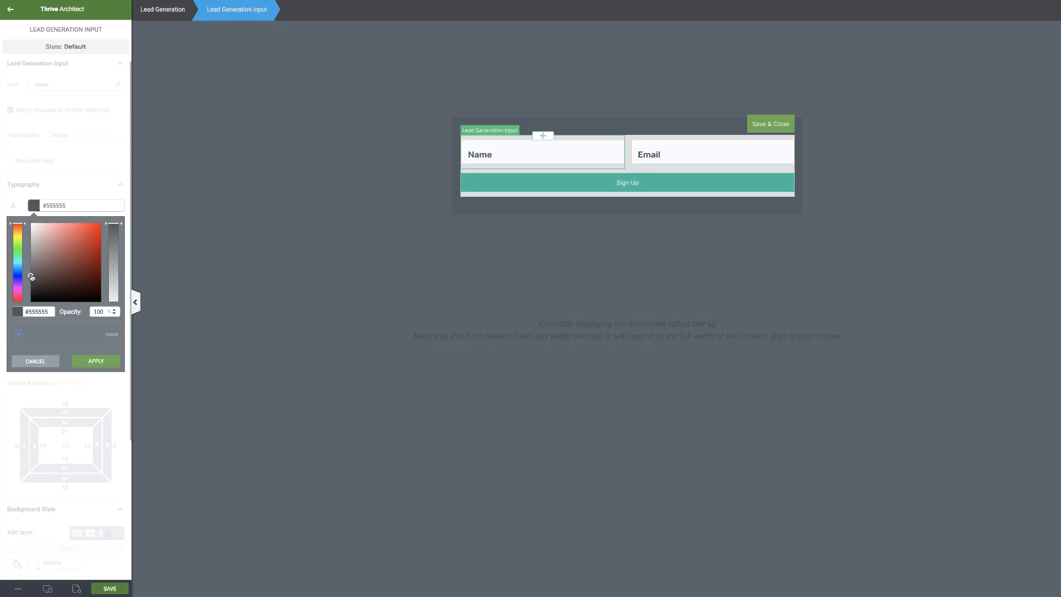
drag(29, 275, 32, 248)
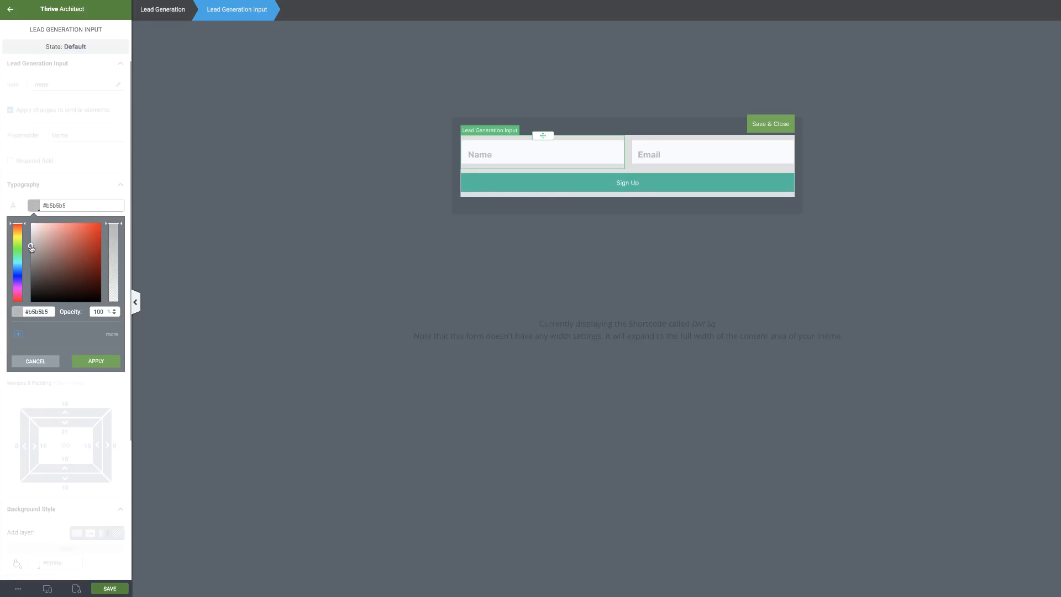
click(96, 361)
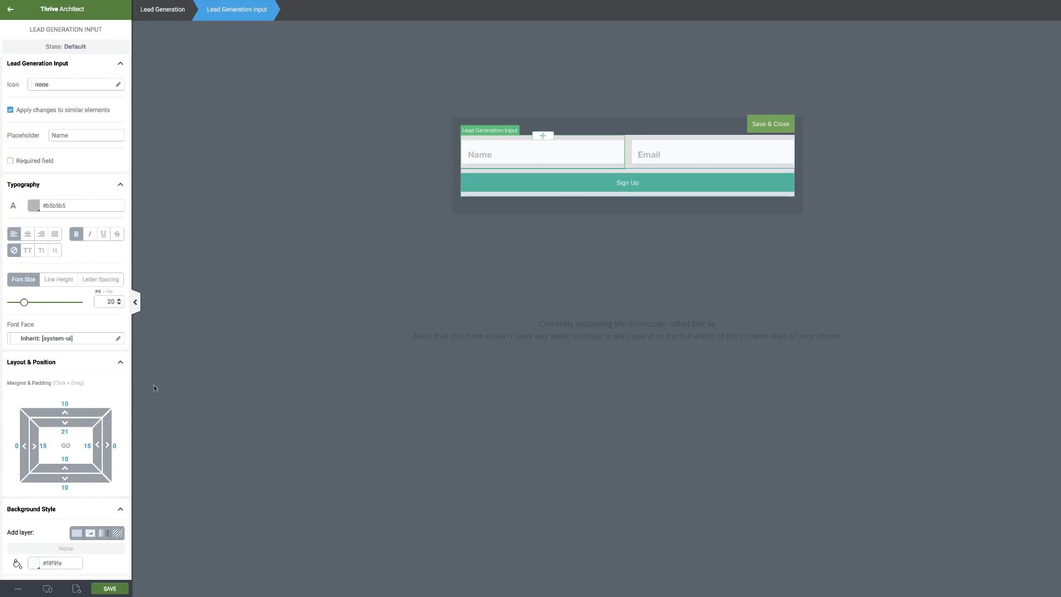
Give the input fields a 3 px border and save the form.
scroll(110, 414, down, 5)
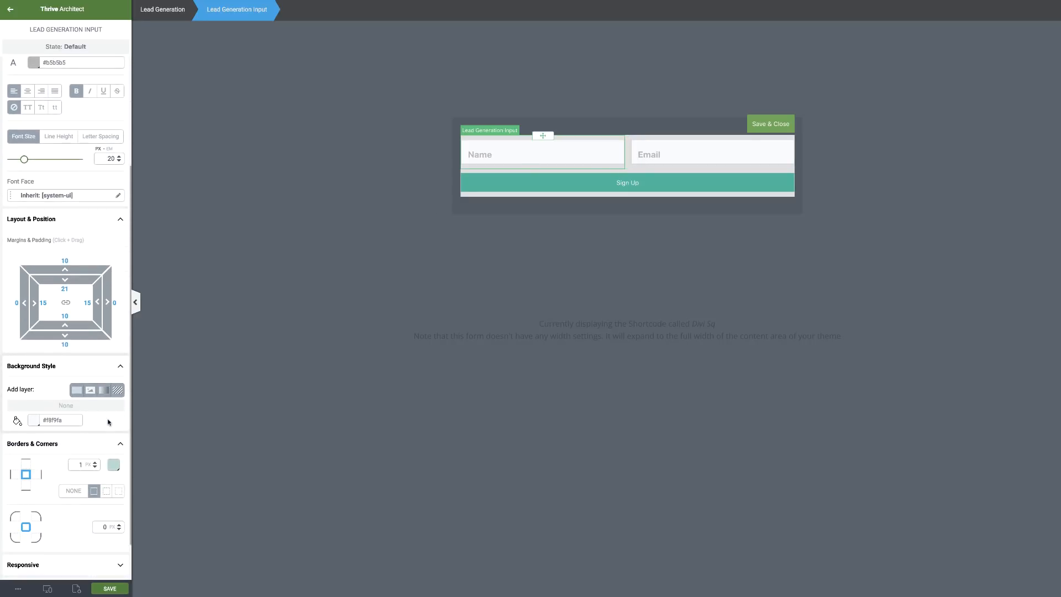
double_click(81, 464)
text(3)
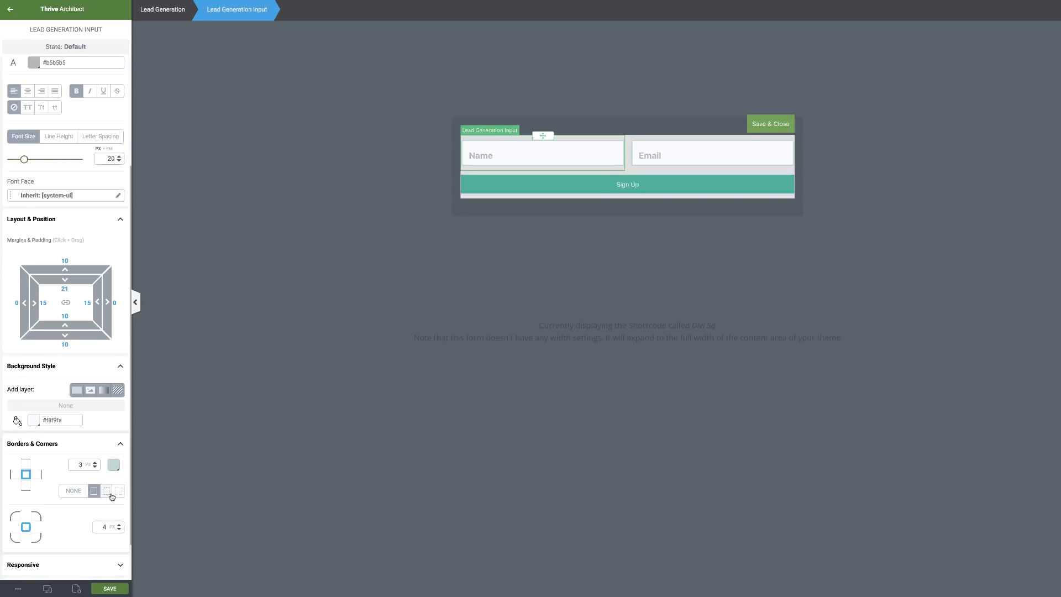
scroll(106, 492, down, 1)
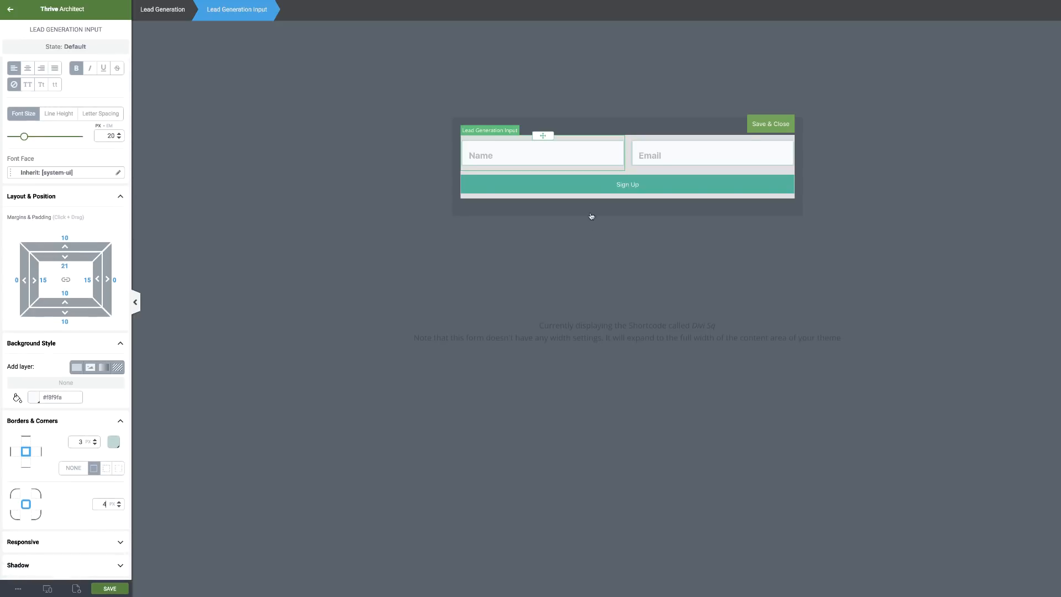
click(117, 589)
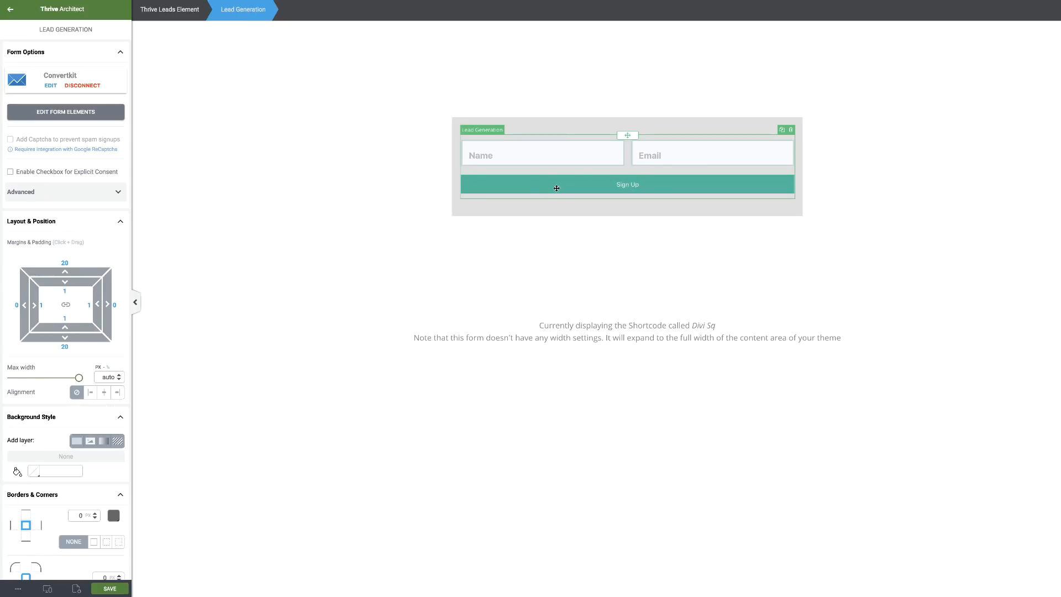
Change the submit button label from Sign Up to 'Download Videos'.
double_click(601, 184)
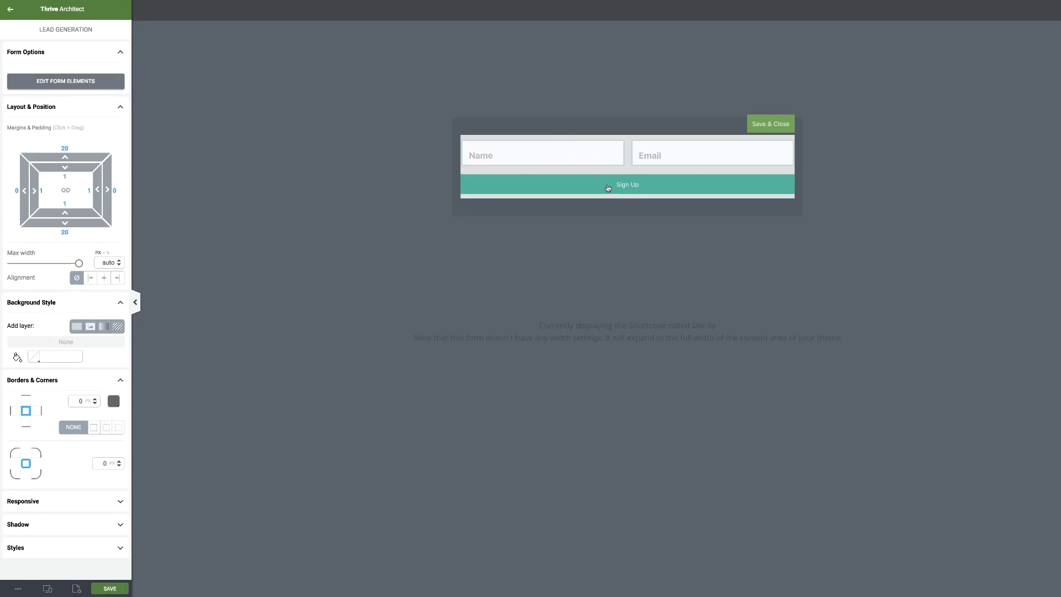
click(602, 184)
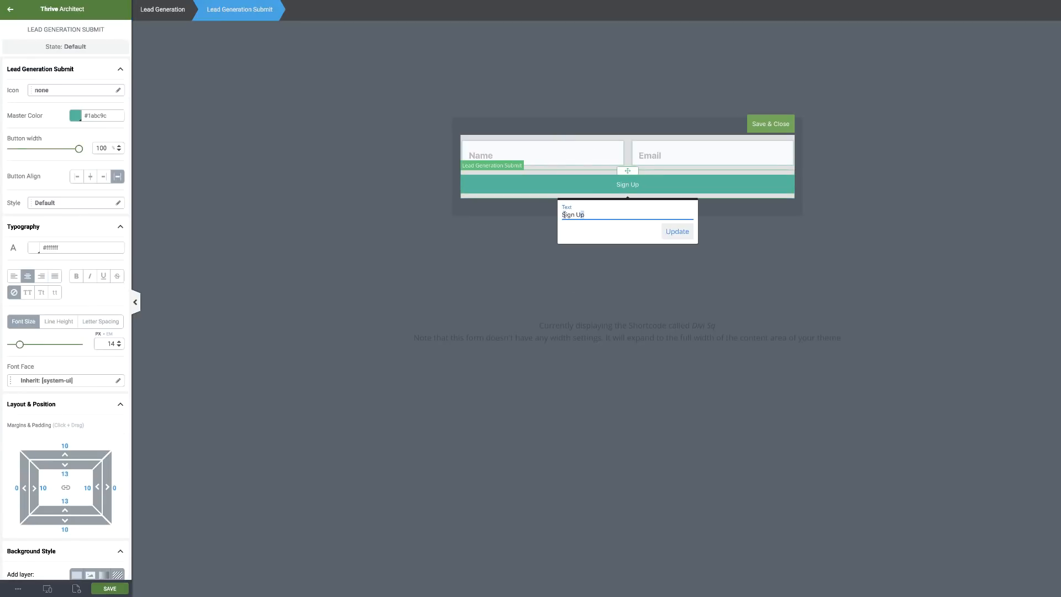
drag(584, 215, 561, 215)
text(Download Videos)
click(678, 233)
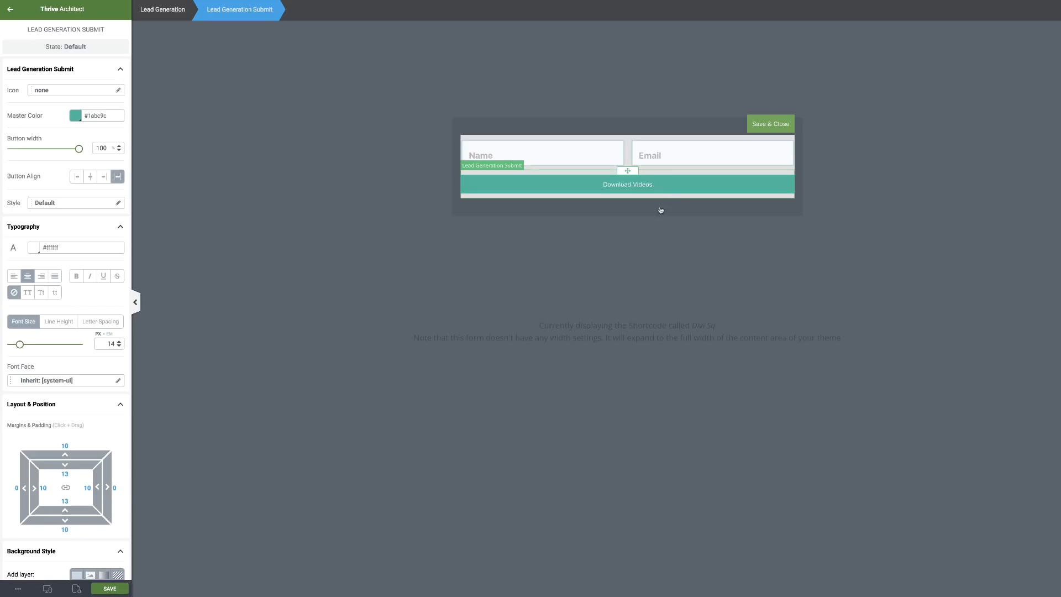
Enlarge the button text to 26 and make the button orange #bc711a.
drag(20, 346, 29, 348)
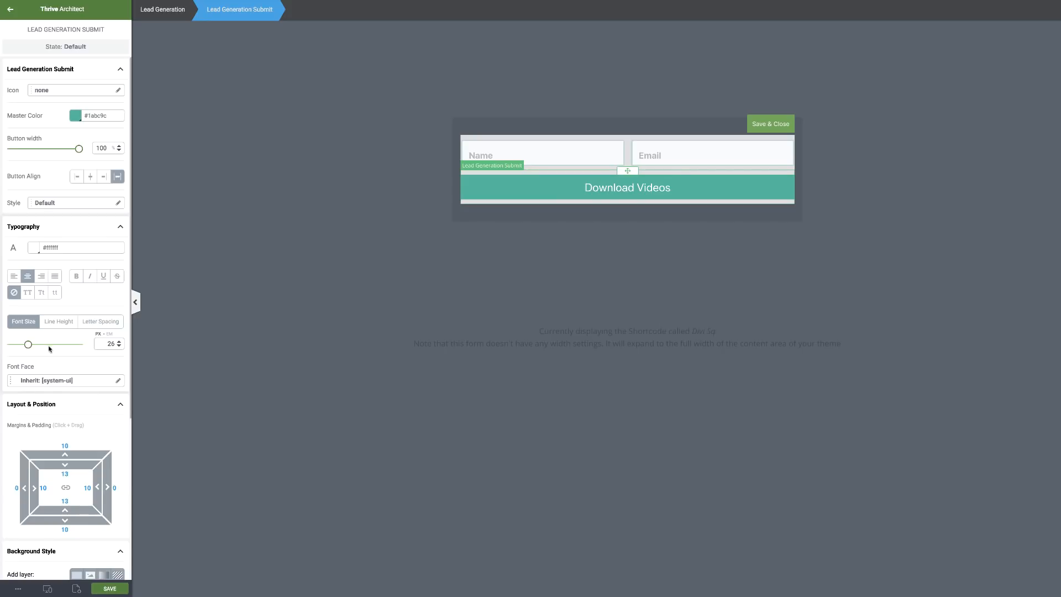
click(76, 120)
click(19, 142)
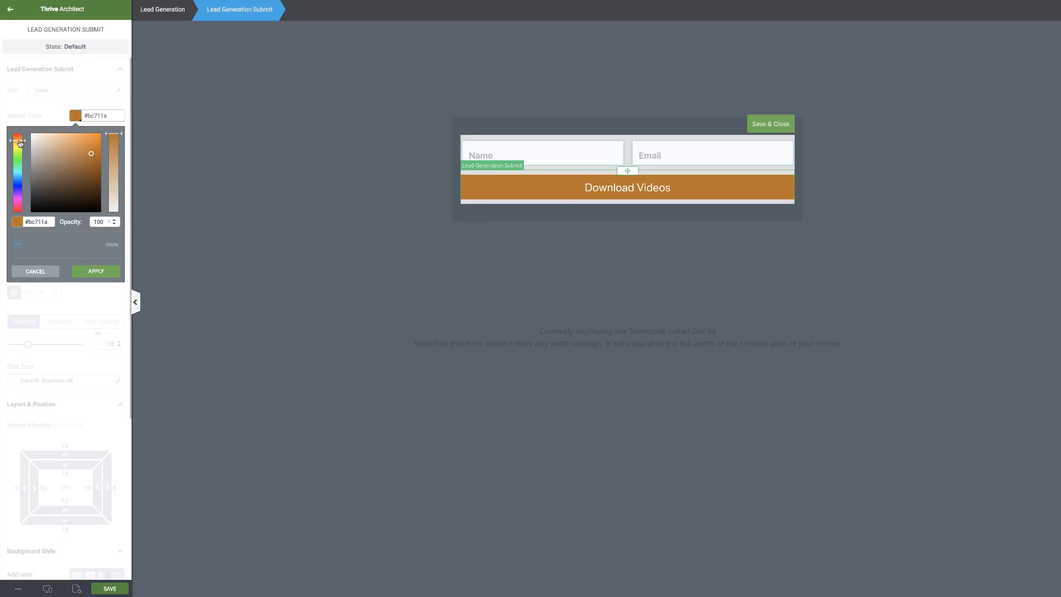
click(91, 273)
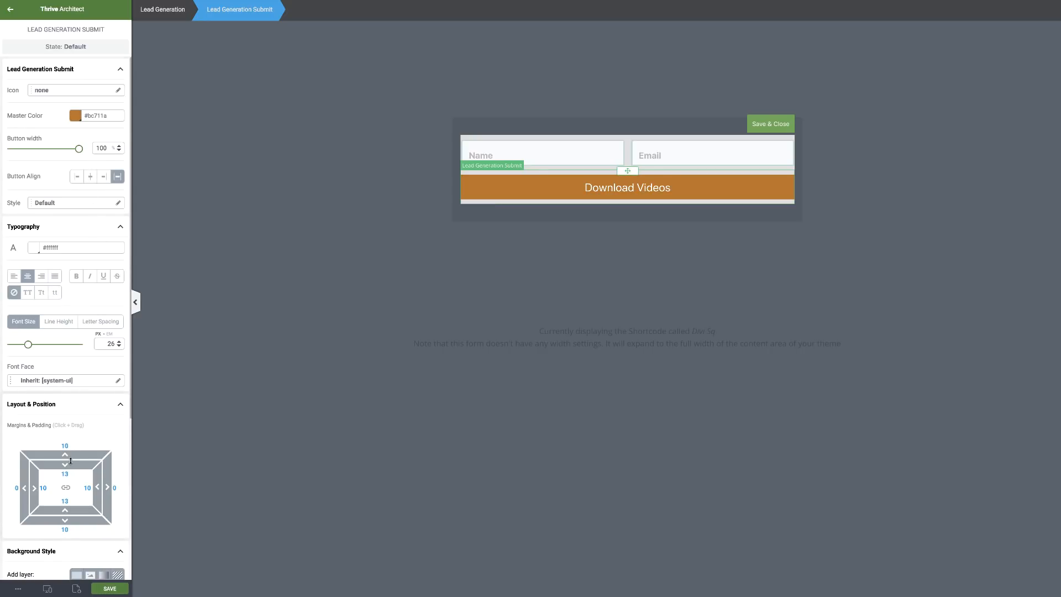
Make the button taller with even padding of about 21 and close field editing.
scroll(70, 463, down, 1)
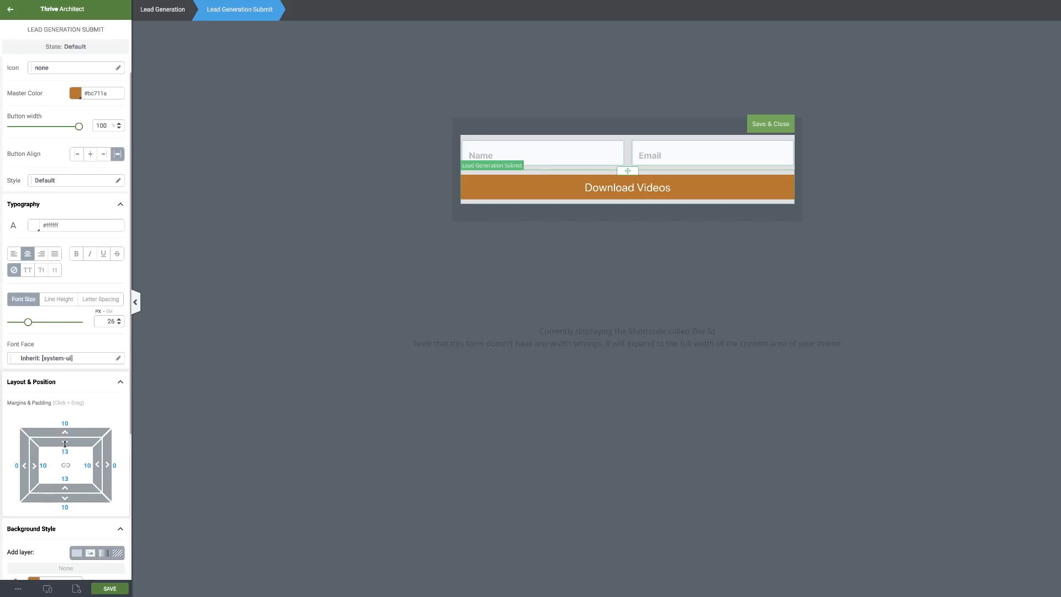
drag(65, 444, 66, 474)
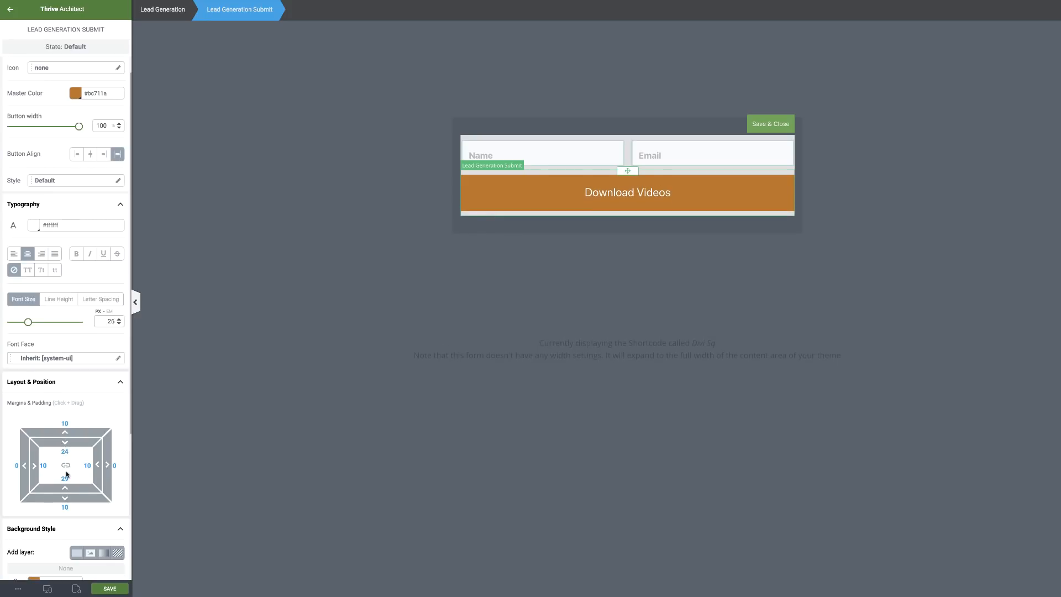
scroll(66, 475, down, 5)
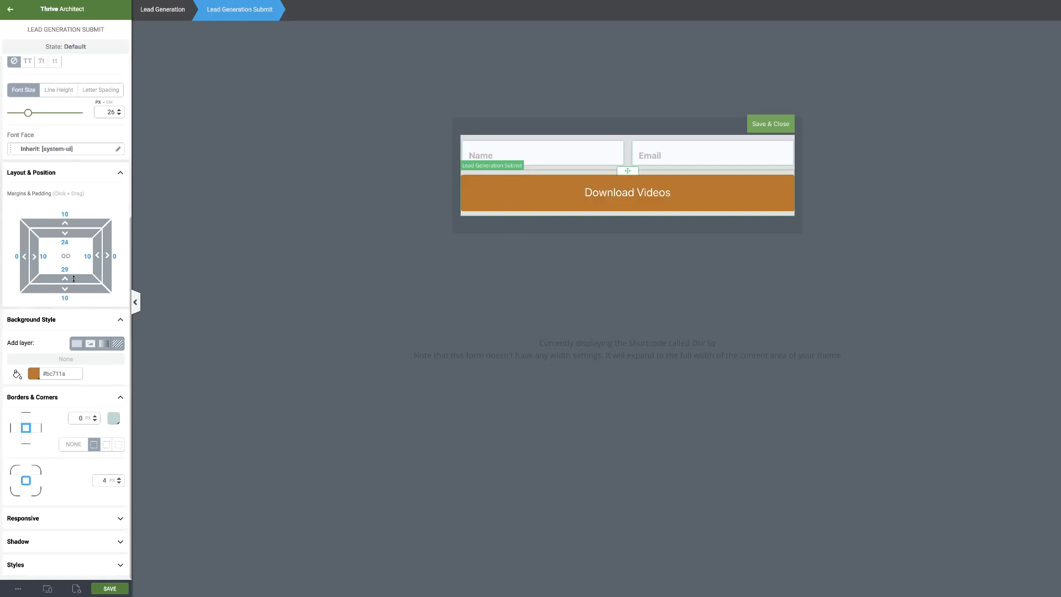
drag(66, 278, 68, 287)
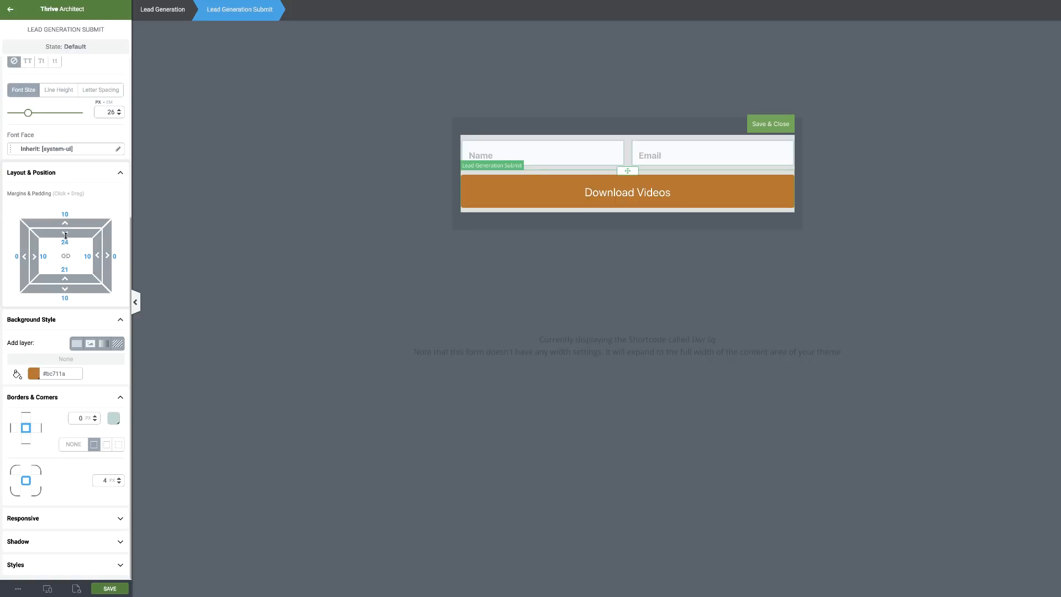
drag(67, 236, 67, 232)
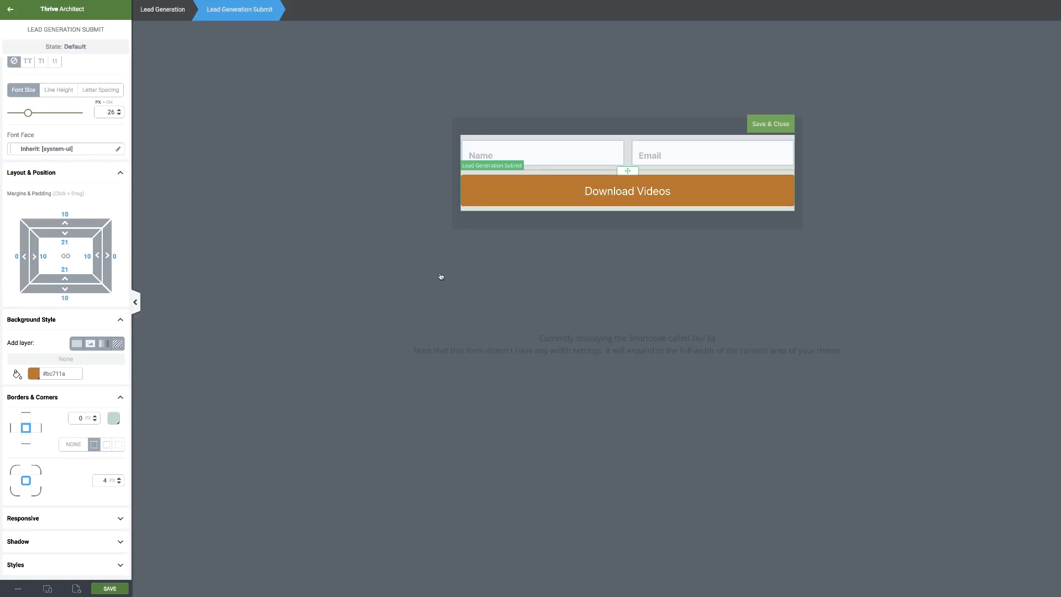
click(775, 126)
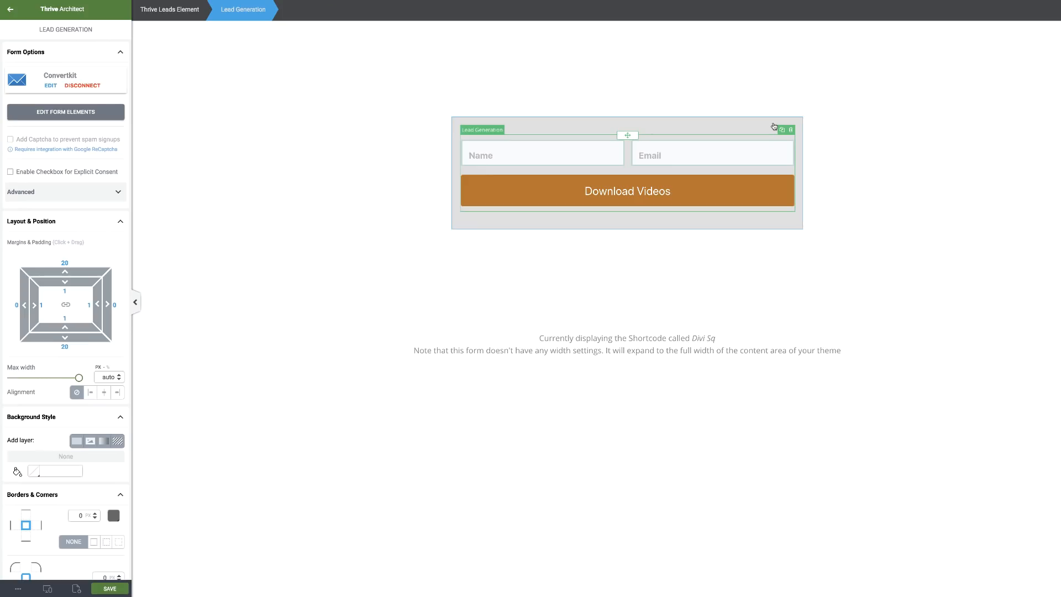
Make the Thrive Leads container's grey background fully transparent, then select the Lead Generation form.
click(487, 226)
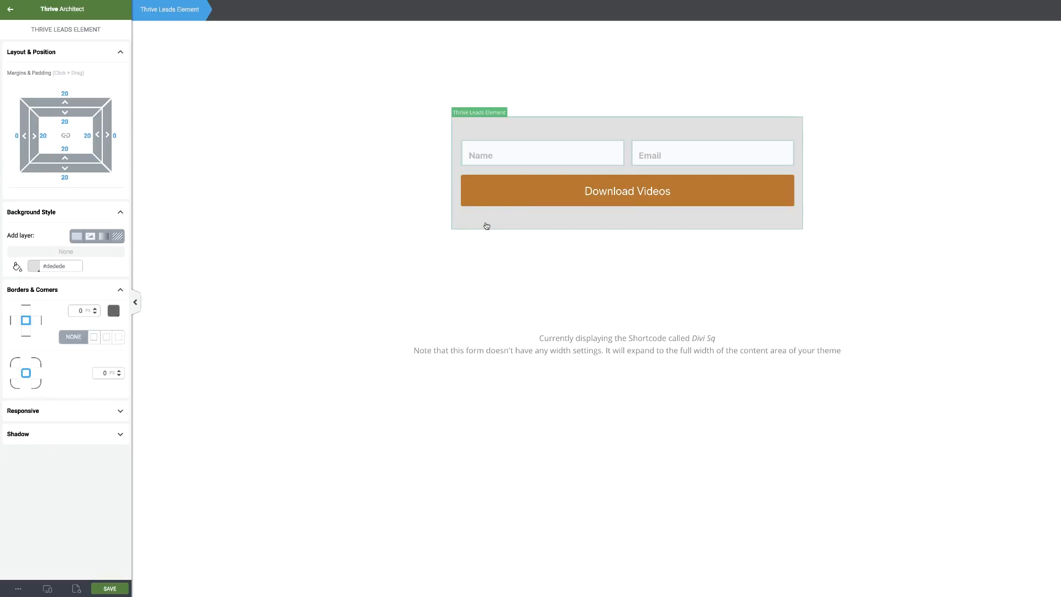
click(33, 268)
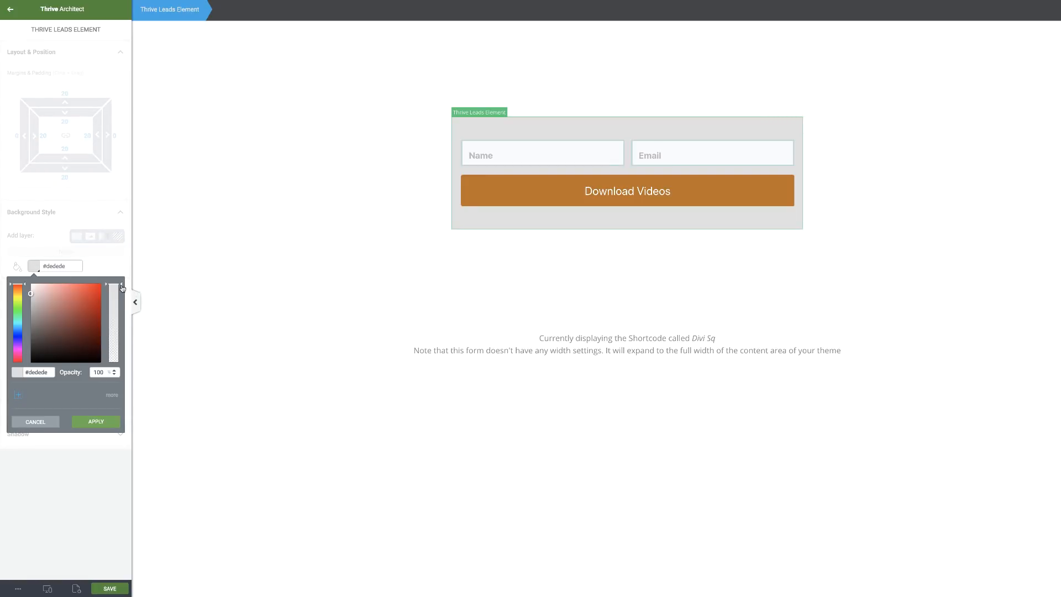
drag(123, 287, 113, 366)
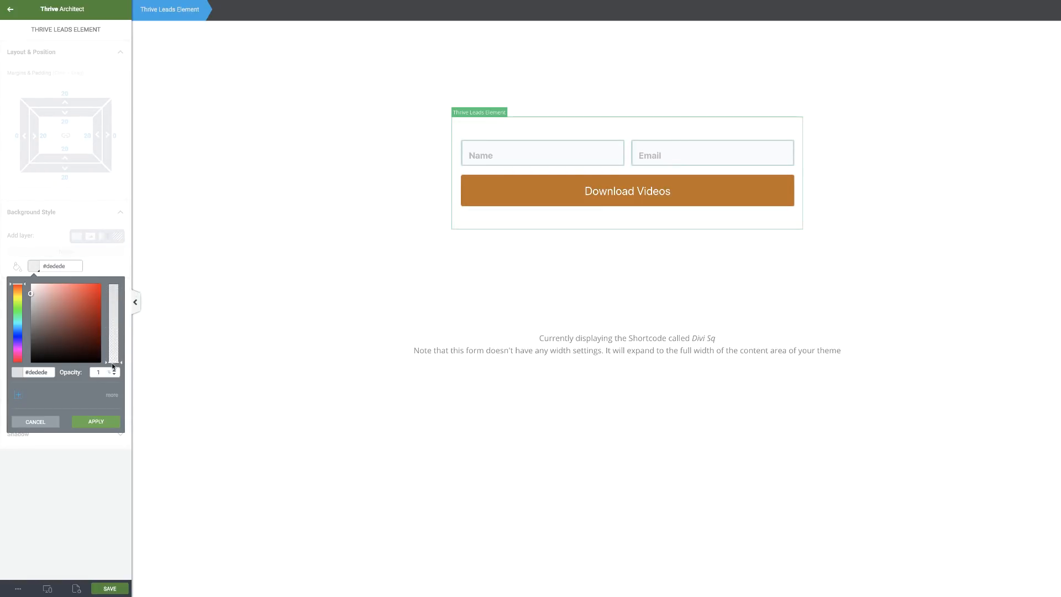
click(428, 265)
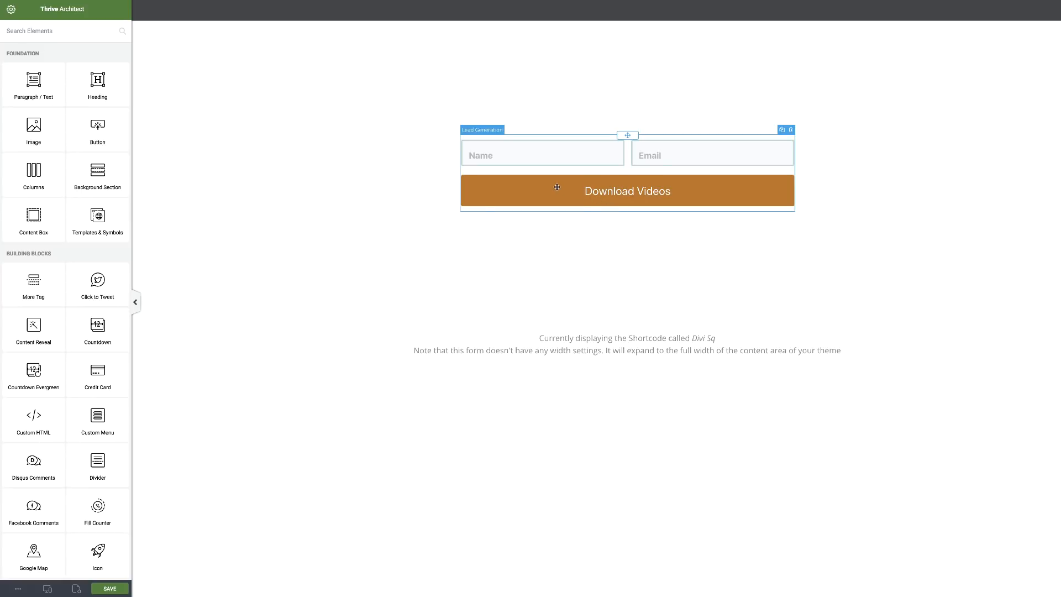
click(610, 192)
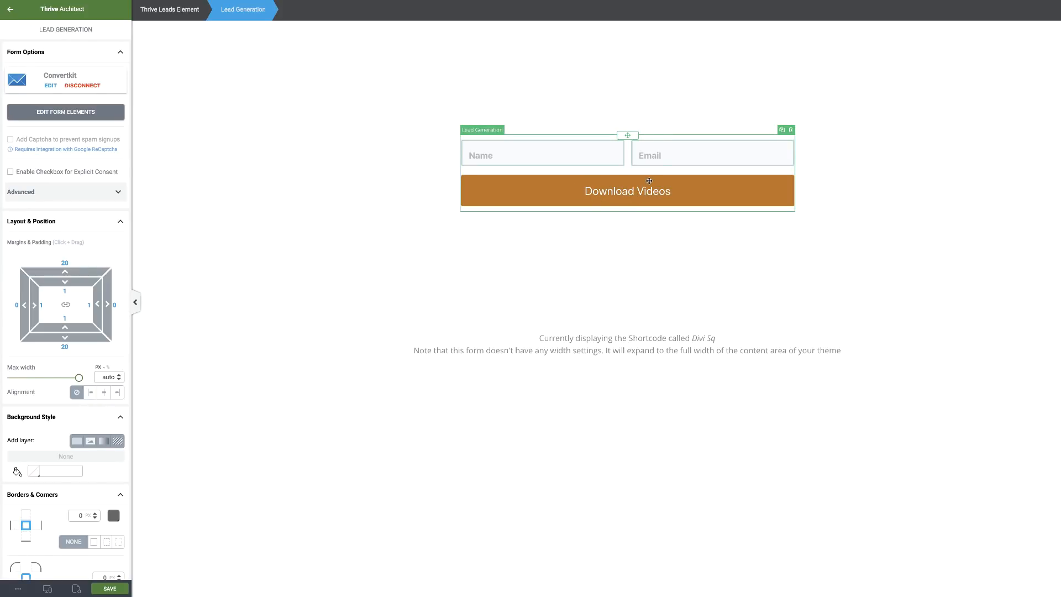
Change the button label to uppercase 'DOWNLOAD VIDEOS' and make it bold.
click(55, 113)
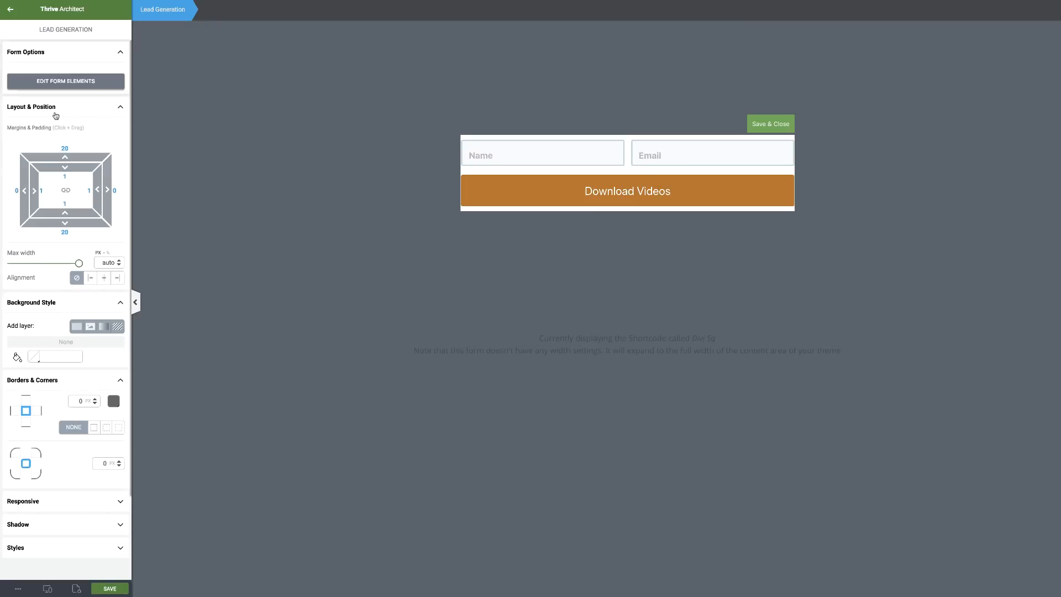
click(586, 196)
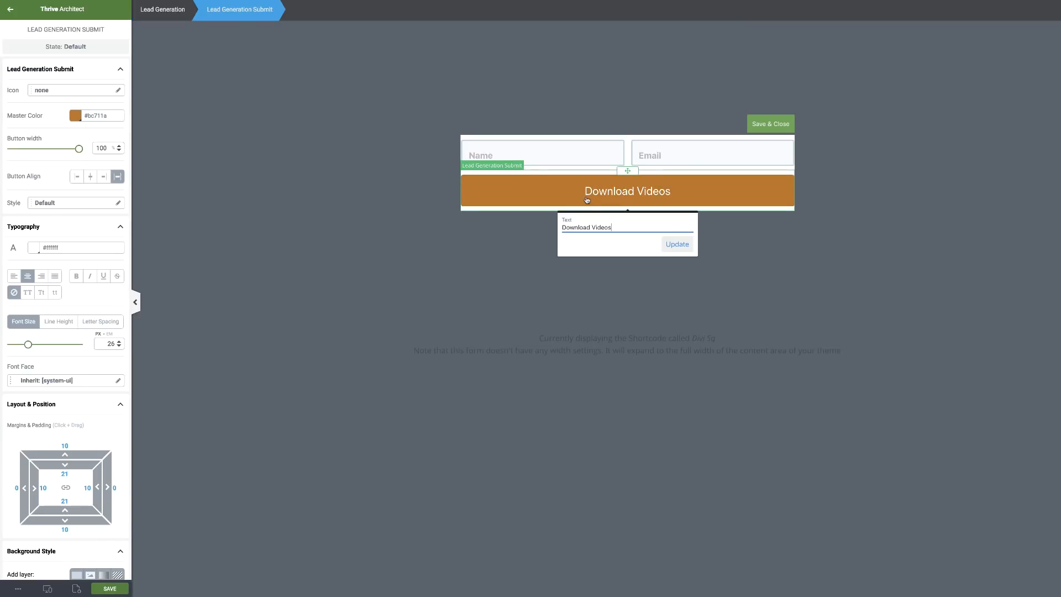
drag(618, 227, 563, 225)
text(DOWNLOAD VIDEOS)
click(678, 244)
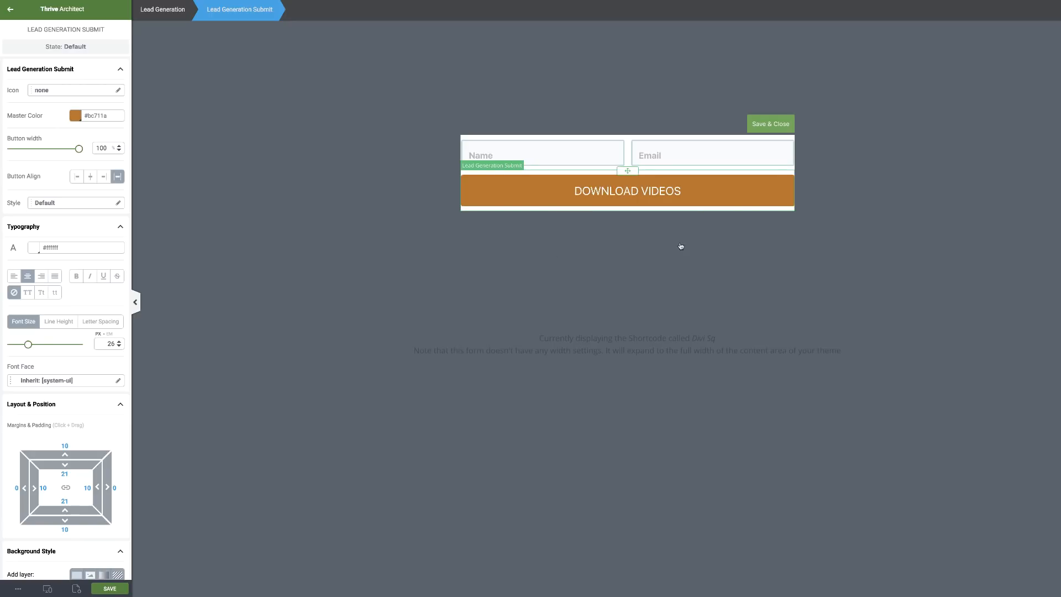
click(76, 276)
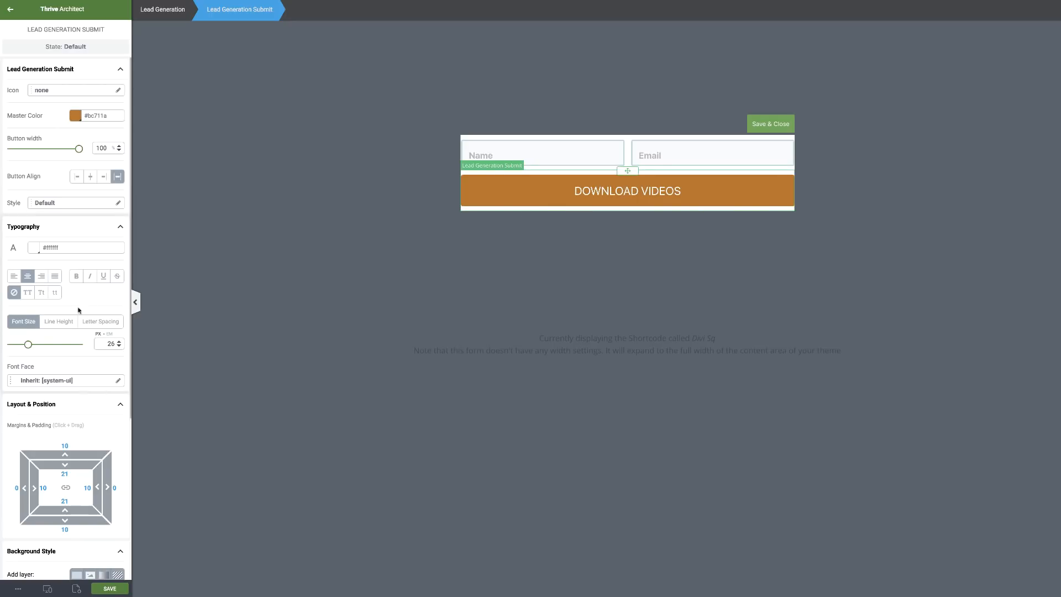
Preview the form at tablet and phone widths, then return to desktop view.
scroll(55, 326, down, 4)
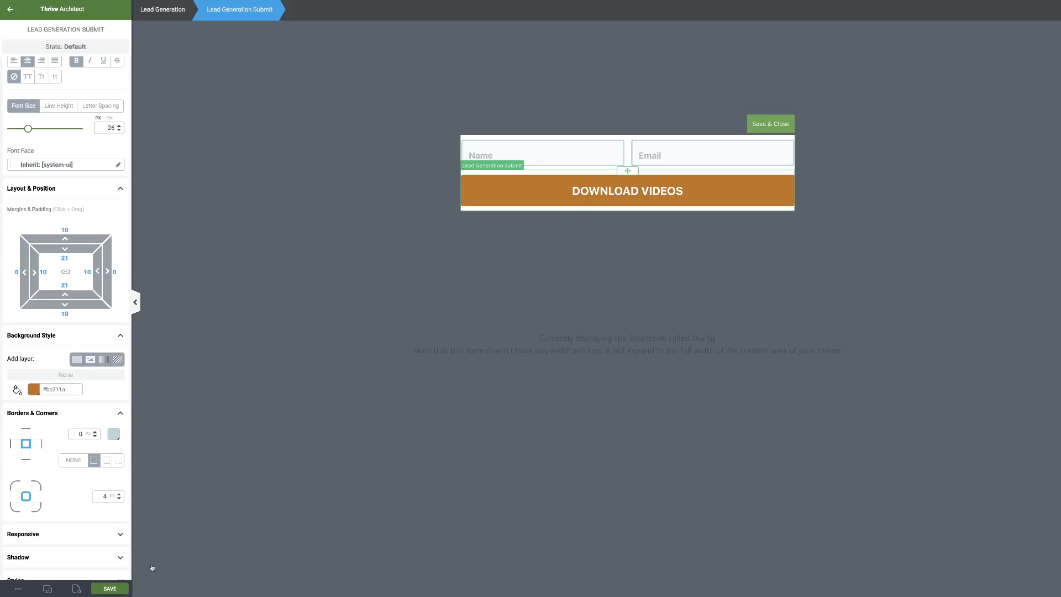
click(49, 590)
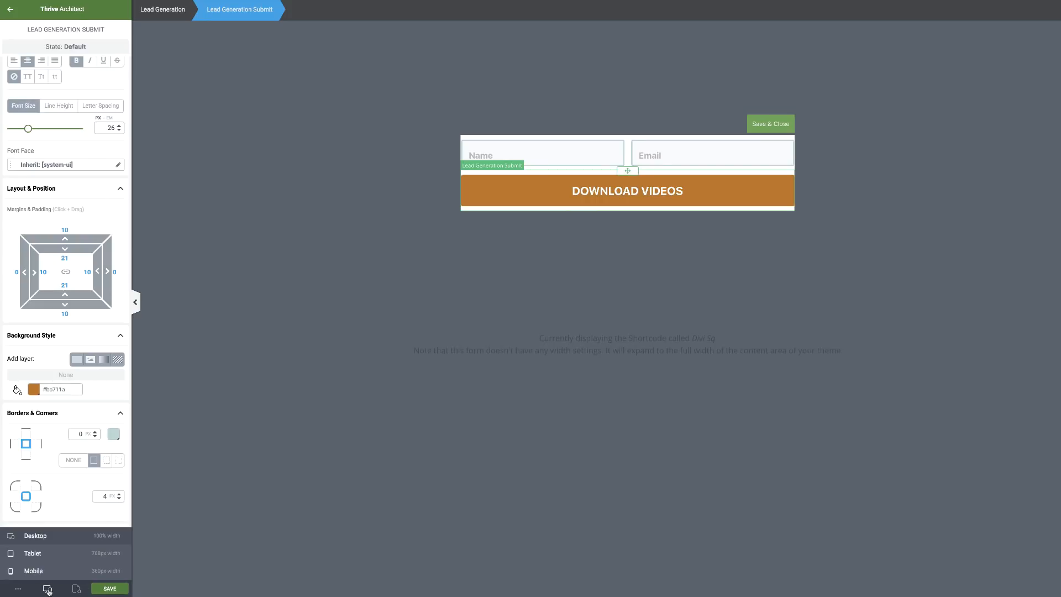
click(33, 553)
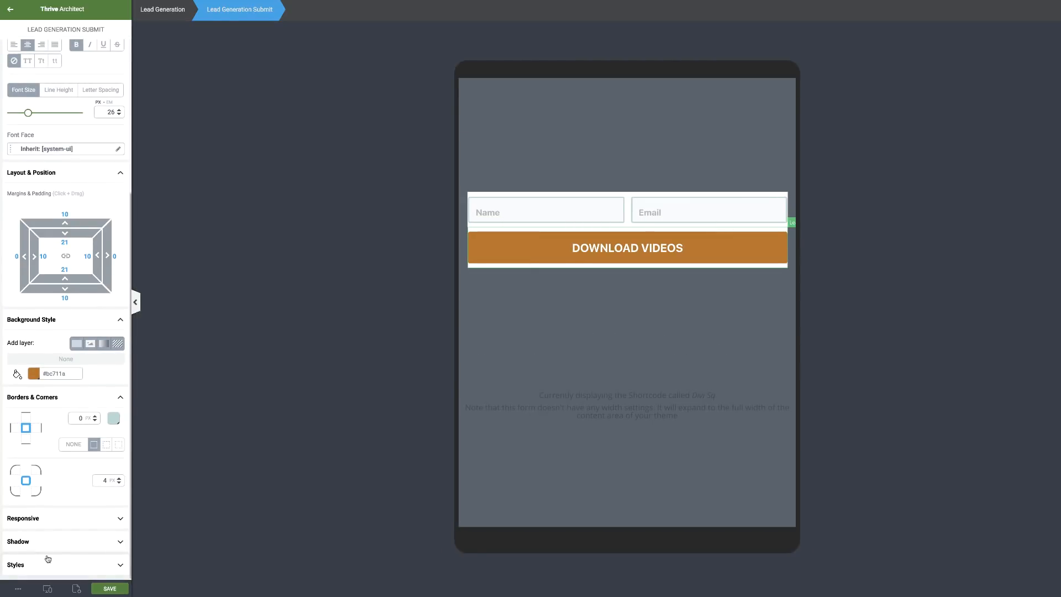
click(49, 591)
click(35, 571)
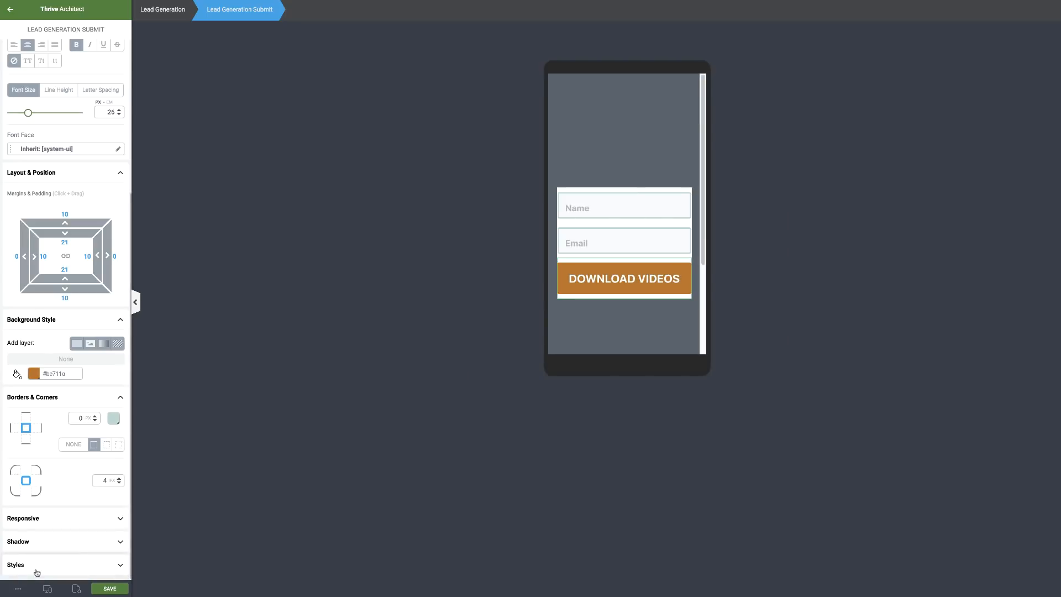
click(47, 589)
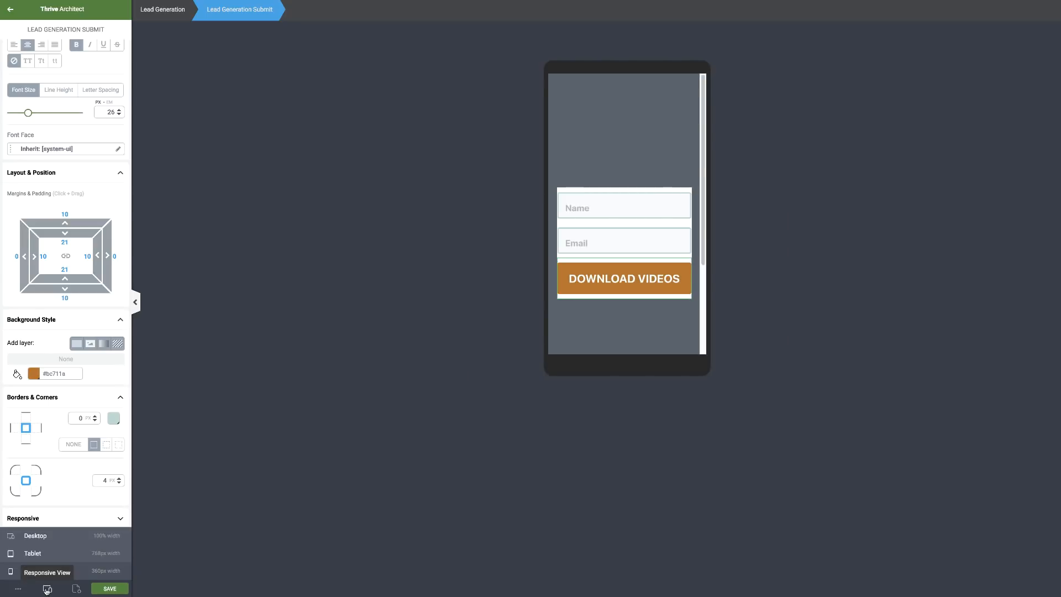
click(49, 541)
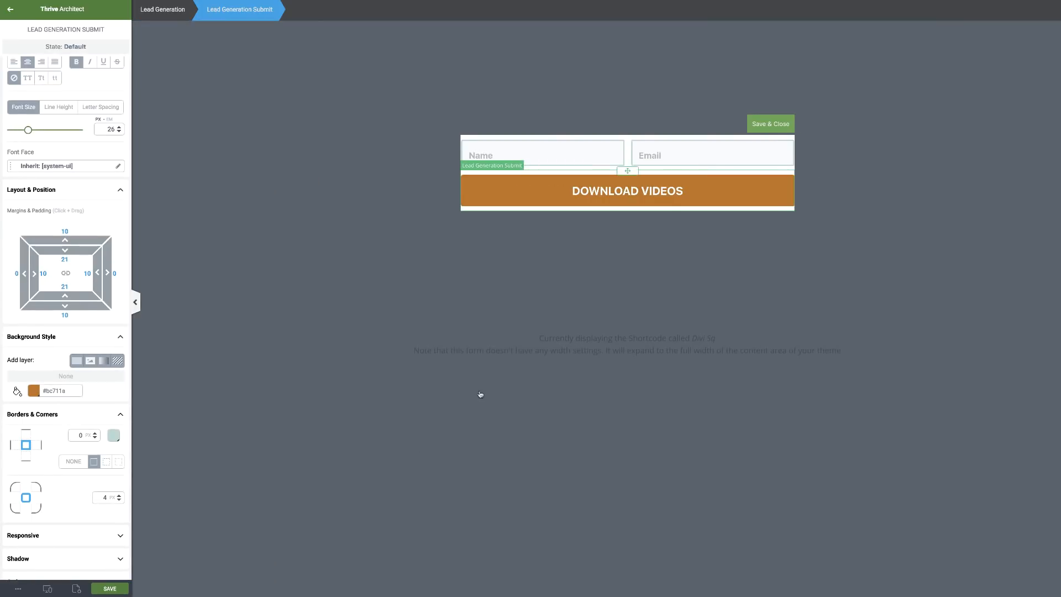
Save and close the opt-in form, copy its shortcode, and return to the Sq One page.
click(771, 125)
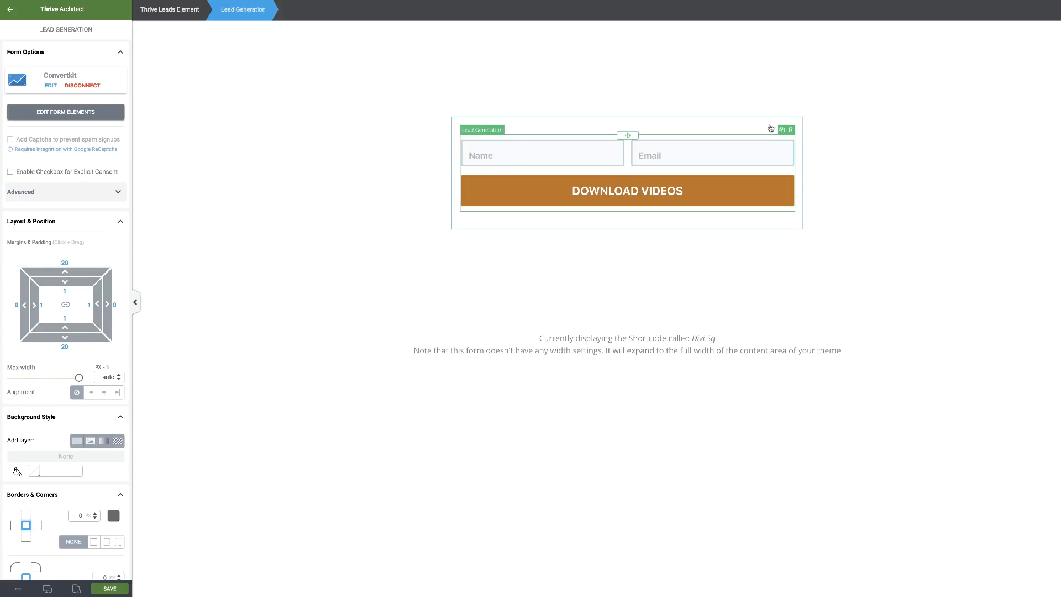
click(110, 588)
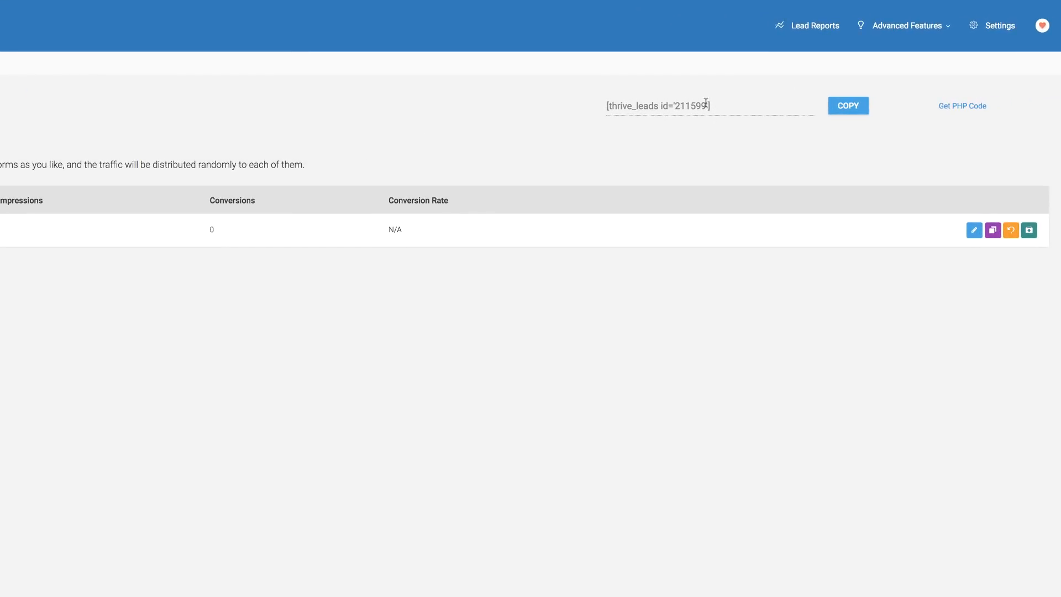
drag(707, 103, 607, 105)
key(ctrl+c)
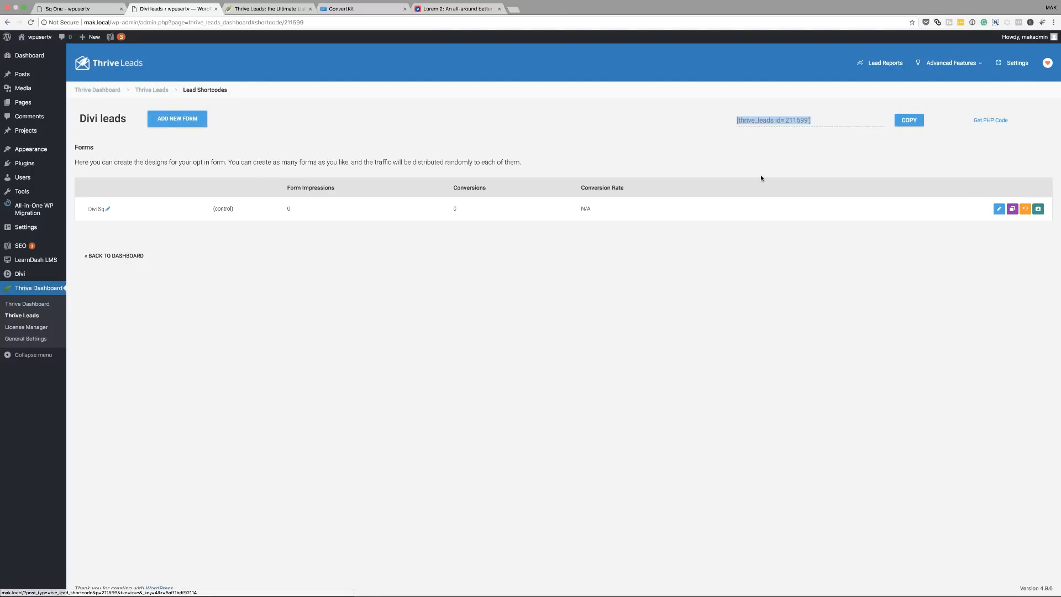
click(81, 9)
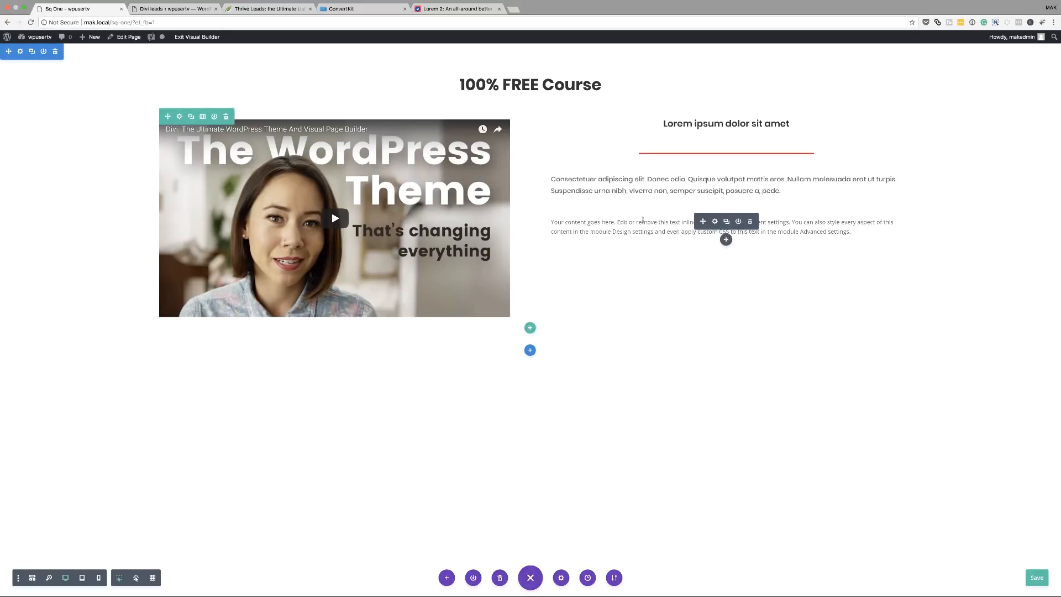
Replace the Text module's placeholder paragraph with the Thrive Leads shortcode and turn on wireframe outlines.
click(716, 222)
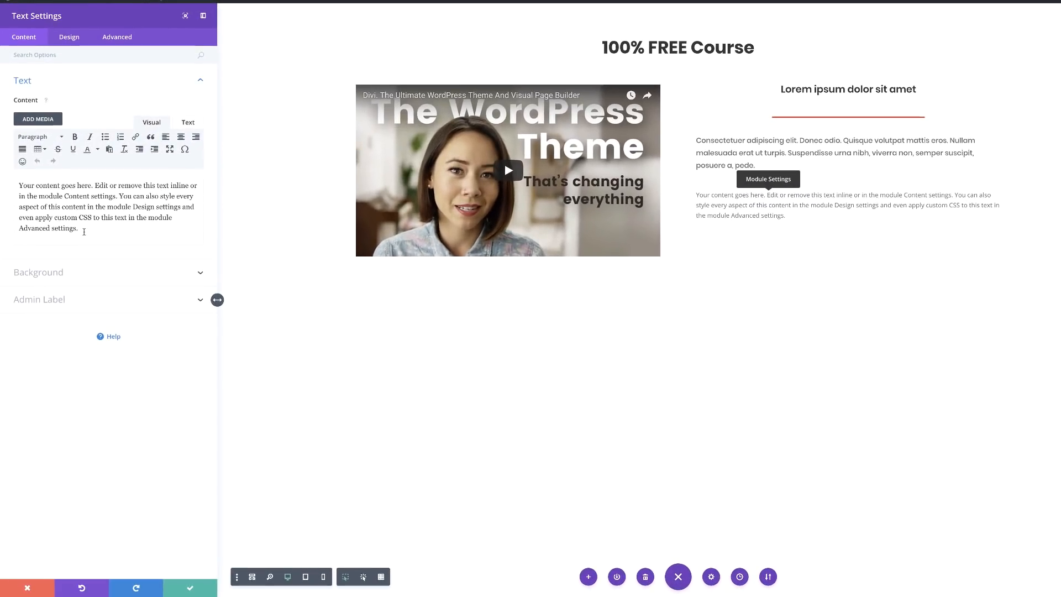
drag(84, 232, 15, 180)
key(BackSpace)
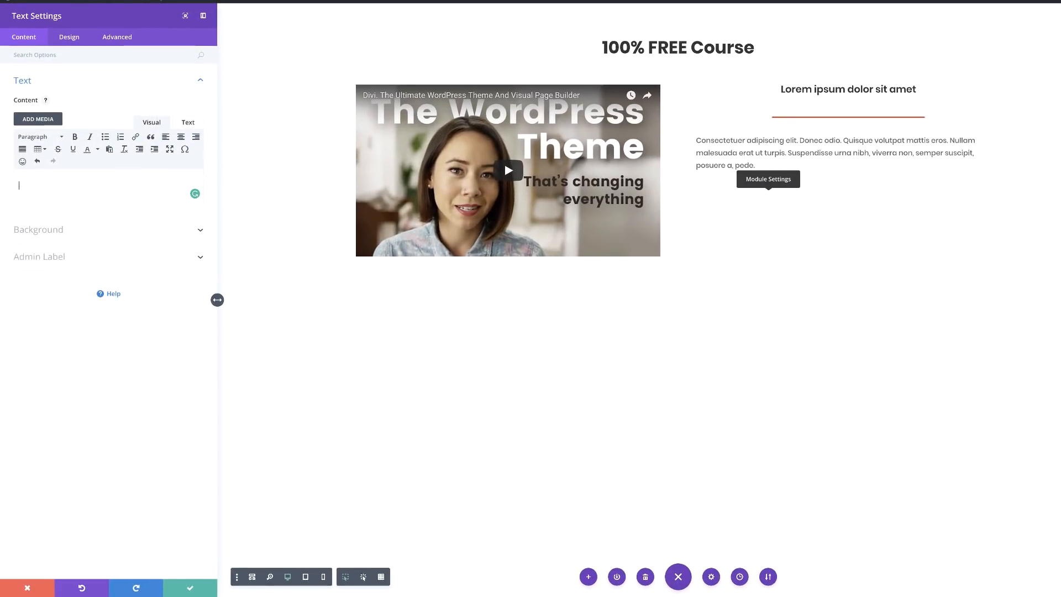
key(ctrl+v)
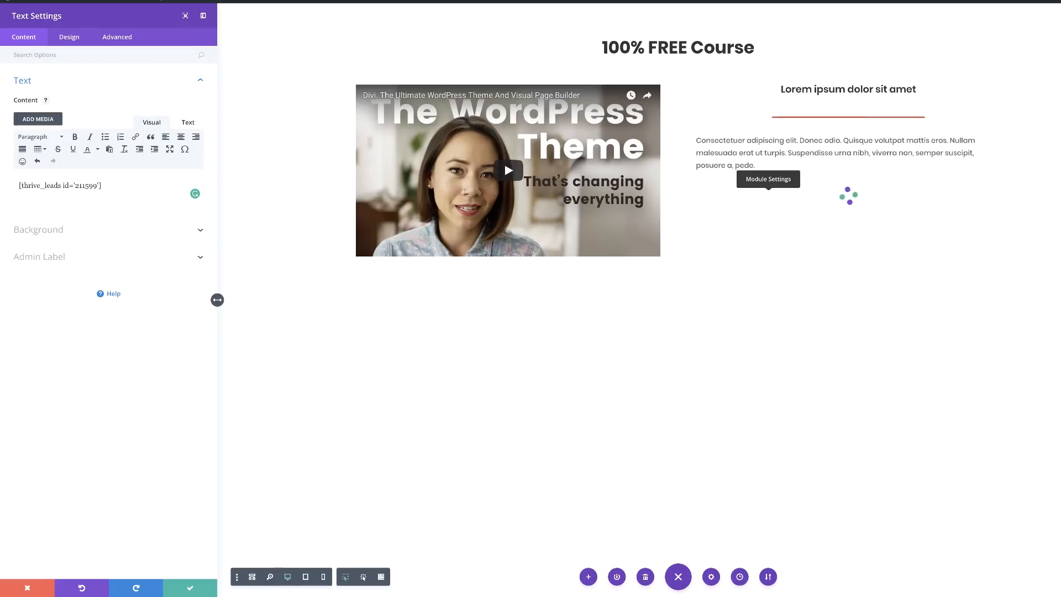
click(190, 588)
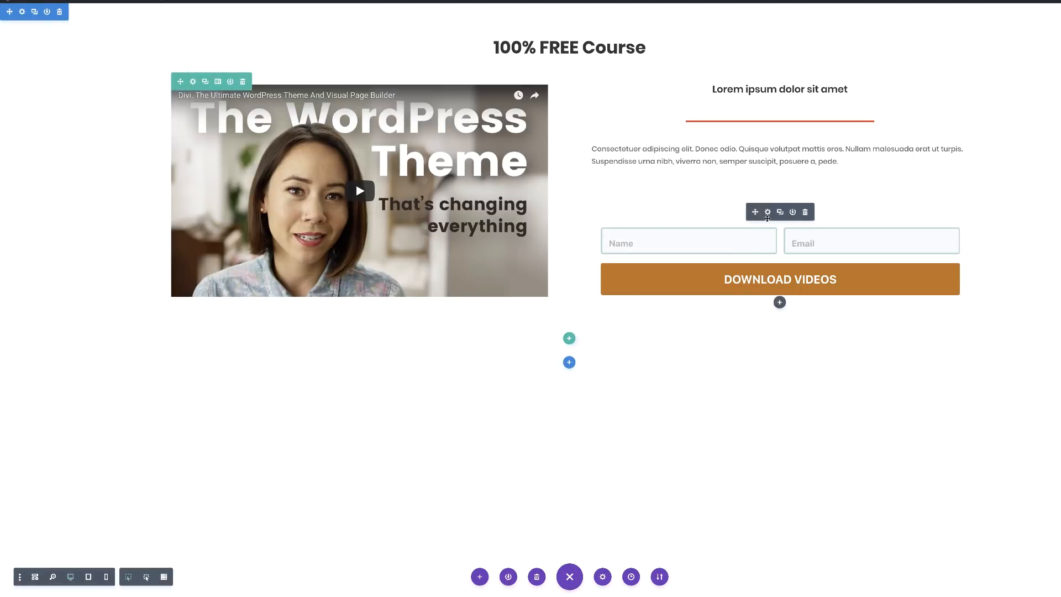
drag(755, 212, 620, 167)
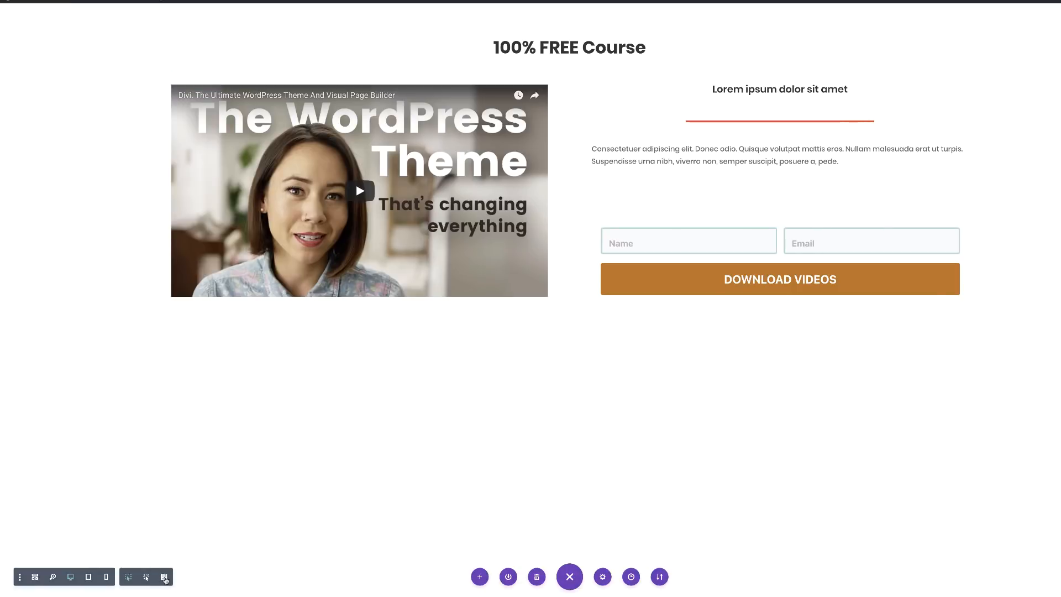
click(164, 577)
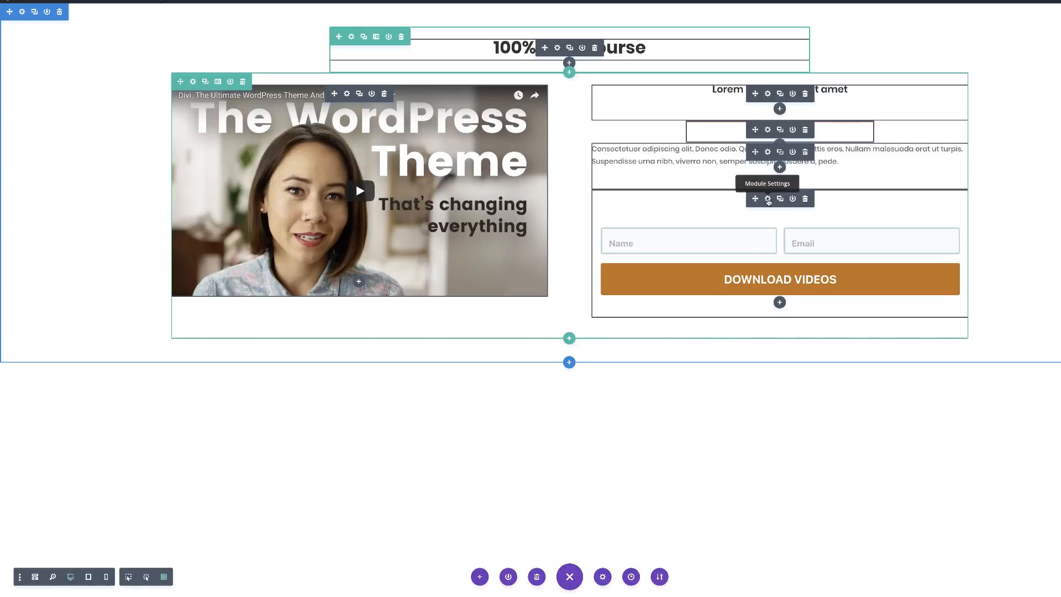
Give the opt-in form module a -83px top margin and 0px top and bottom padding.
click(768, 198)
click(69, 37)
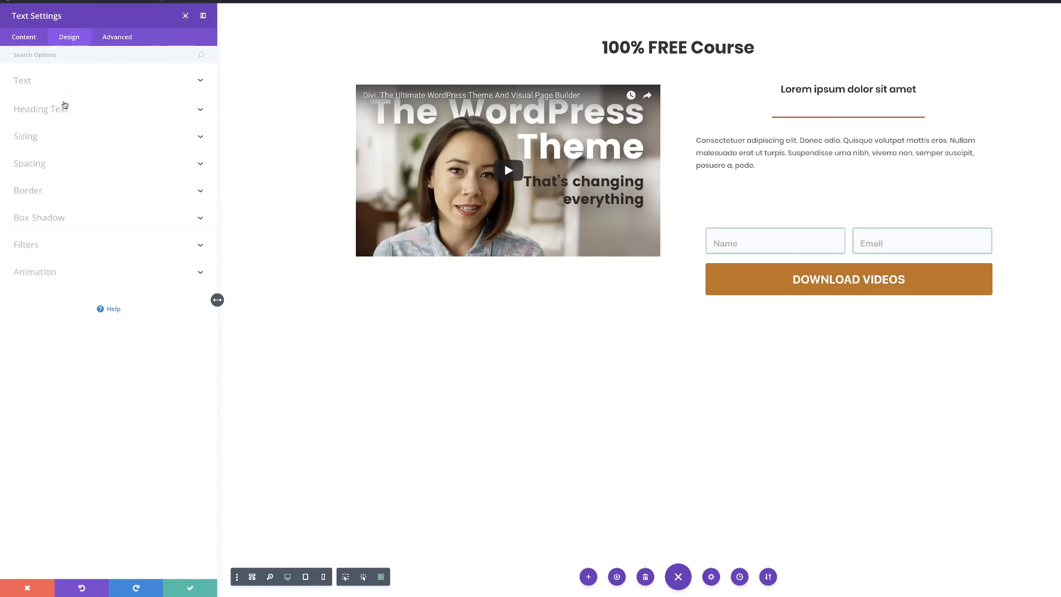
click(41, 168)
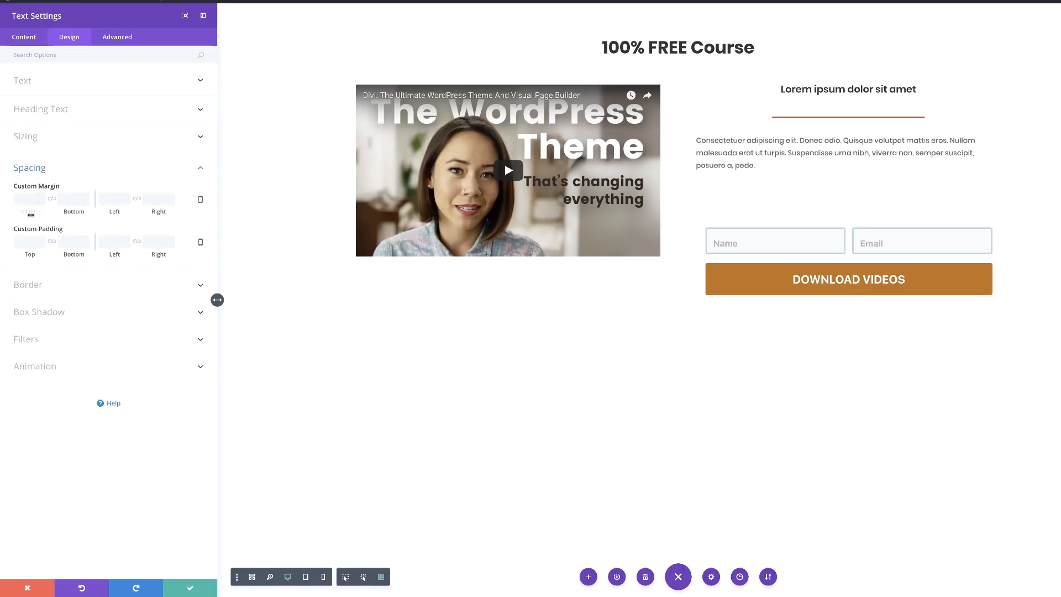
drag(31, 212, 0, 220)
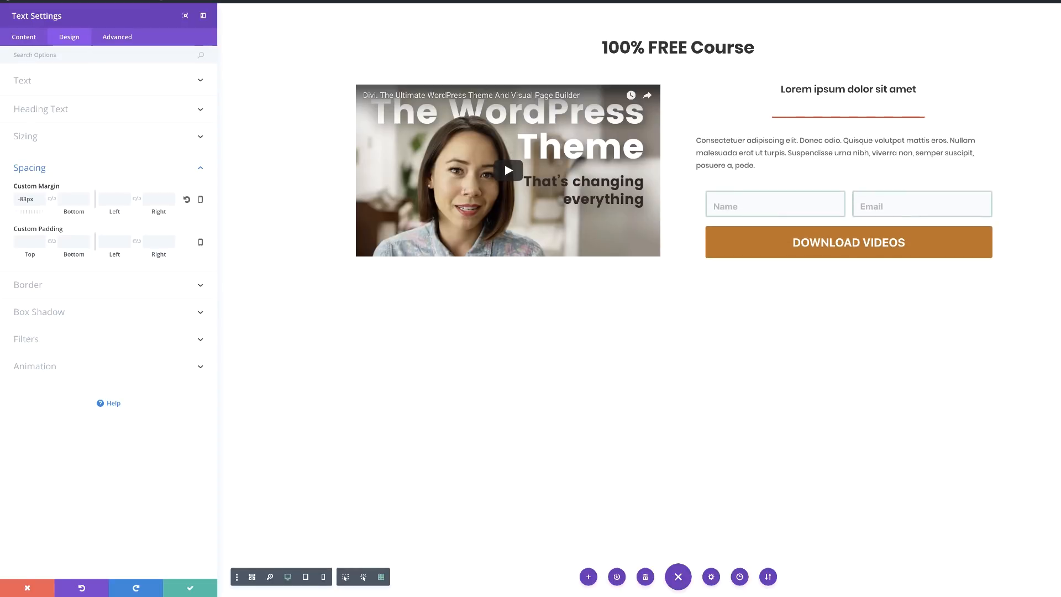
click(32, 243)
text(0)
click(74, 241)
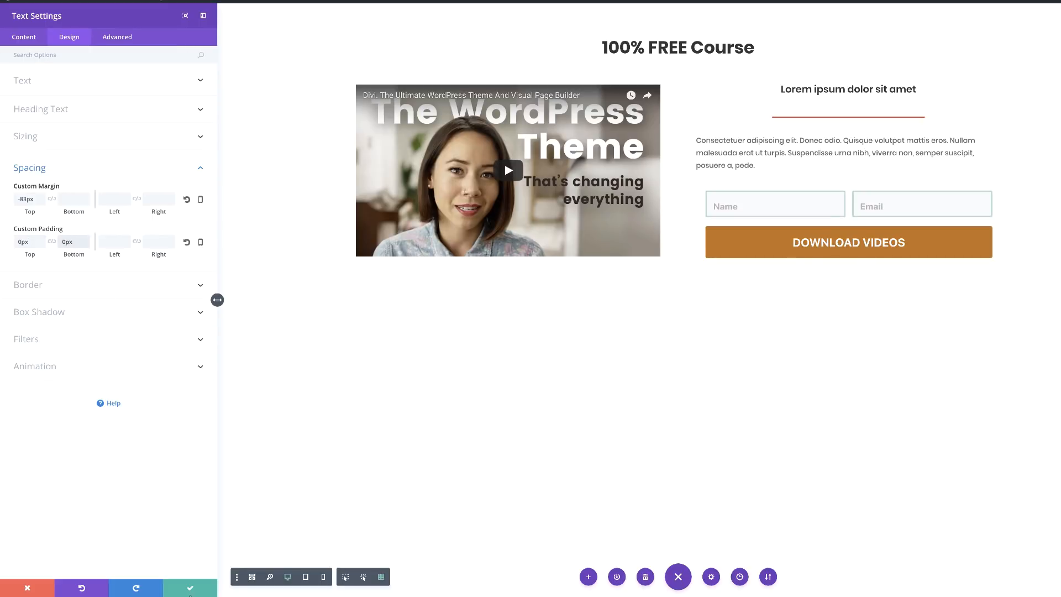
click(191, 589)
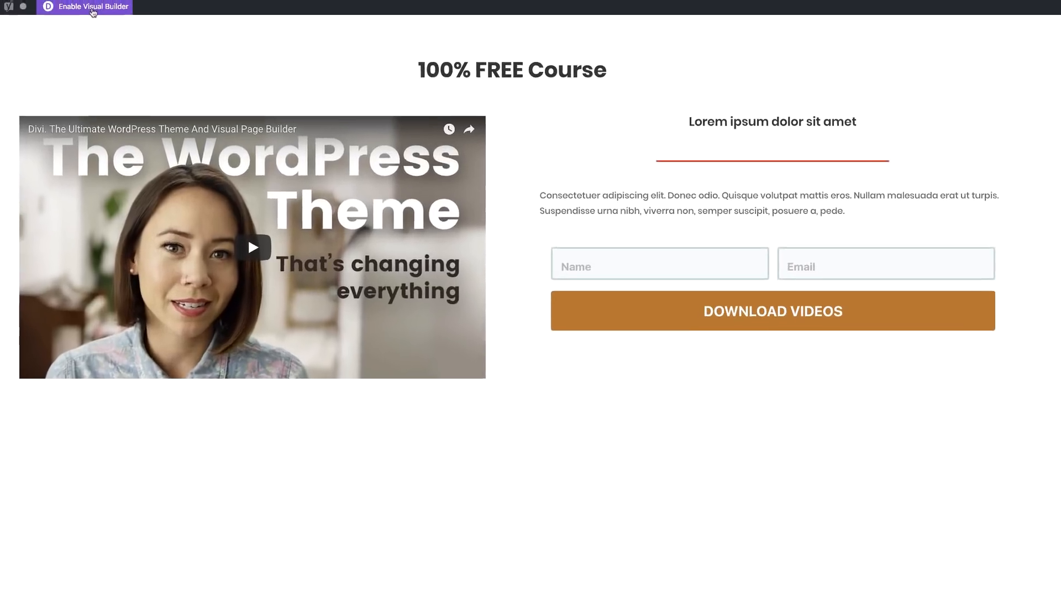
Reopen the visual builder and set the red divider's top margin to 0px.
click(54, 11)
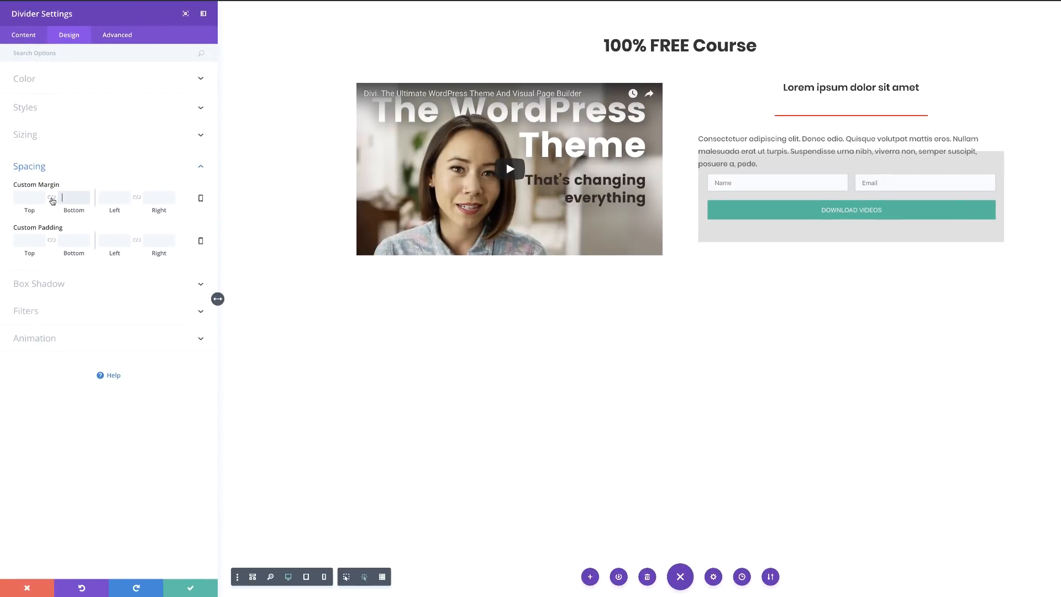
click(52, 199)
drag(29, 211, 39, 215)
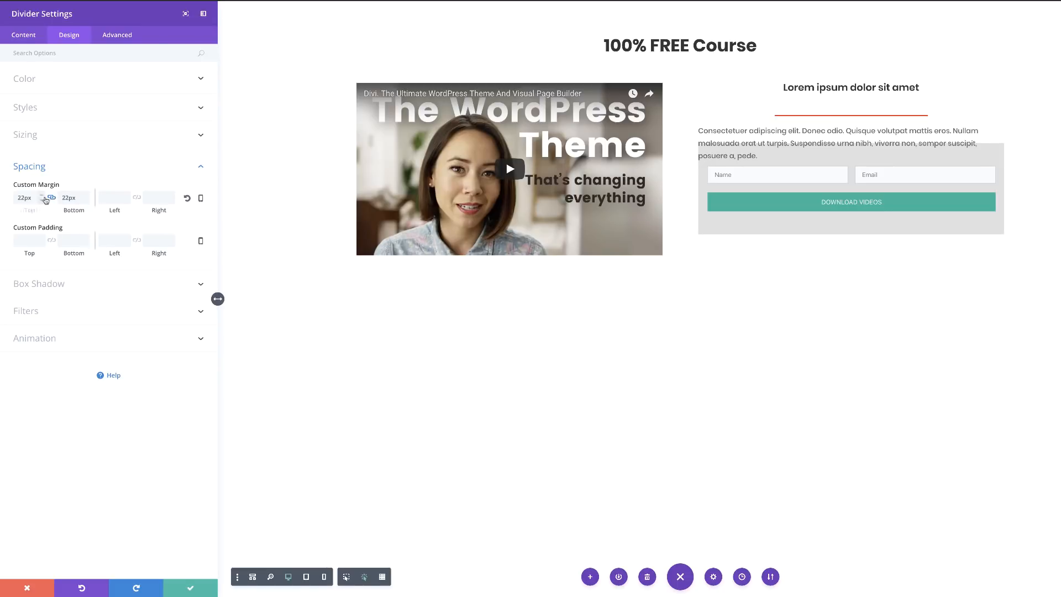
drag(30, 198, 10, 200)
text(0px)
click(190, 590)
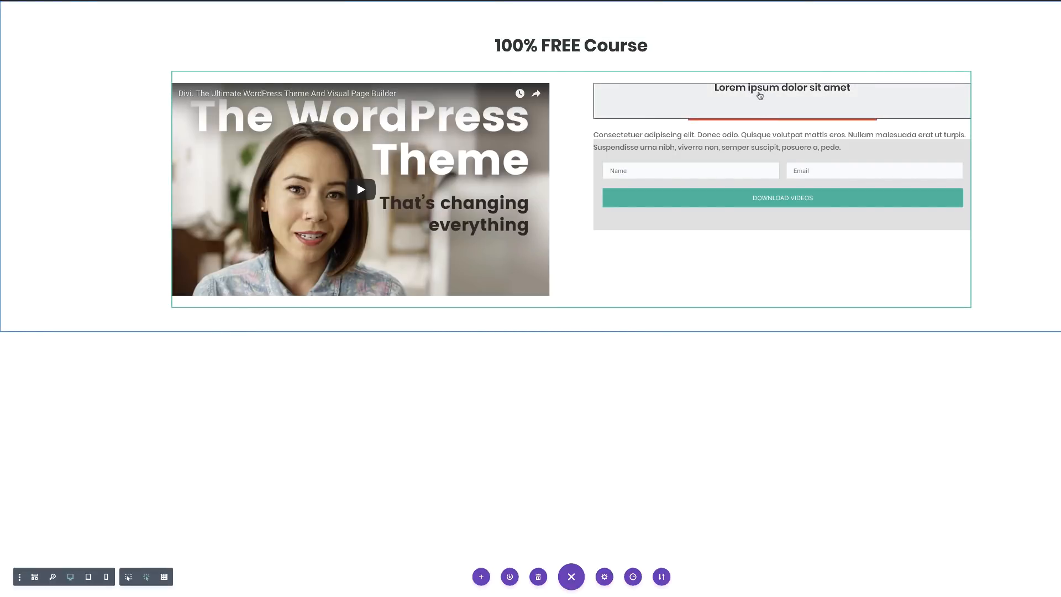
Set the 'Lorem ipsum dolor sit amet' heading's bottom margin to 10px and save.
mouse_move(760, 93)
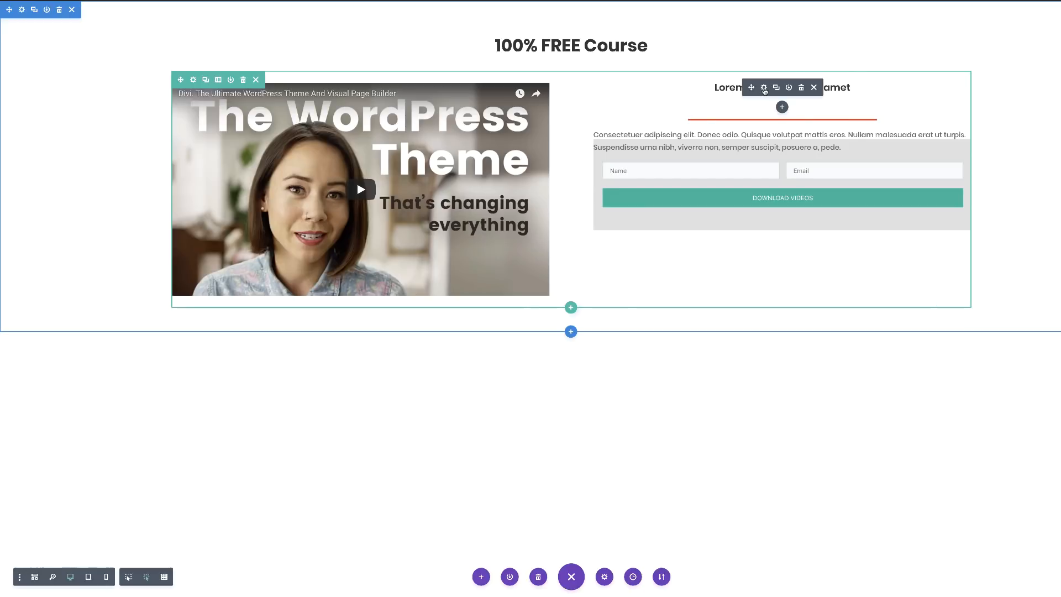
click(763, 87)
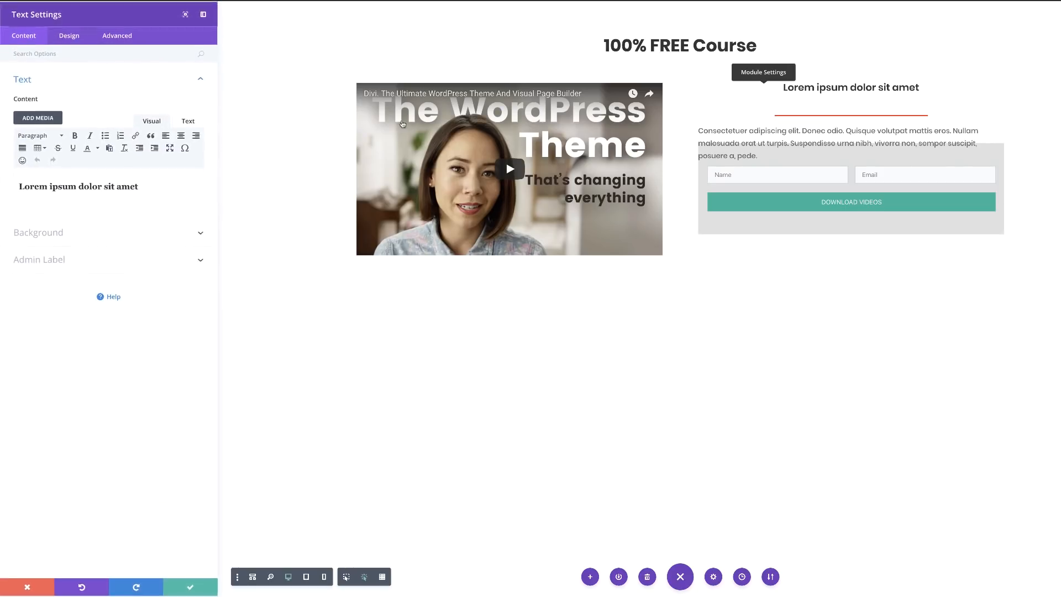
click(69, 35)
click(44, 165)
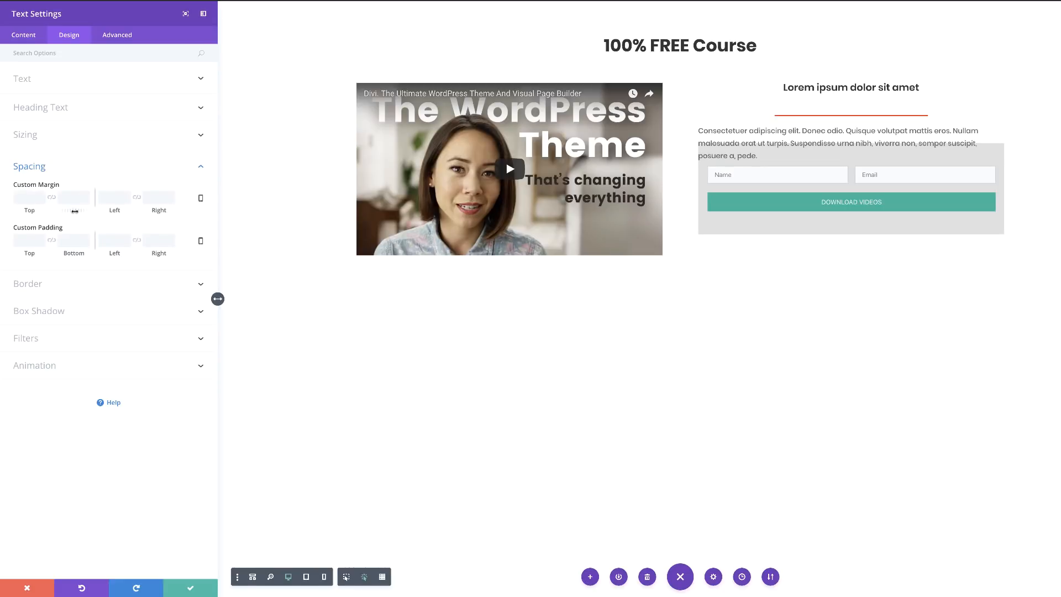
drag(75, 210, 79, 211)
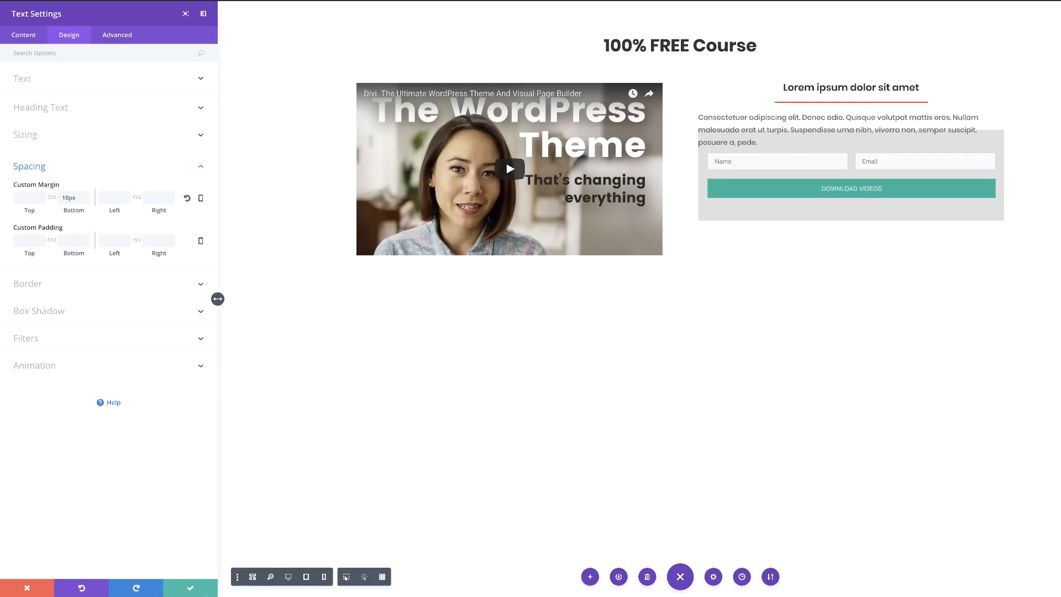
click(190, 591)
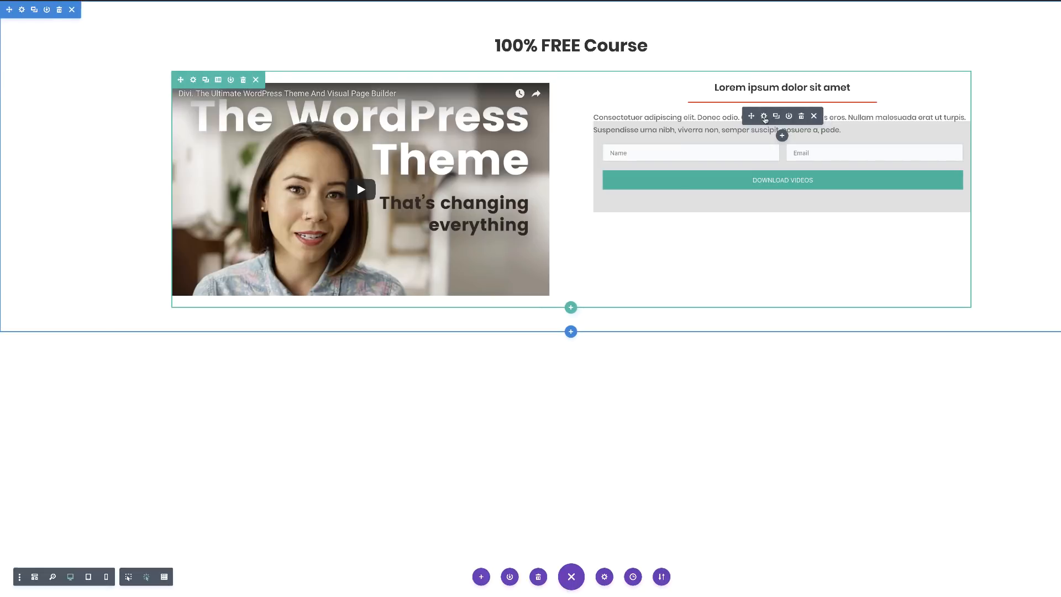
Set the paragraph text module's width to about 93% and save its settings.
click(765, 118)
click(76, 37)
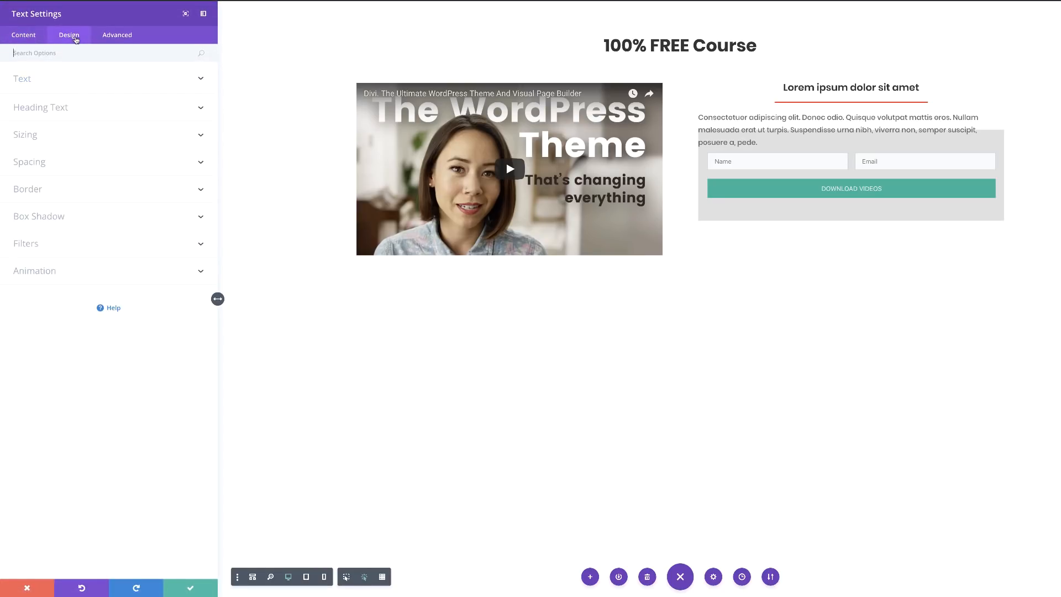
click(30, 137)
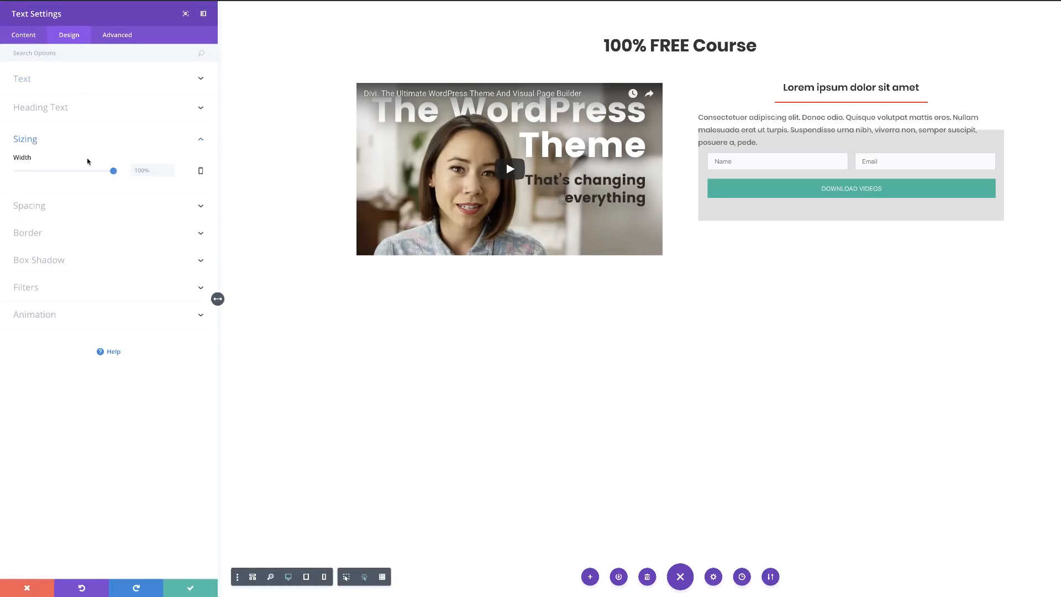
drag(113, 173, 108, 171)
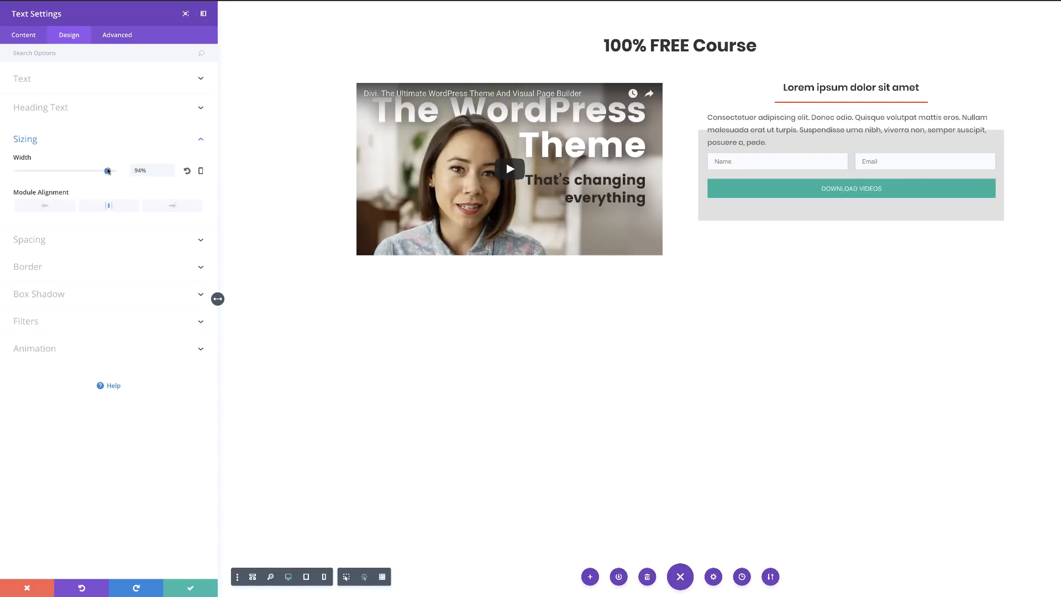
drag(107, 173, 108, 173)
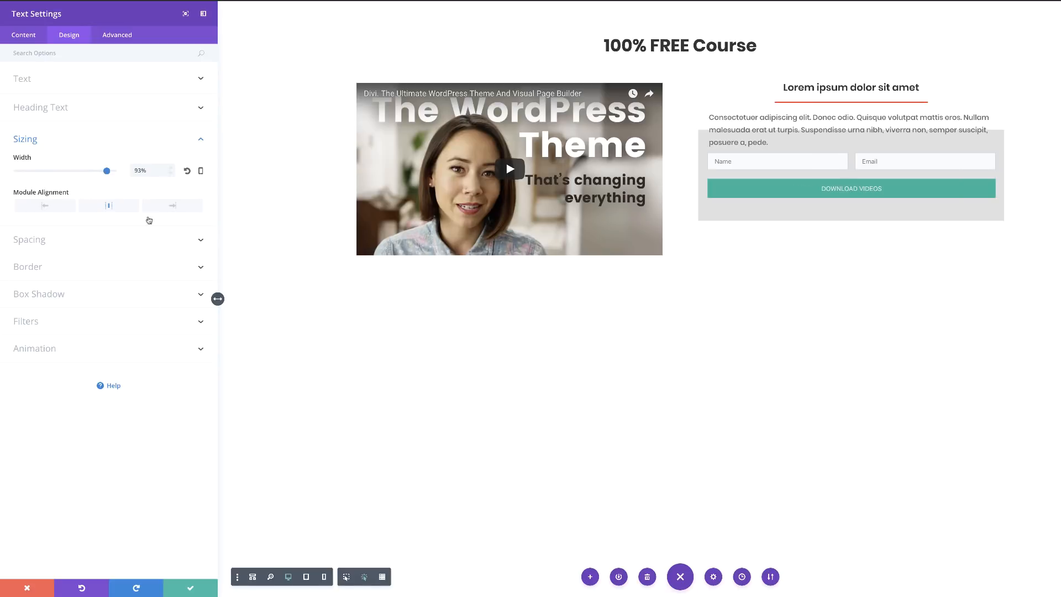
click(191, 589)
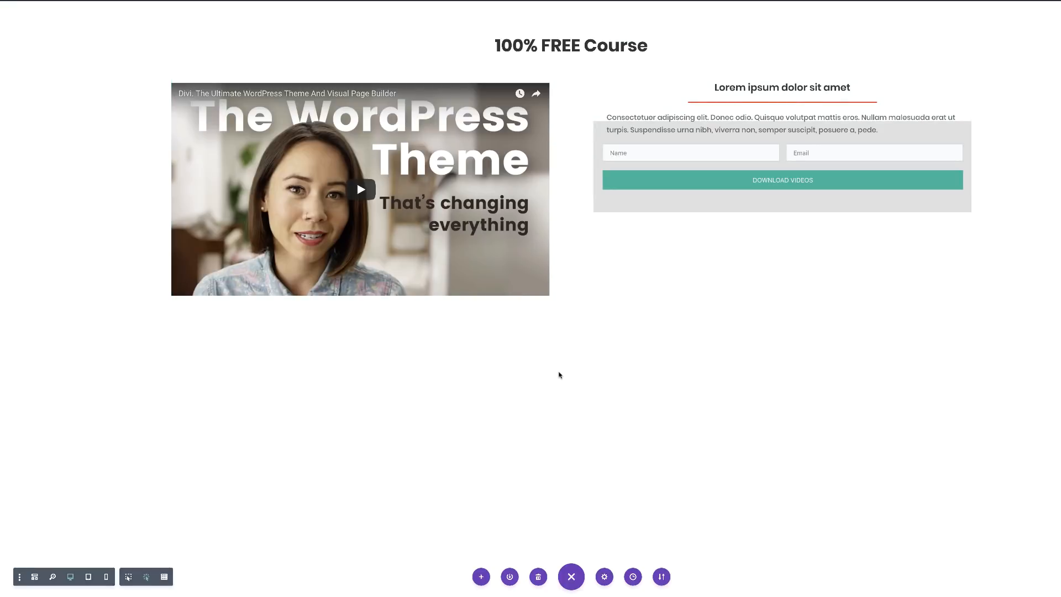
Add a regular section with a two-column row below the video row, with a Text module in the left column.
click(571, 577)
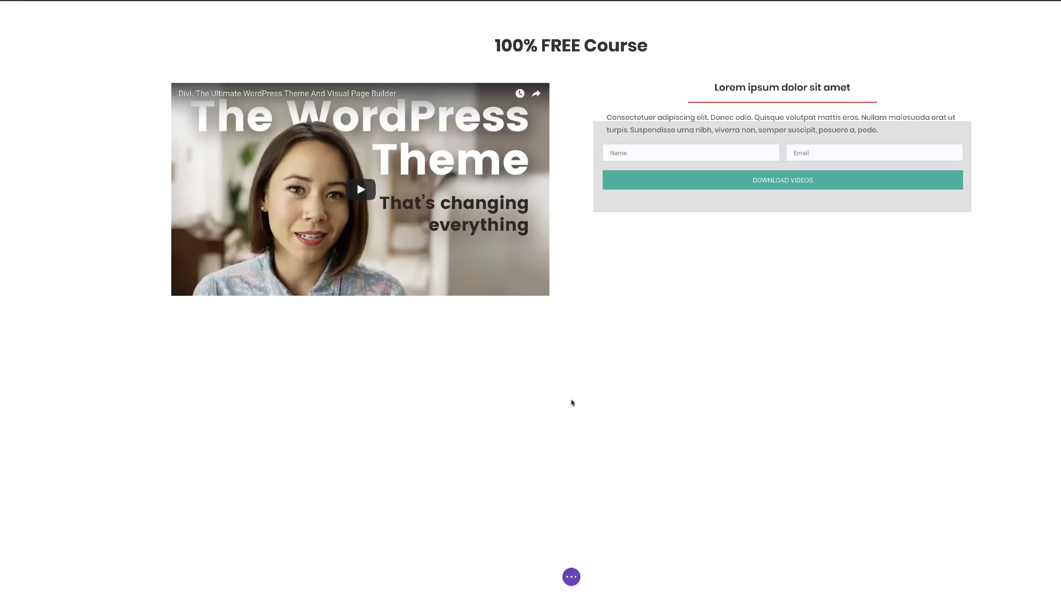
click(571, 330)
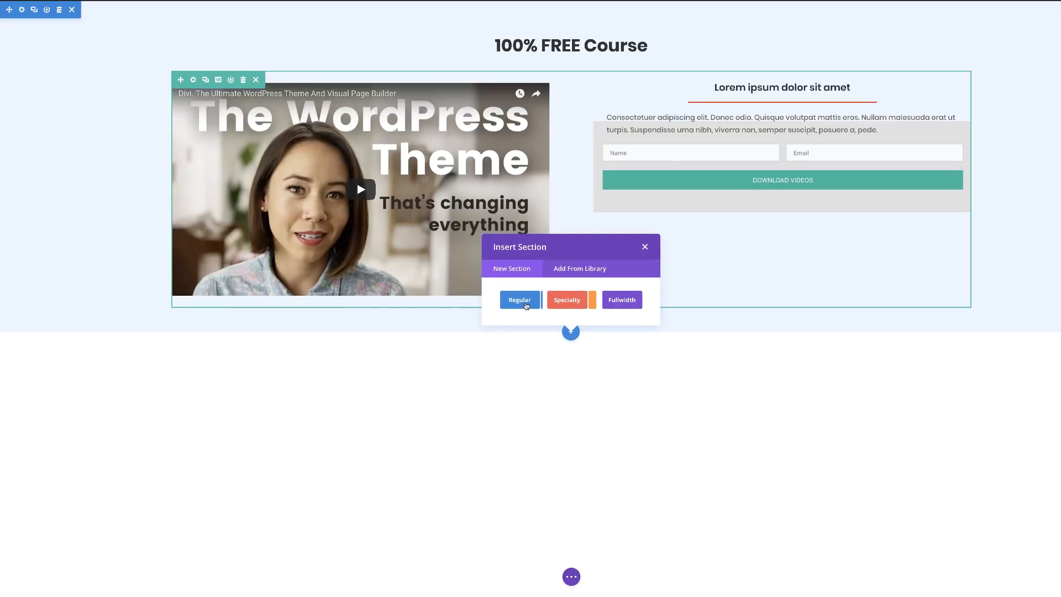
click(524, 303)
click(578, 267)
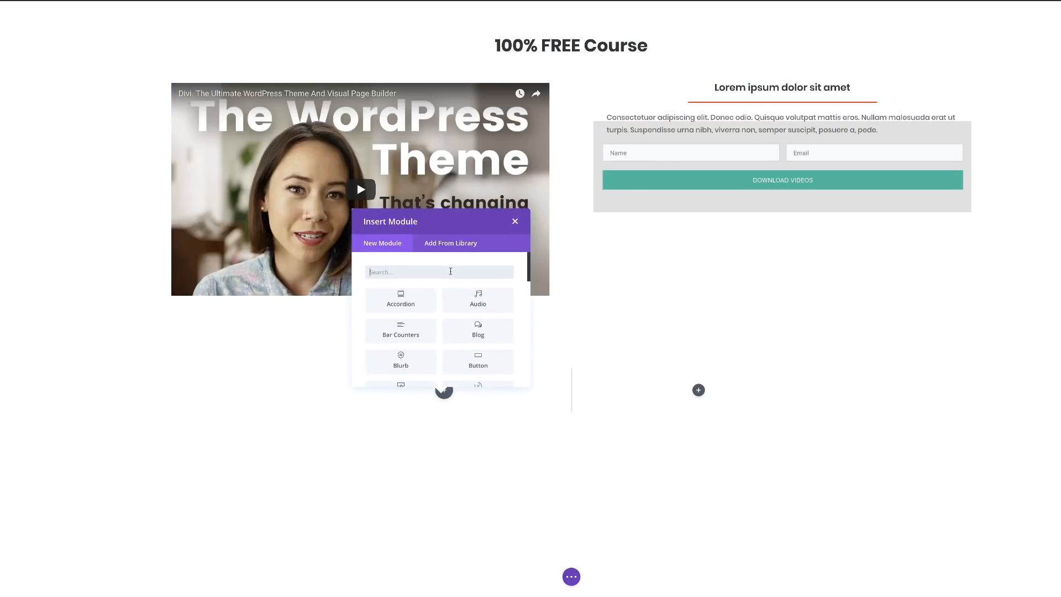
text(text)
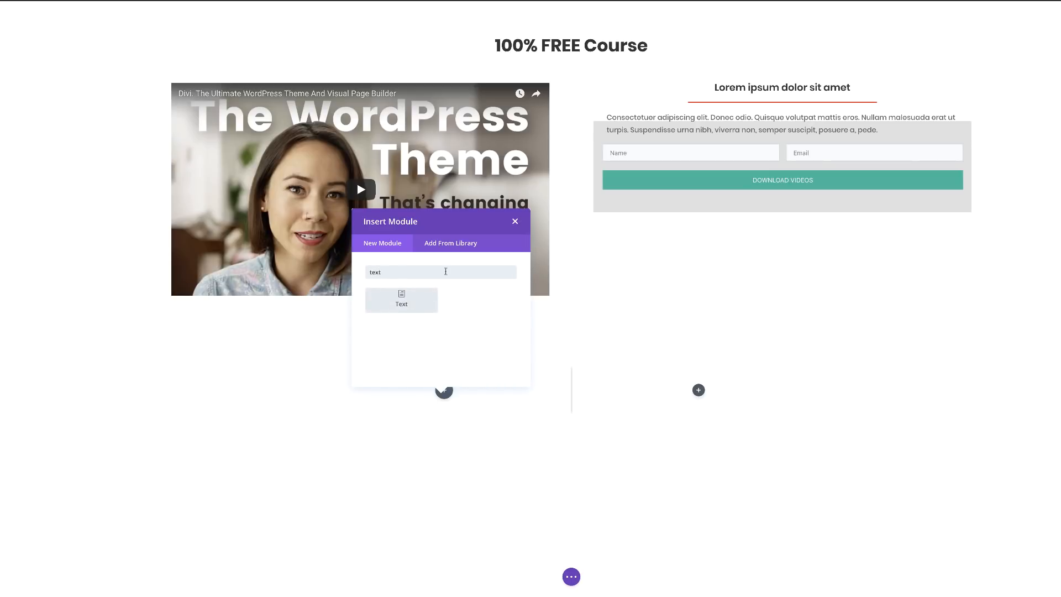
click(409, 298)
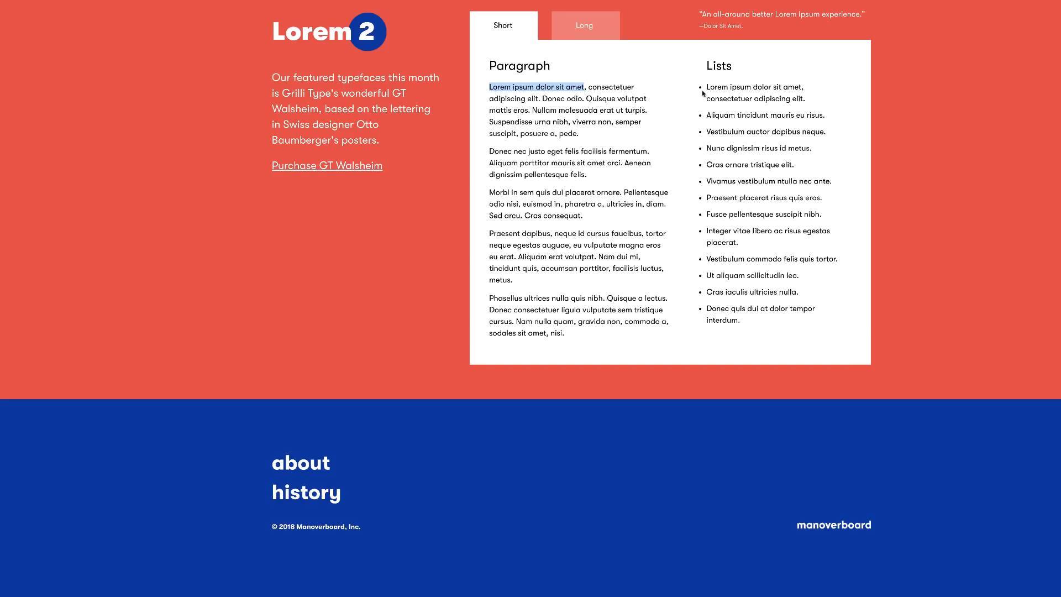
Select the last seven bullet items of the Lists column on the Lorem ipsum sample page.
drag(697, 88, 806, 90)
drag(750, 328, 701, 197)
key(ctrl+c)
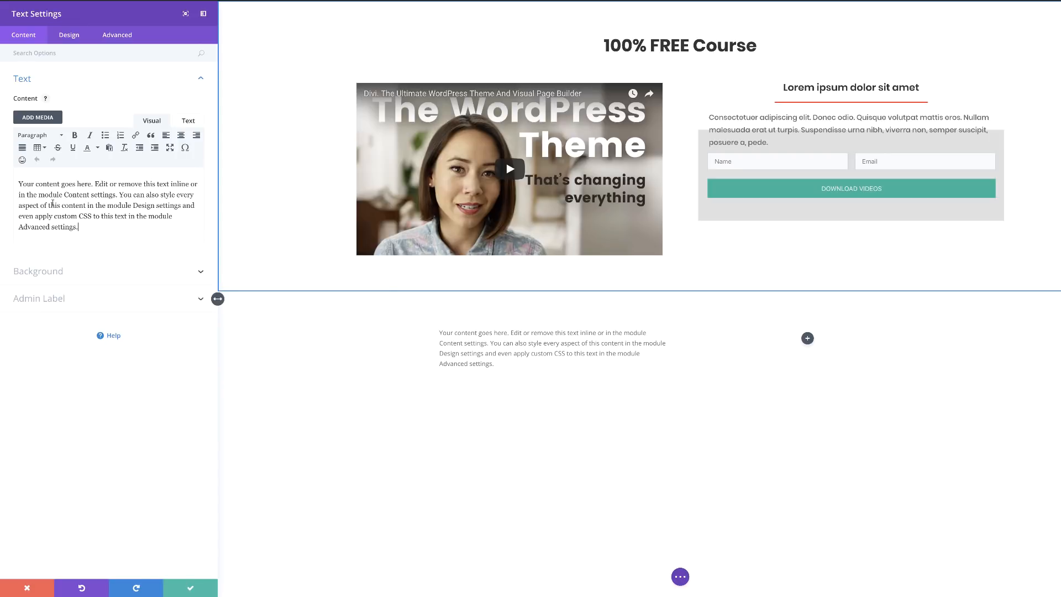
Replace the placeholder text with the copied bulleted list and adjust body text size and line height.
key(ctrl+a)
key(ctrl+v)
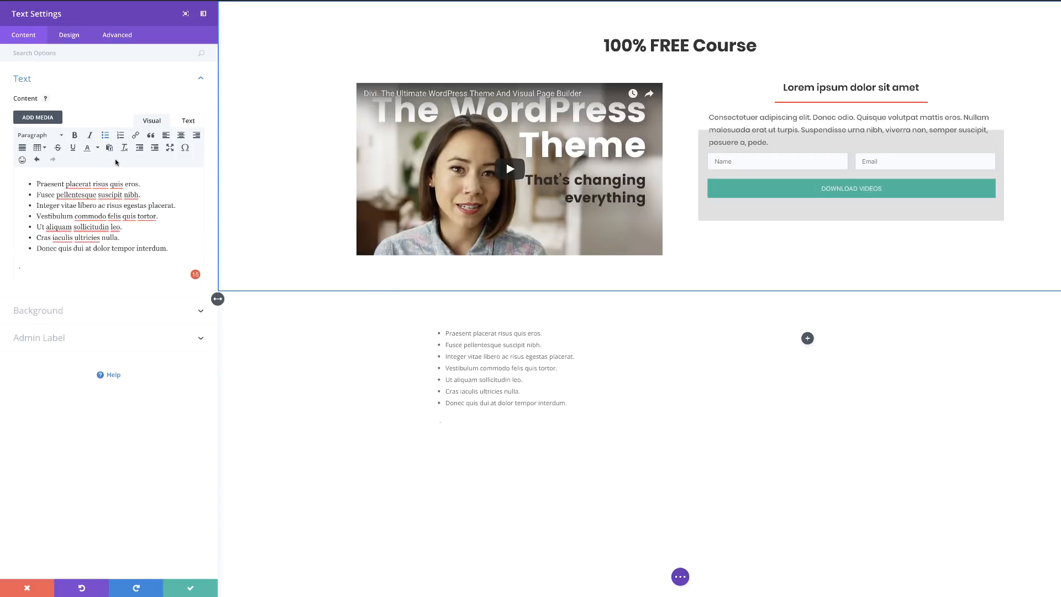
click(69, 34)
click(32, 82)
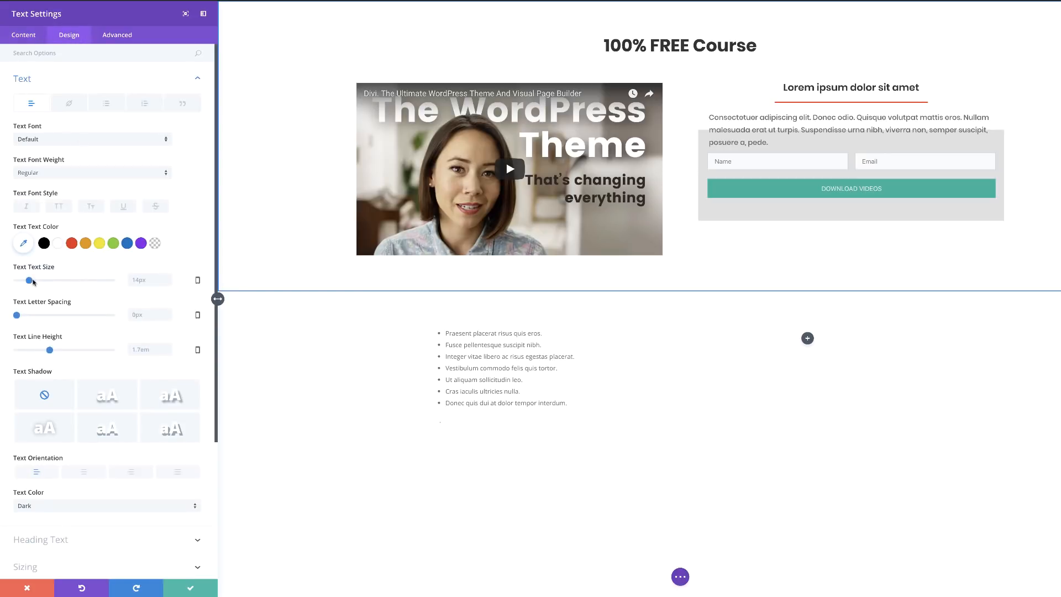
drag(30, 280, 41, 280)
drag(50, 350, 17, 350)
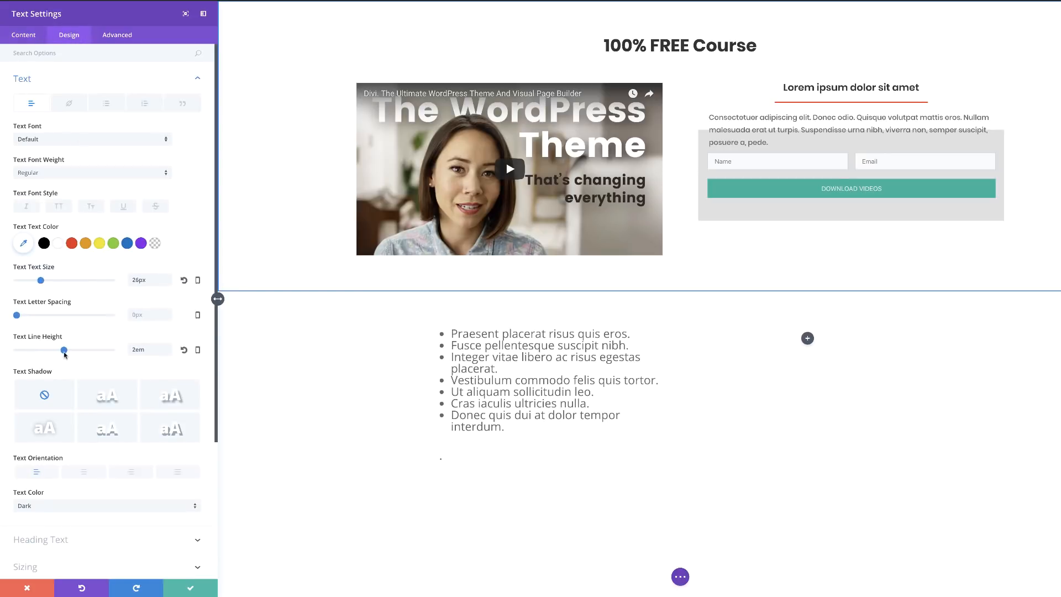
Style the unordered list in Poppins at 22px with 1.8em line height, and save.
click(108, 105)
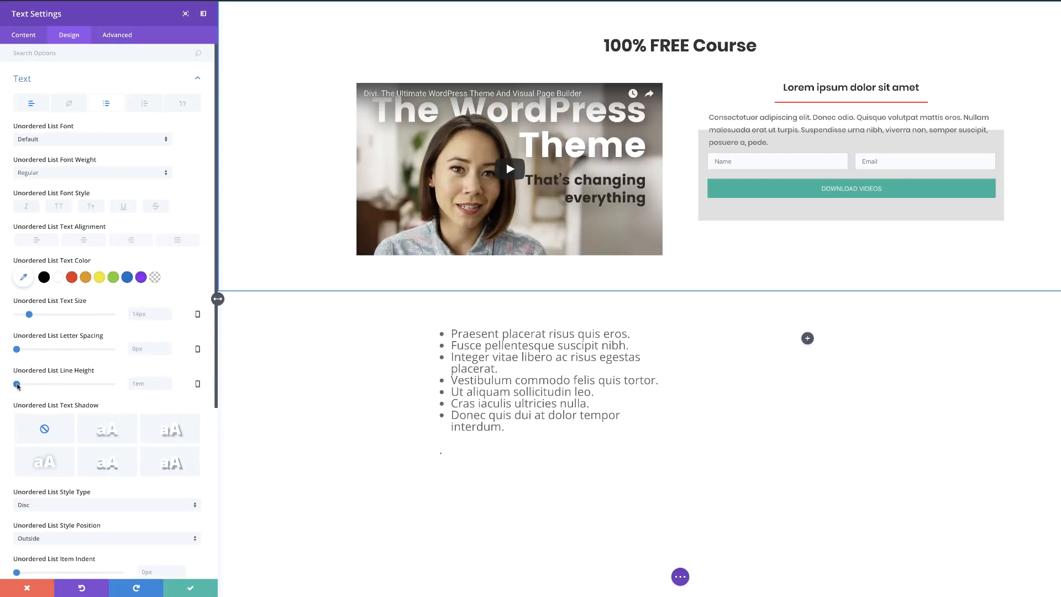
drag(17, 385, 42, 386)
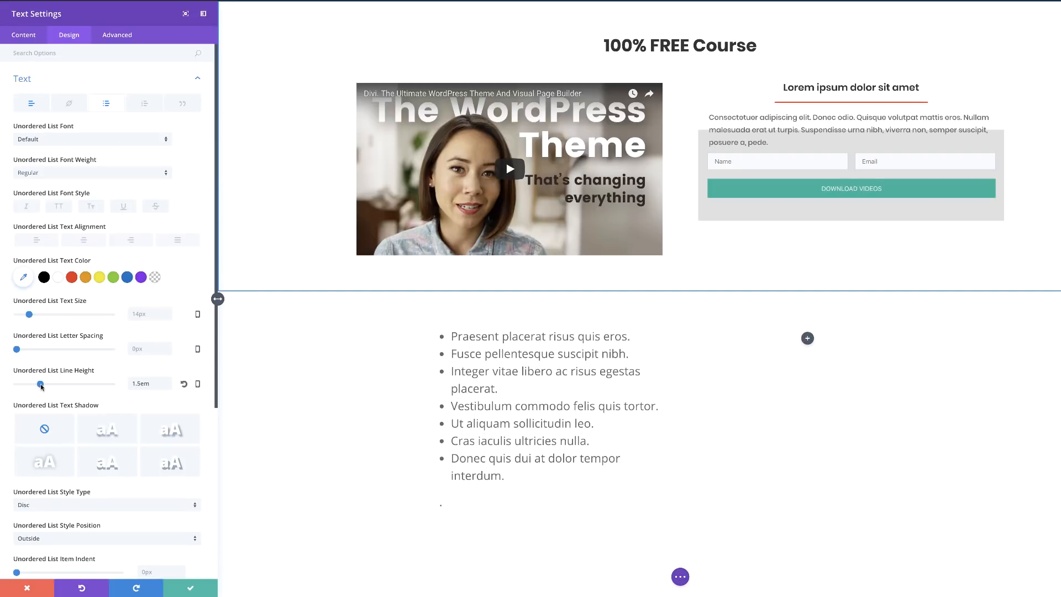
click(69, 138)
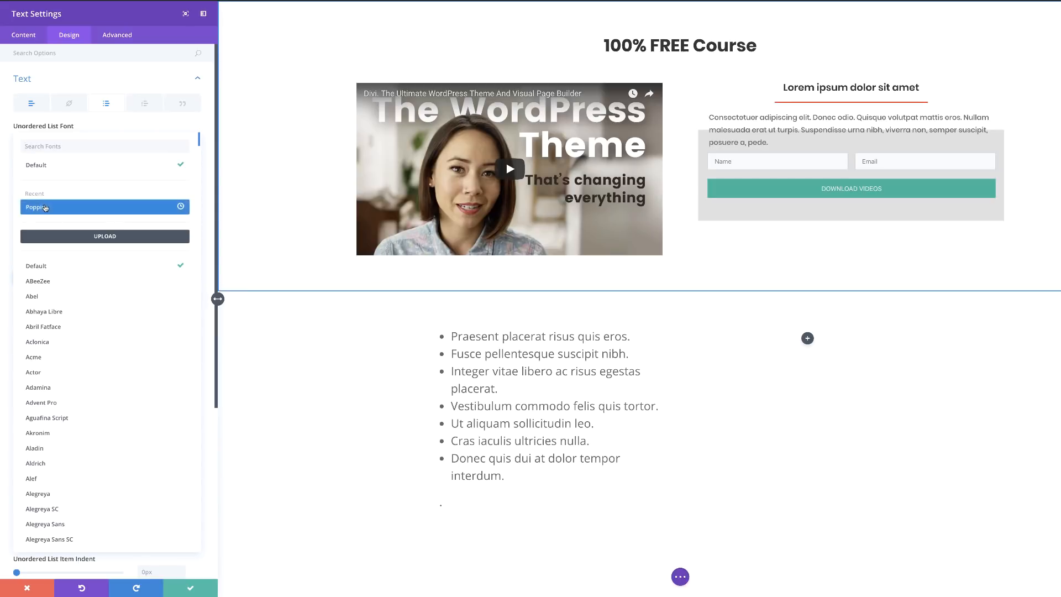
click(46, 207)
drag(30, 314, 36, 315)
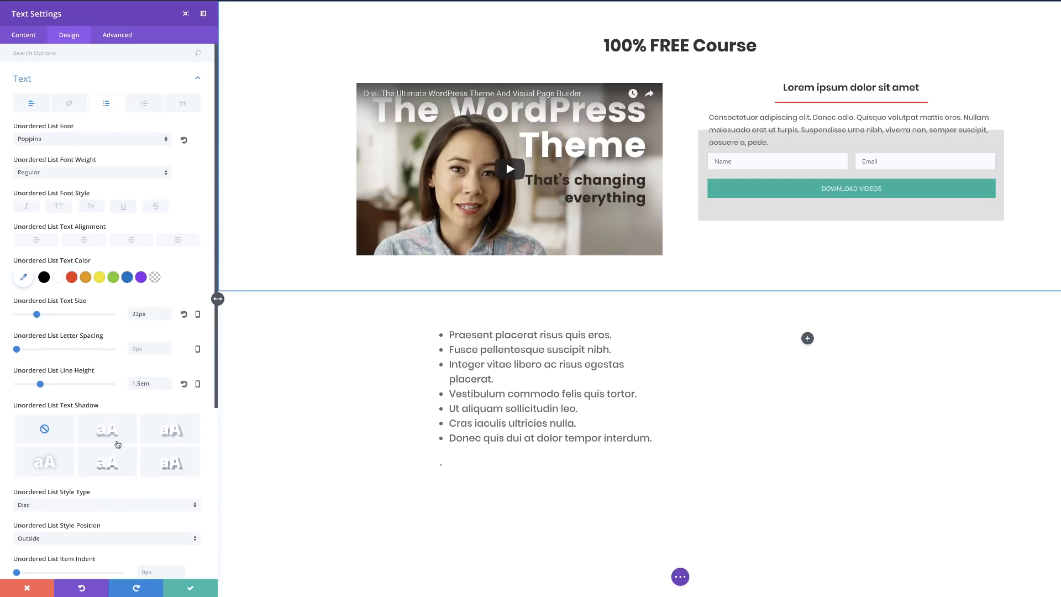
drag(43, 385, 56, 387)
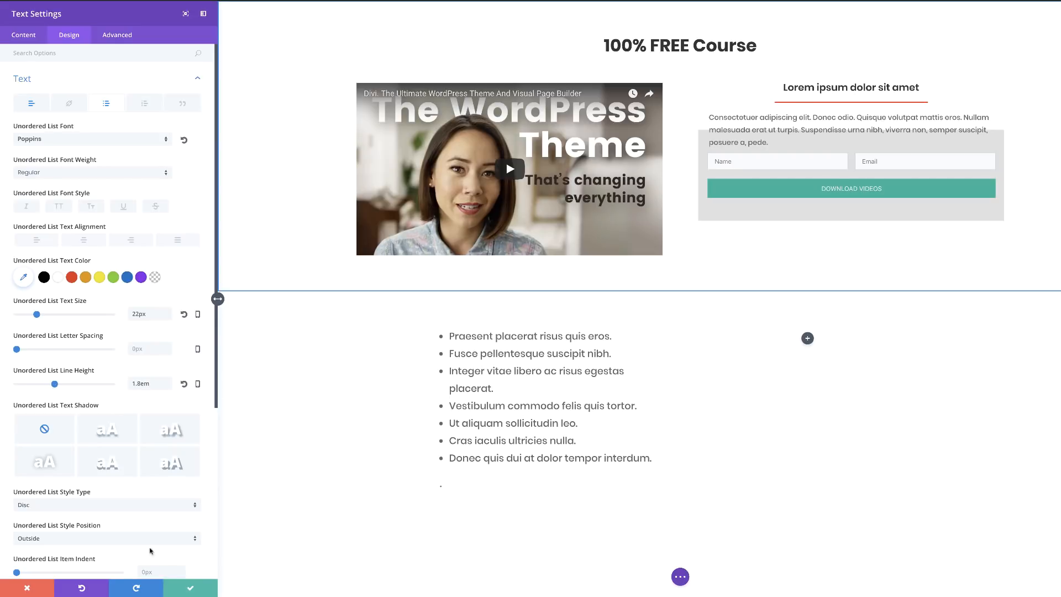
click(190, 588)
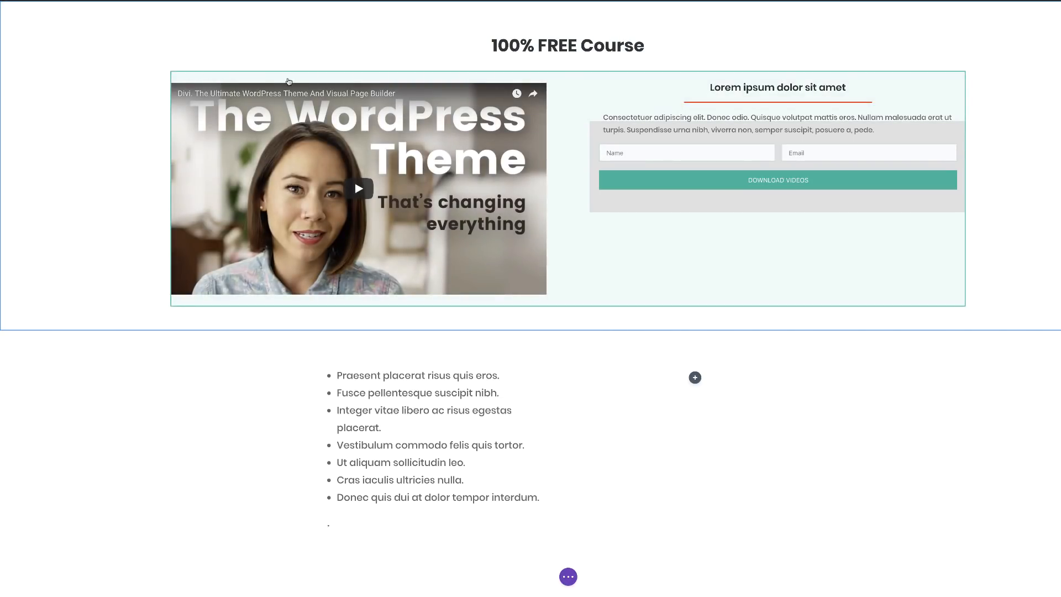
Set the video-and-form row to a 66% custom width.
mouse_move(288, 81)
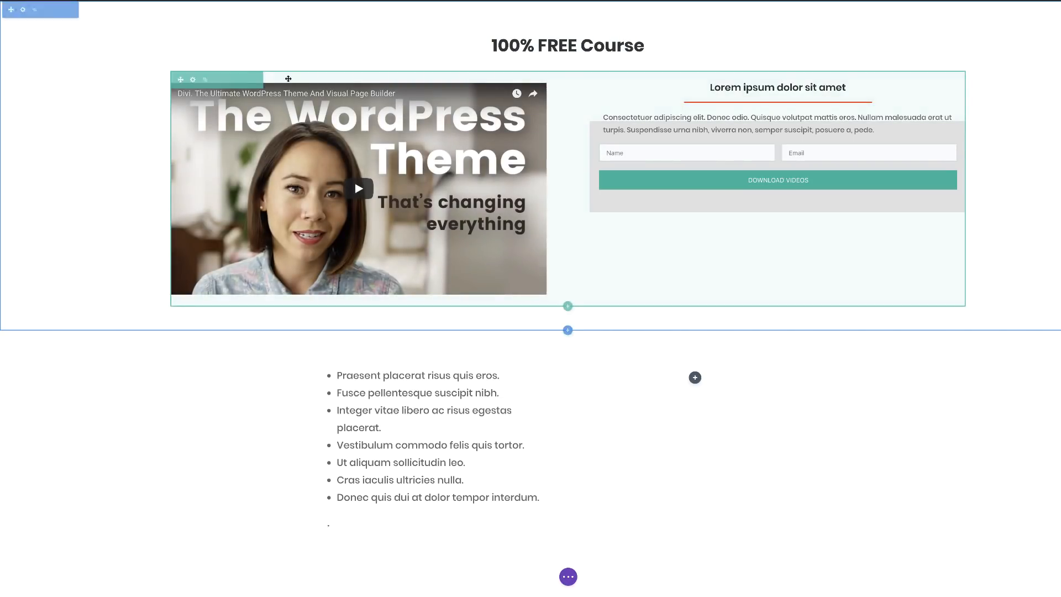
click(194, 83)
click(69, 35)
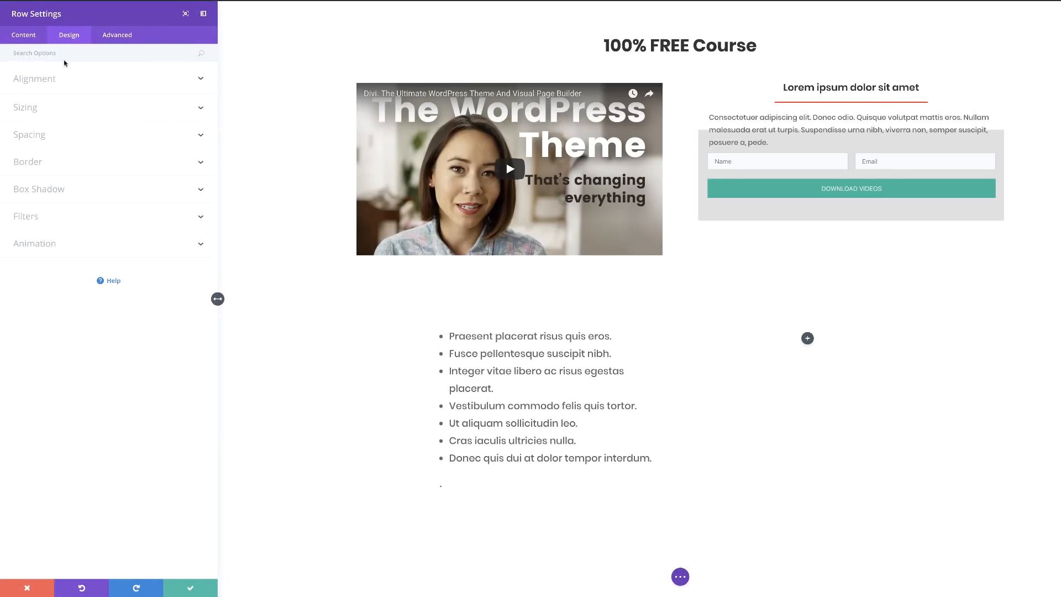
click(36, 110)
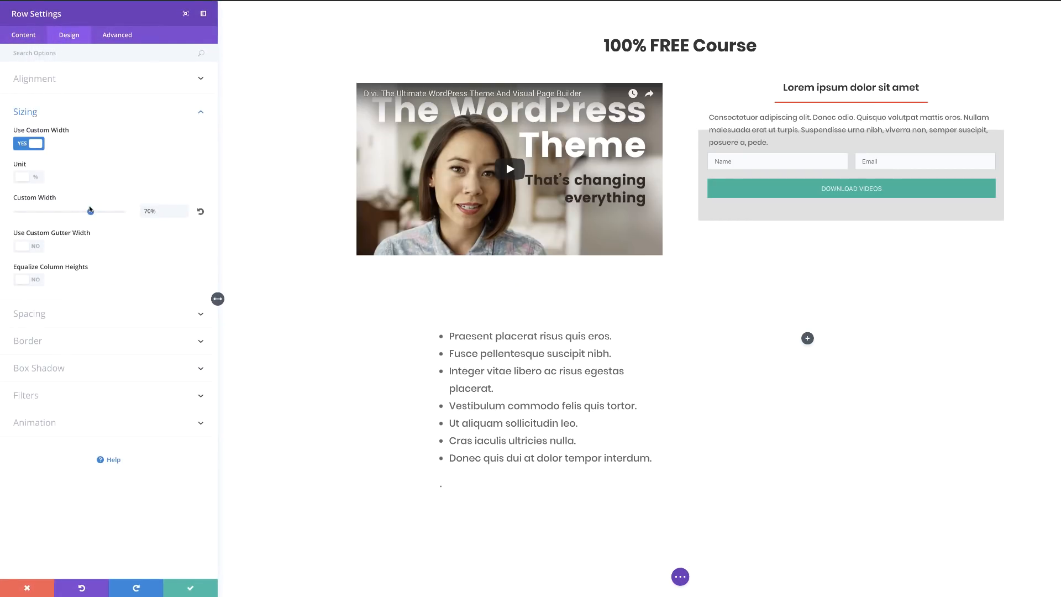
drag(89, 213, 87, 214)
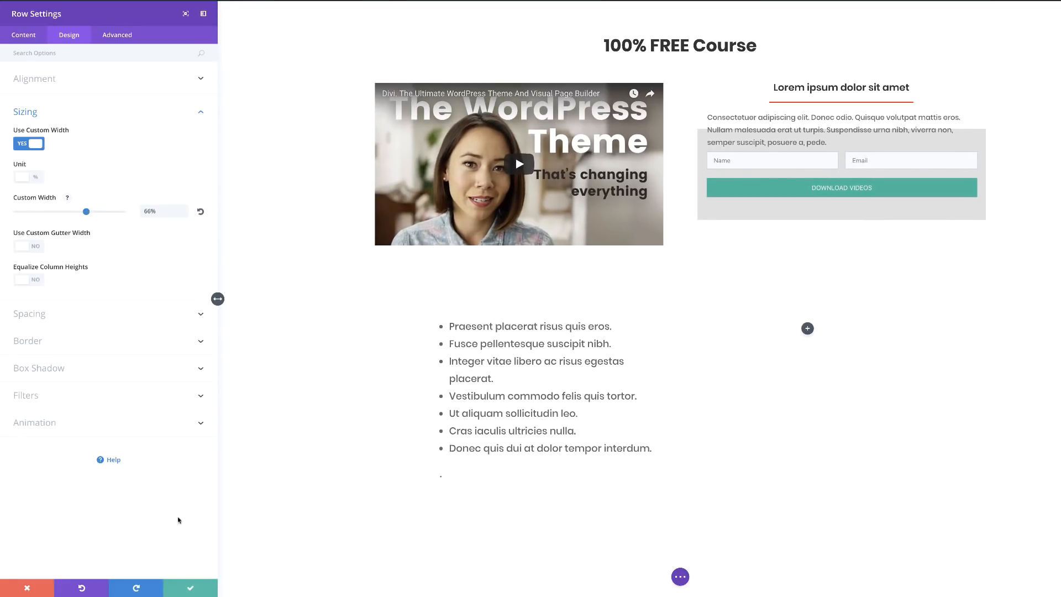
click(190, 587)
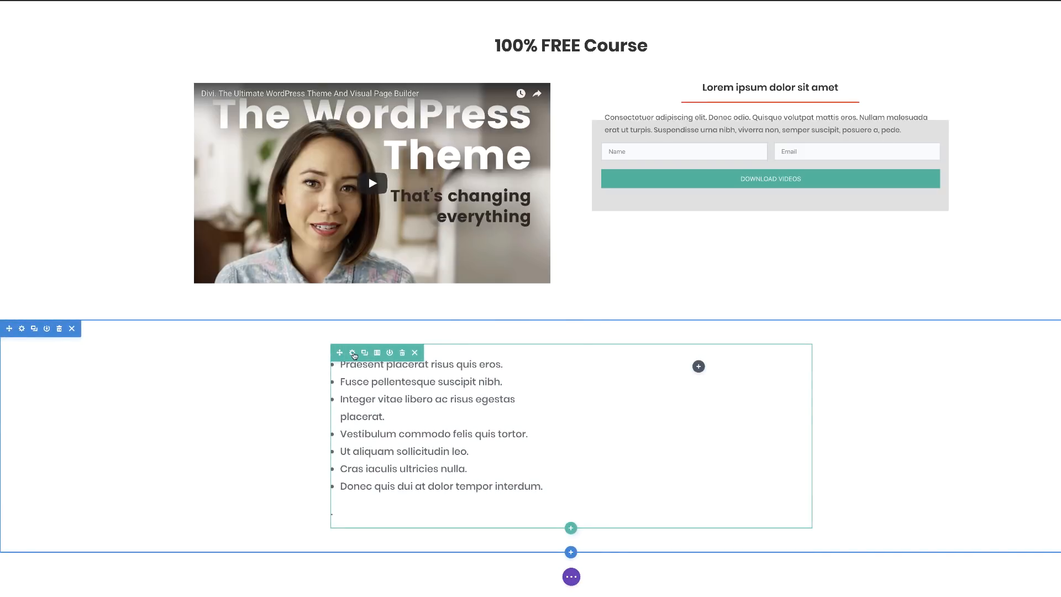
Give the bulleted-list row a custom width of 66% as well.
click(352, 353)
click(69, 34)
click(33, 112)
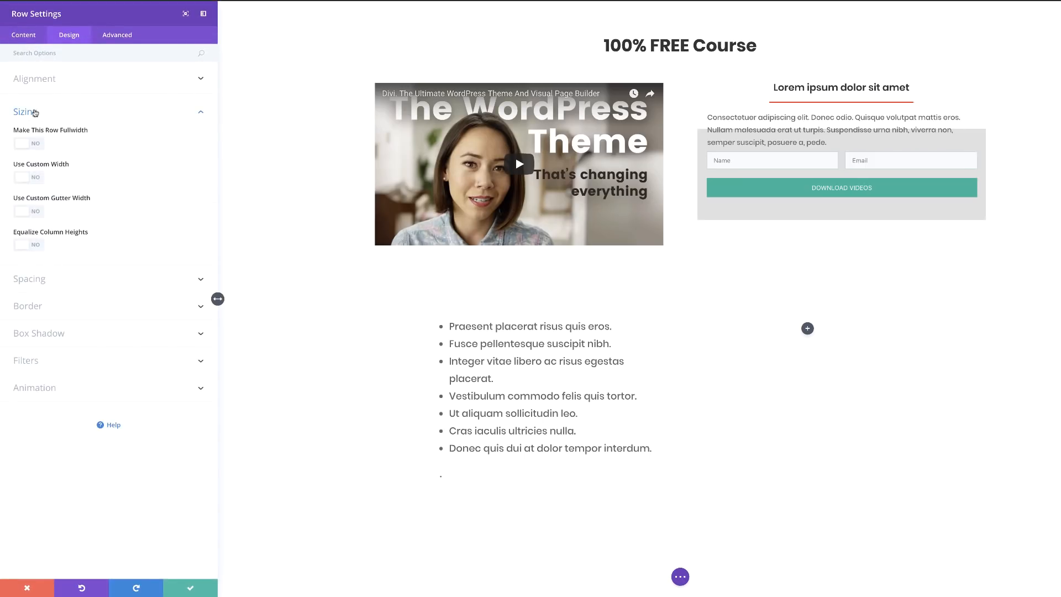
click(44, 177)
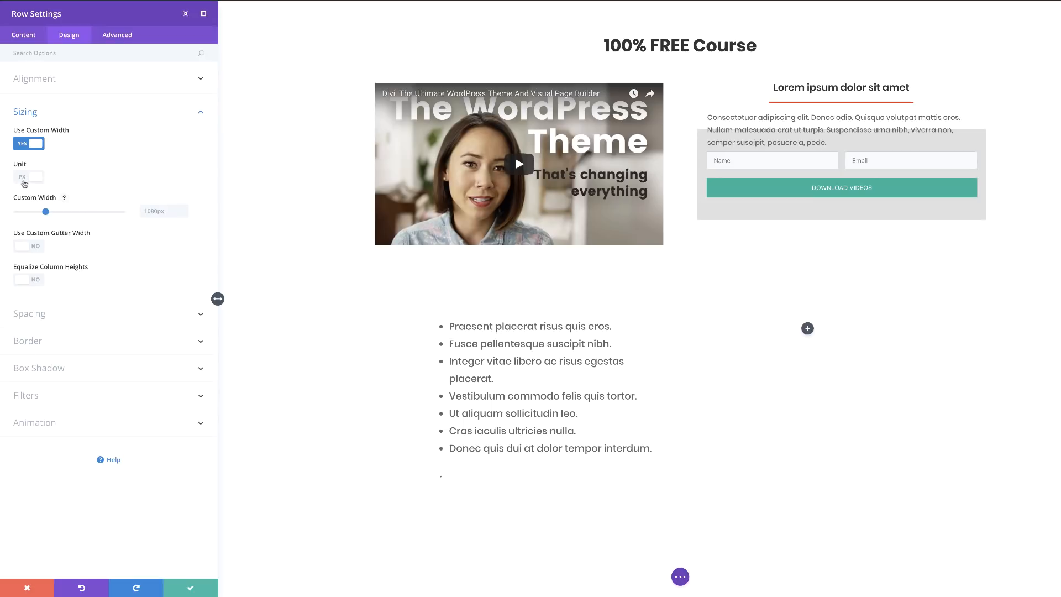
click(24, 177)
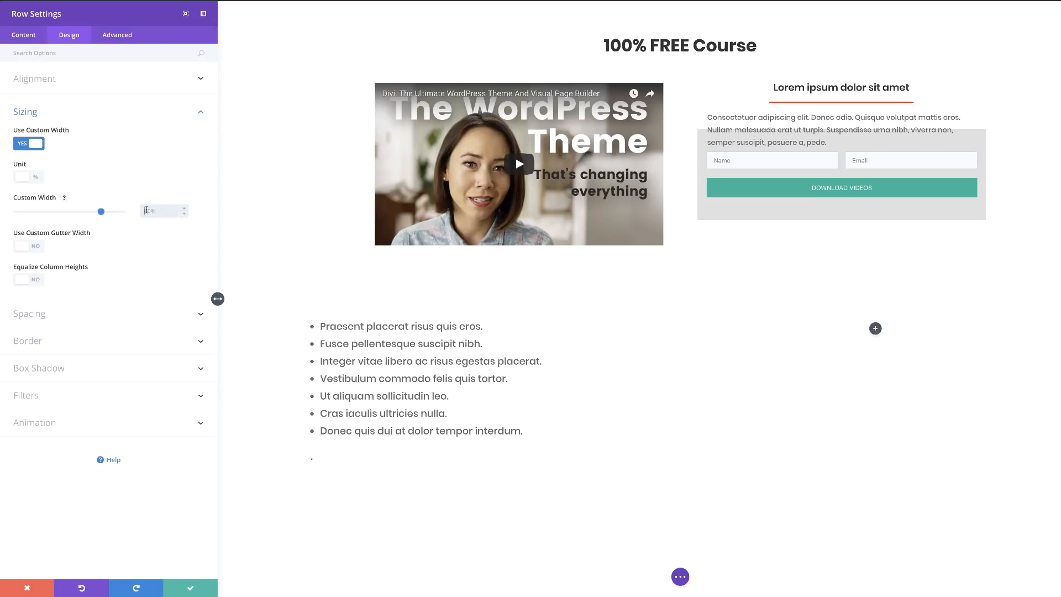
key(Return)
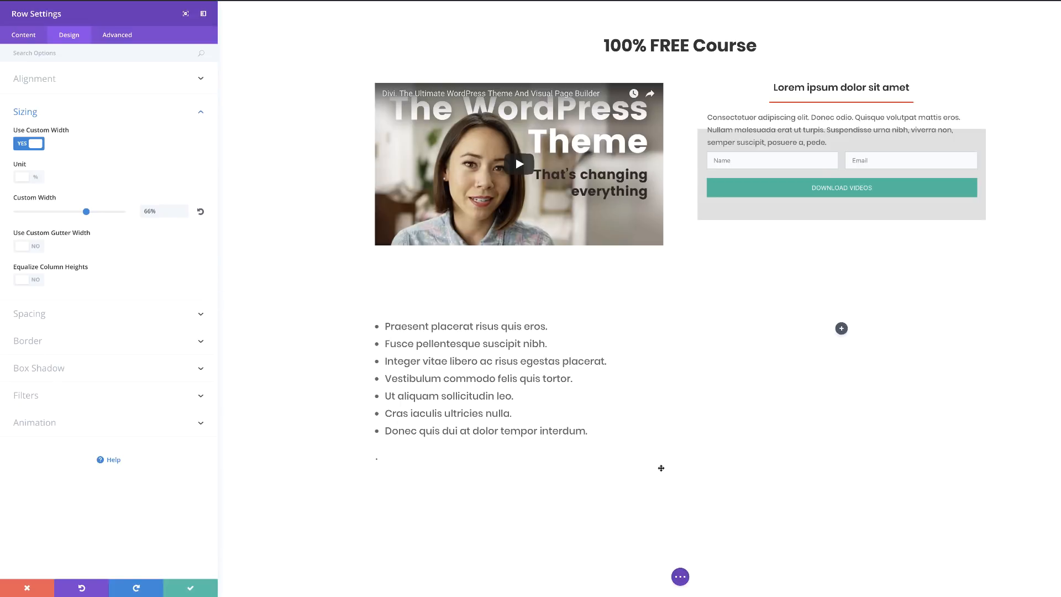
click(190, 587)
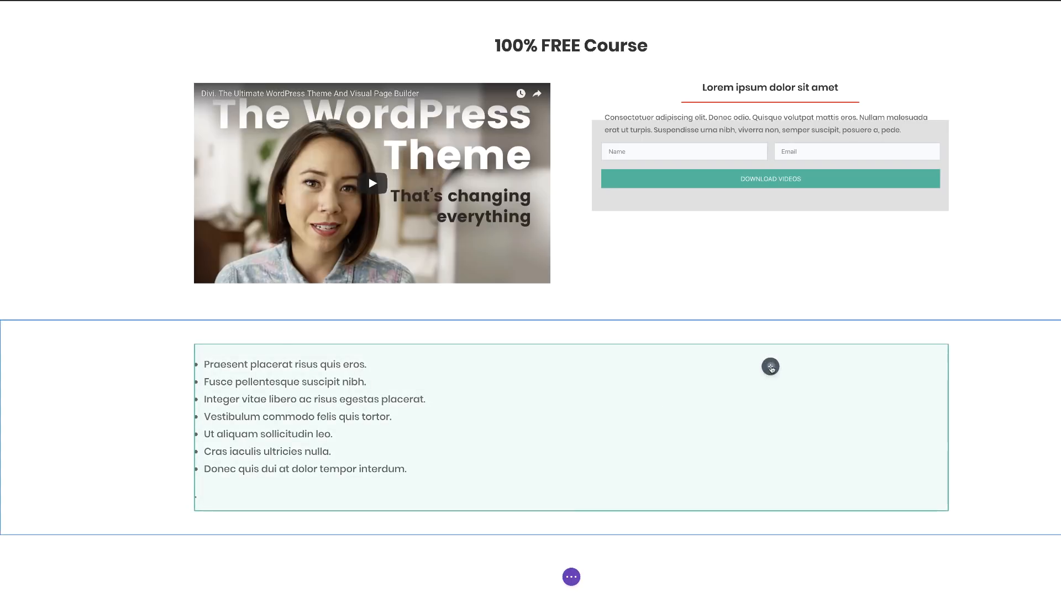
Add an Image module to the right column using the office desk photo from the Media Library.
click(771, 366)
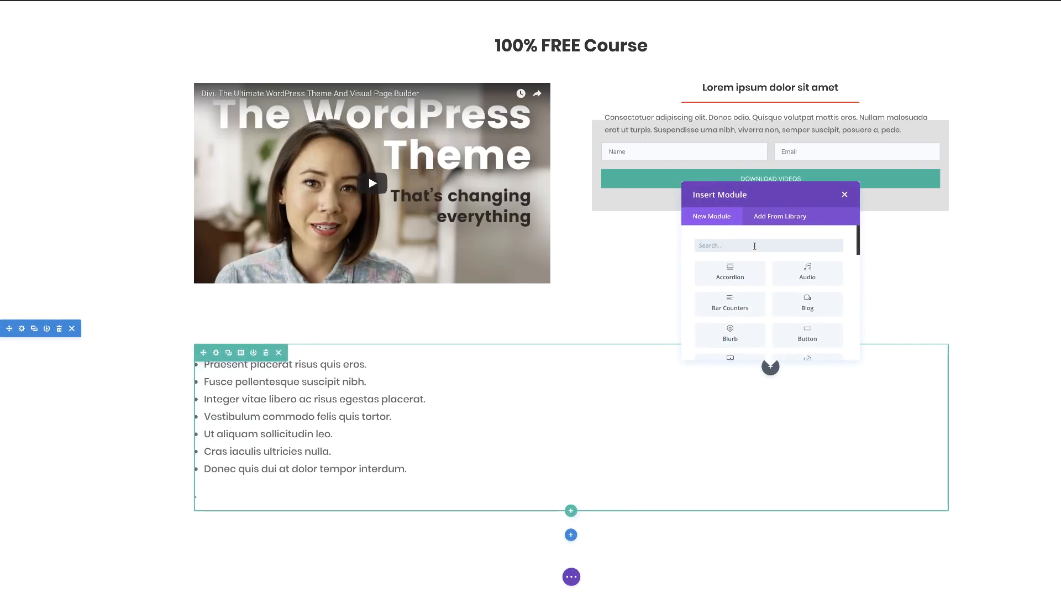
text(image)
click(808, 277)
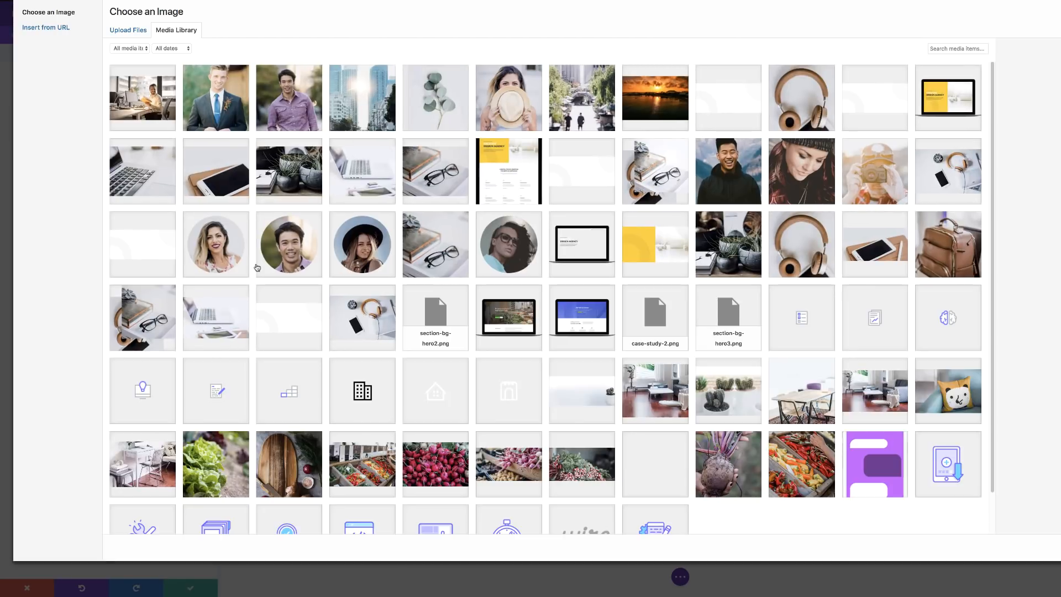
click(161, 108)
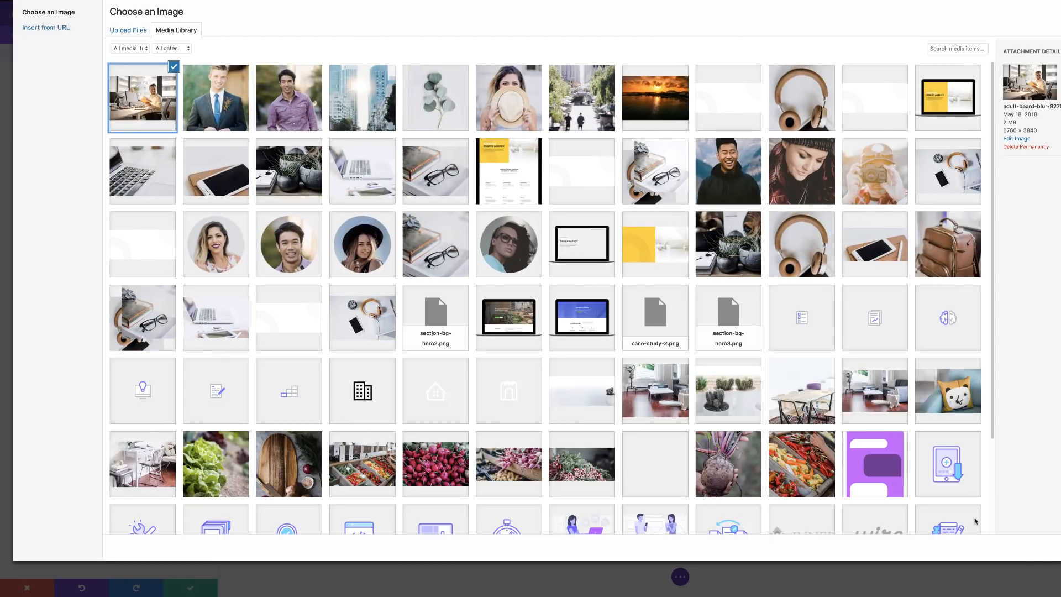
click(1058, 548)
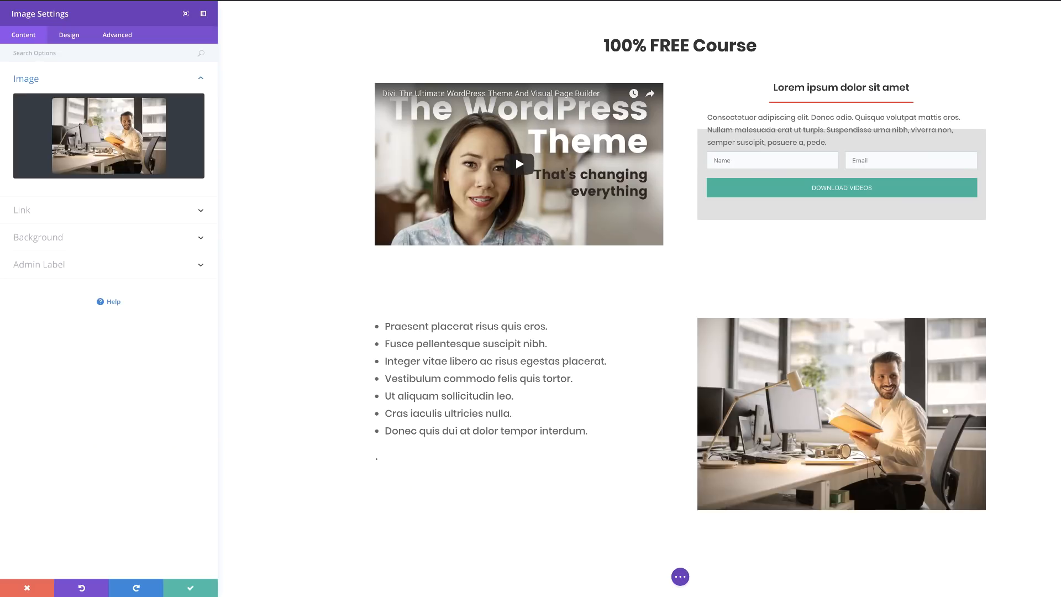
click(190, 588)
scroll(118, 347, down, 1)
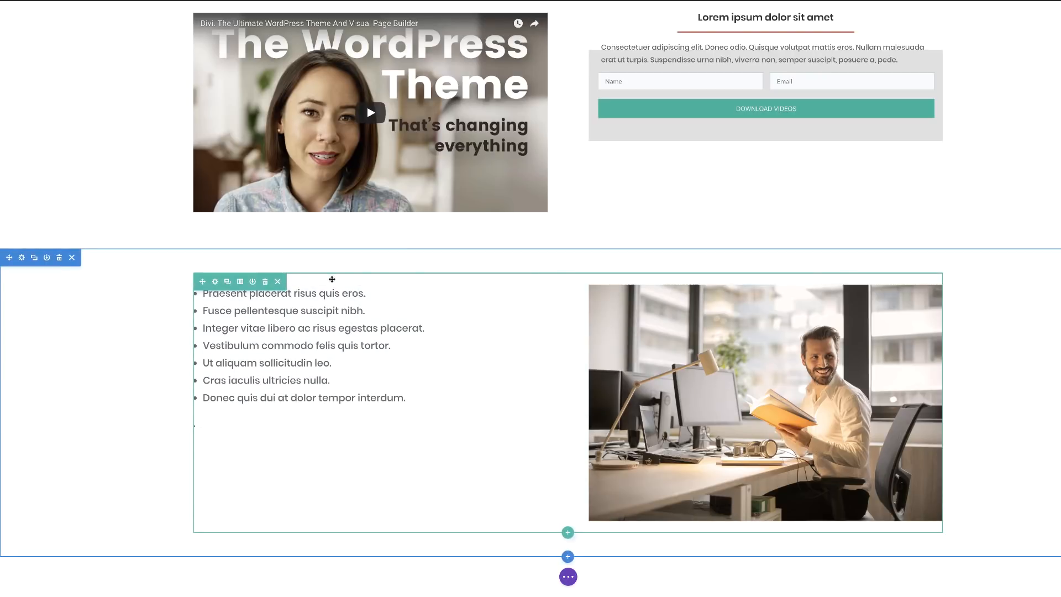
Give the bullet-and-photo row a 2px half-transparent grey border.
click(216, 286)
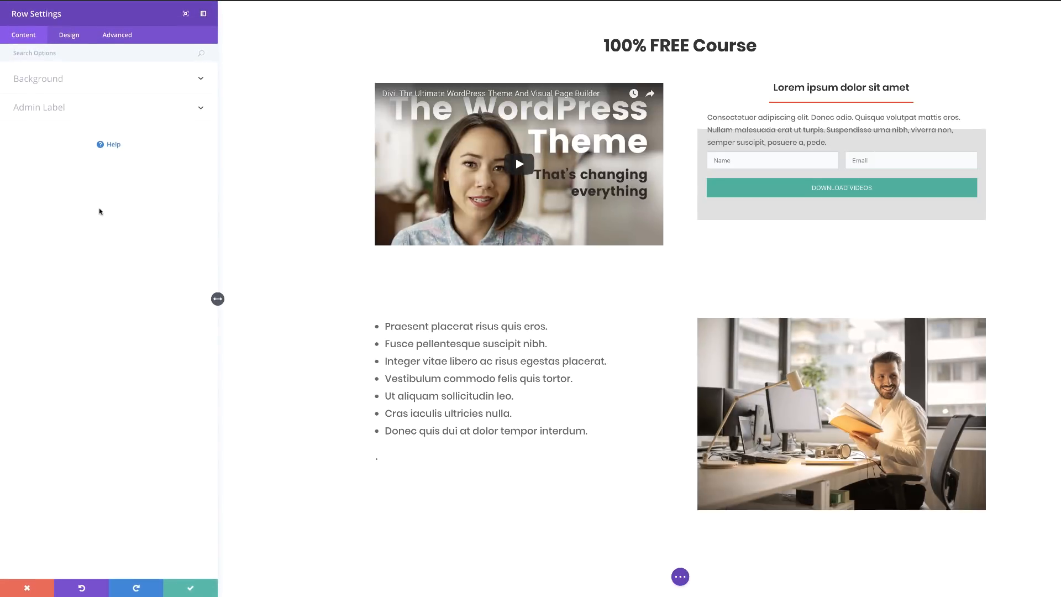
click(77, 35)
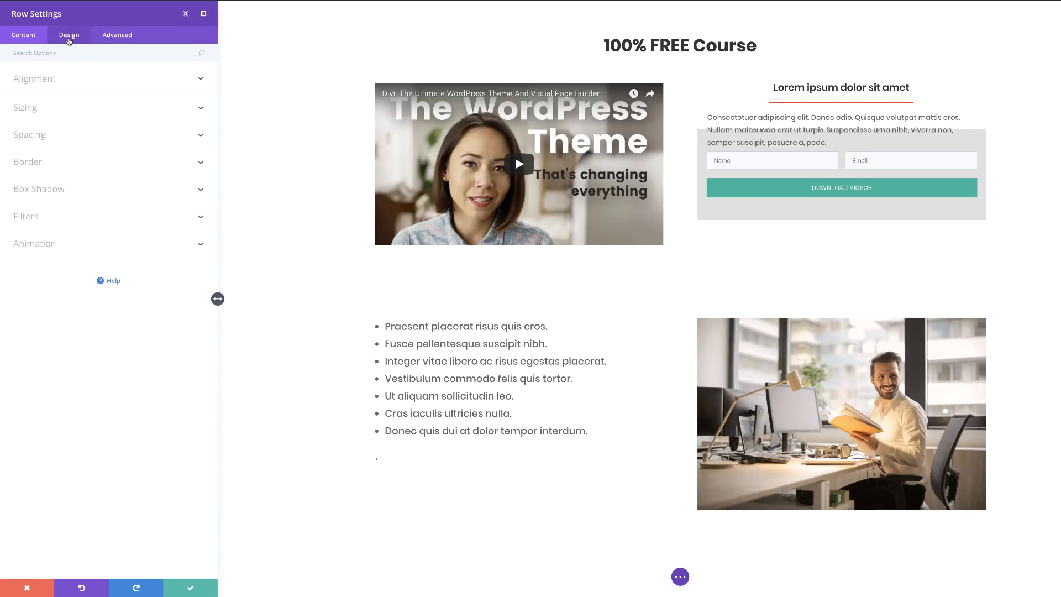
click(36, 145)
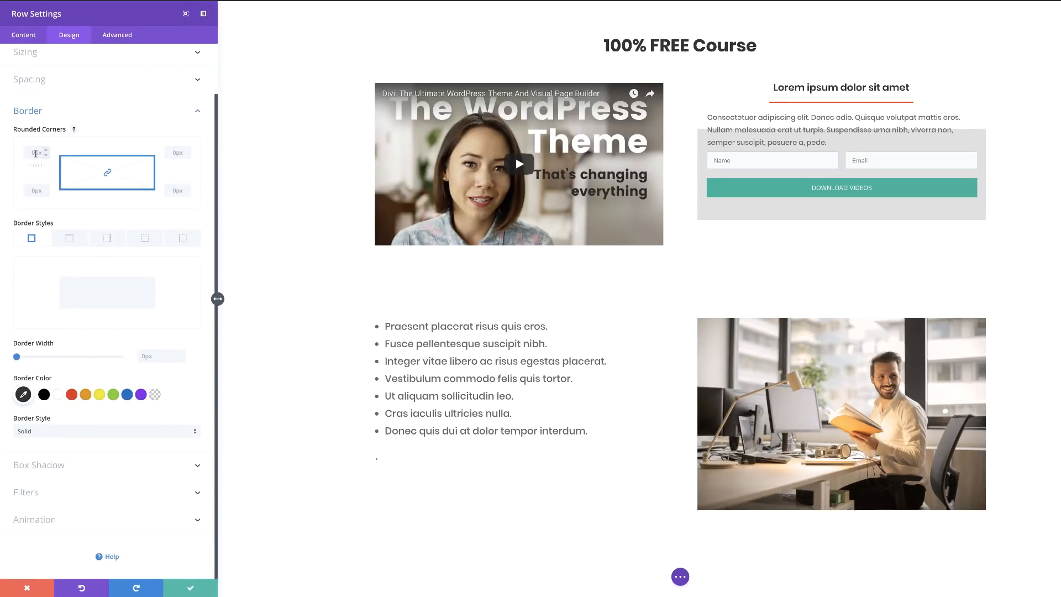
click(19, 356)
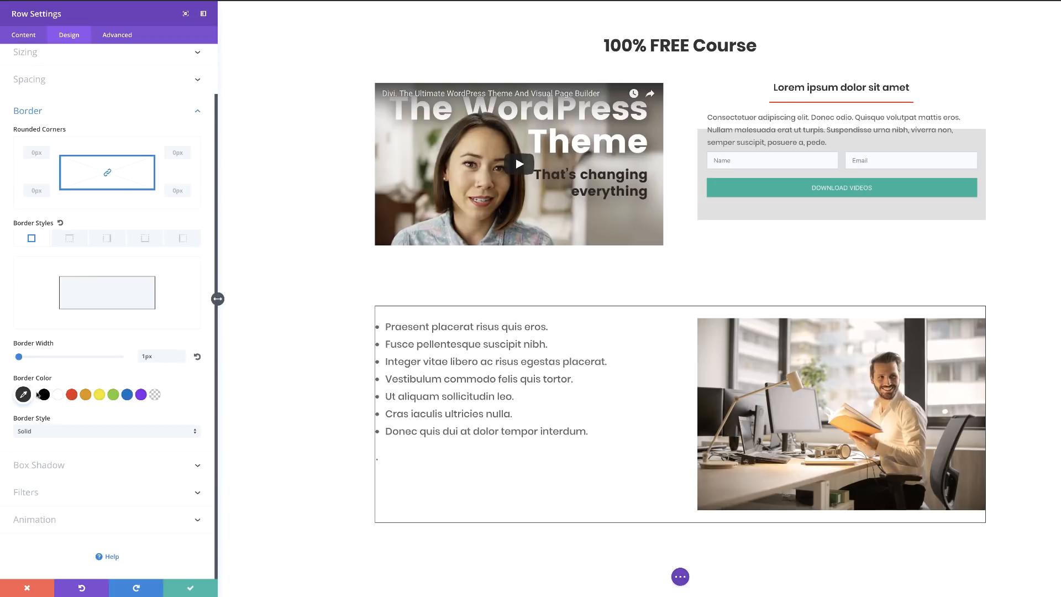
click(24, 395)
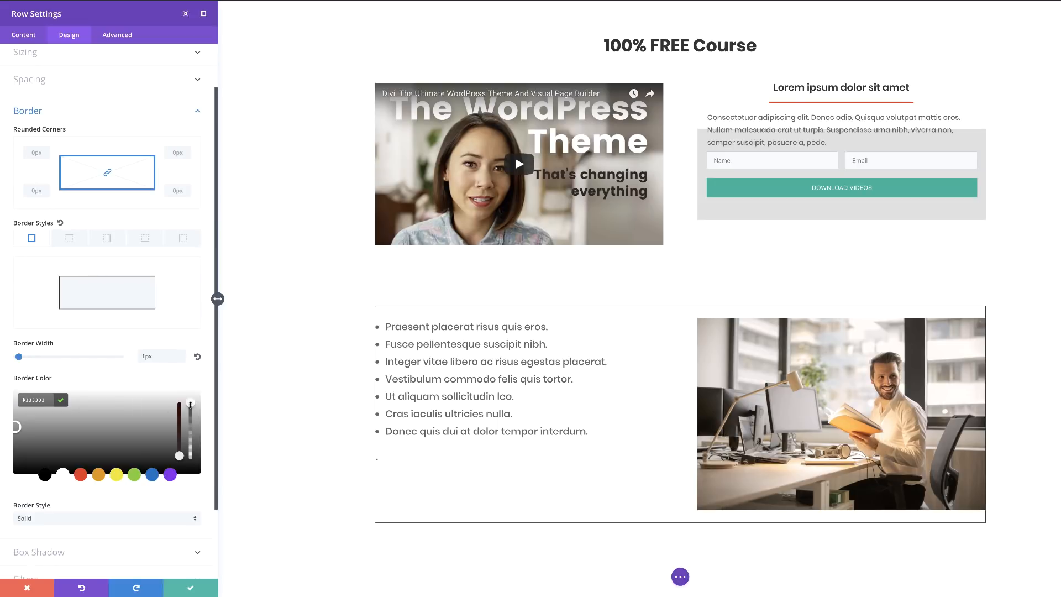
drag(192, 411, 193, 438)
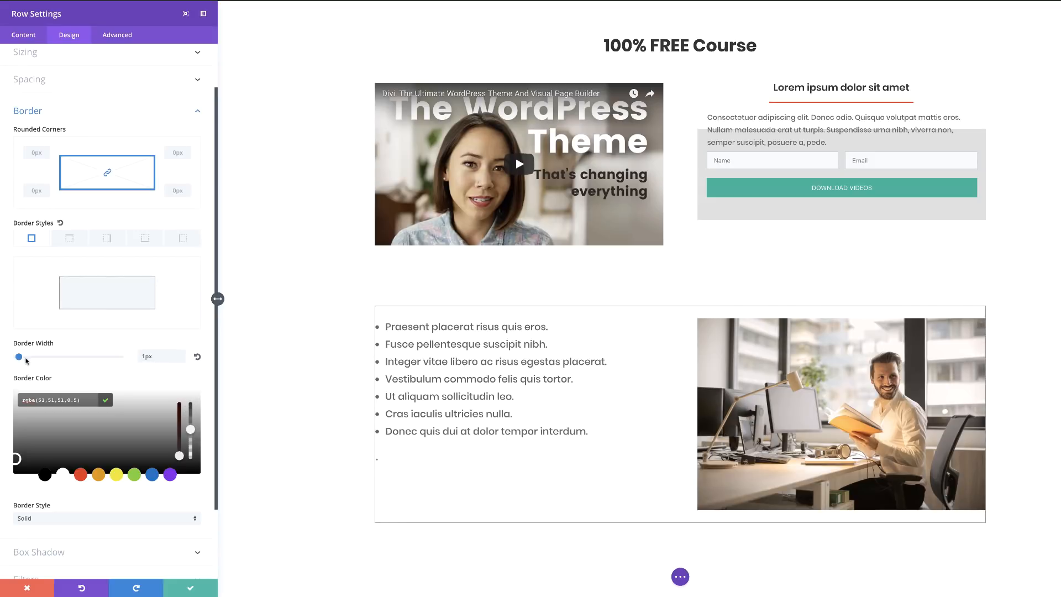
drag(18, 357, 21, 357)
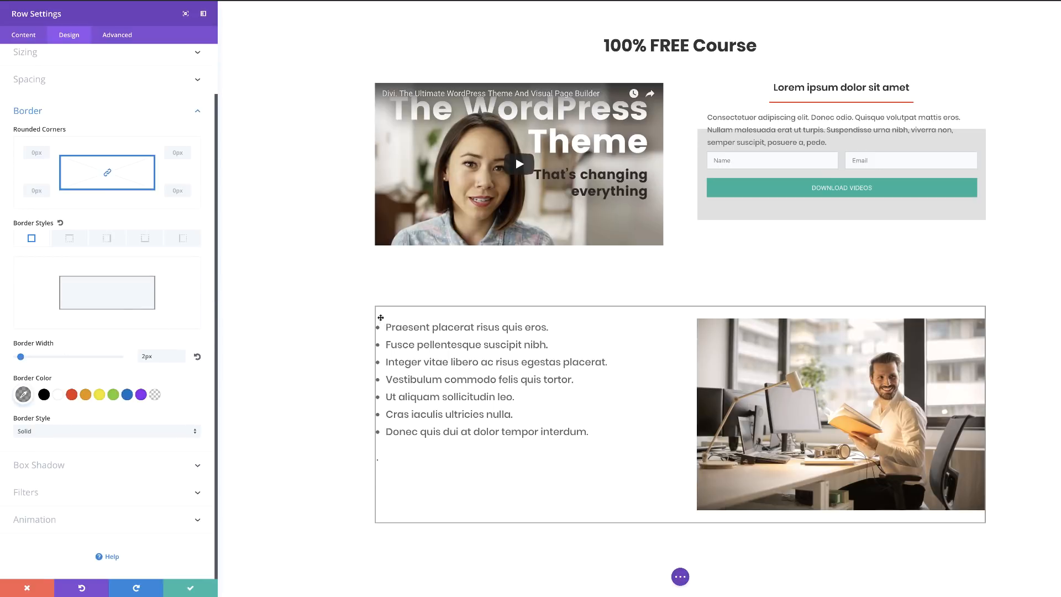
Set the row's custom padding to 46px on all four sides and save.
click(41, 81)
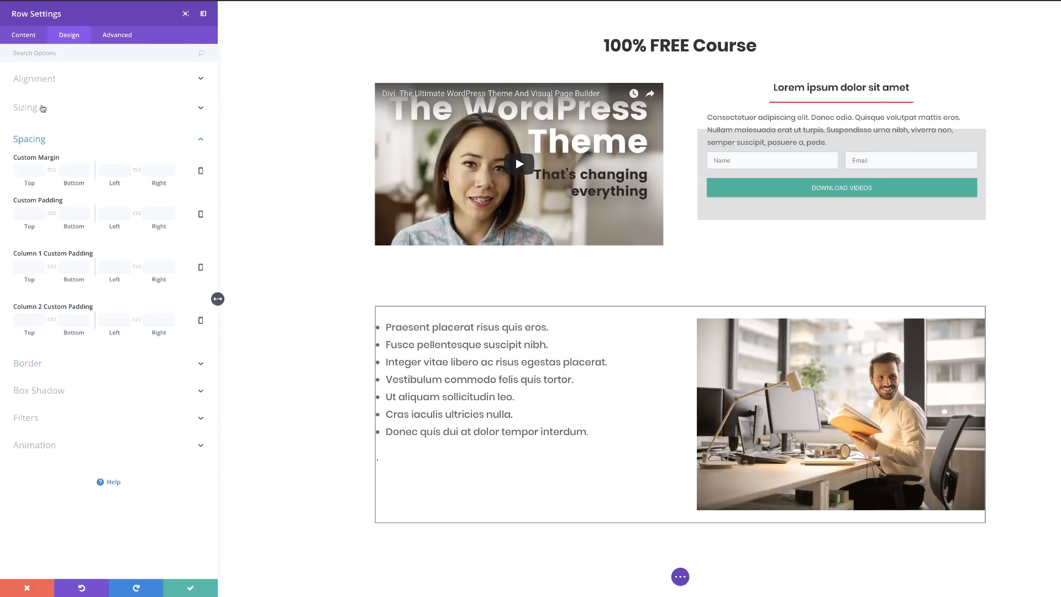
drag(26, 226, 37, 228)
click(50, 216)
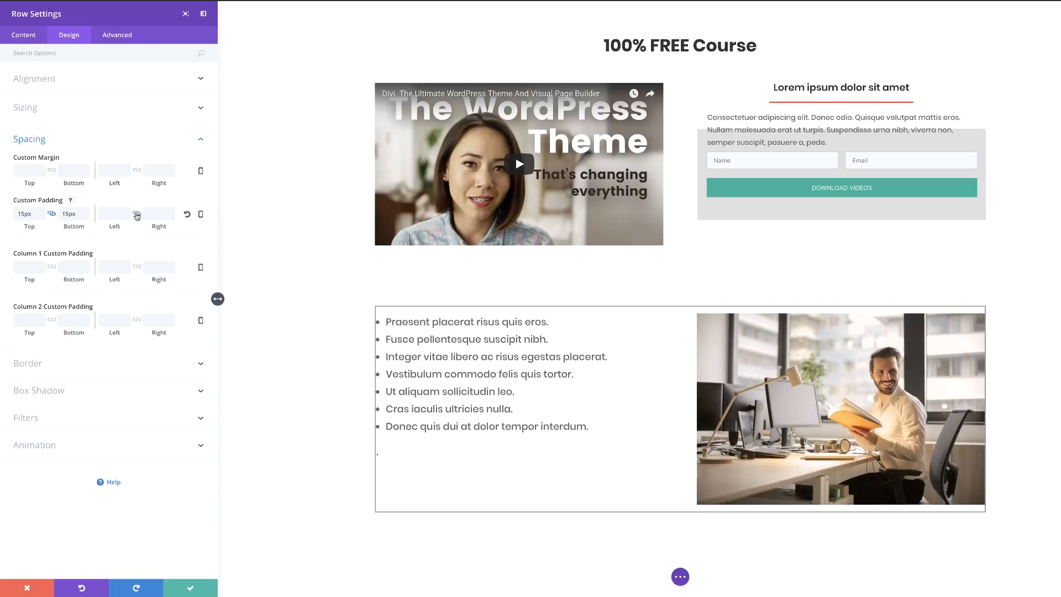
click(137, 214)
drag(115, 227, 119, 227)
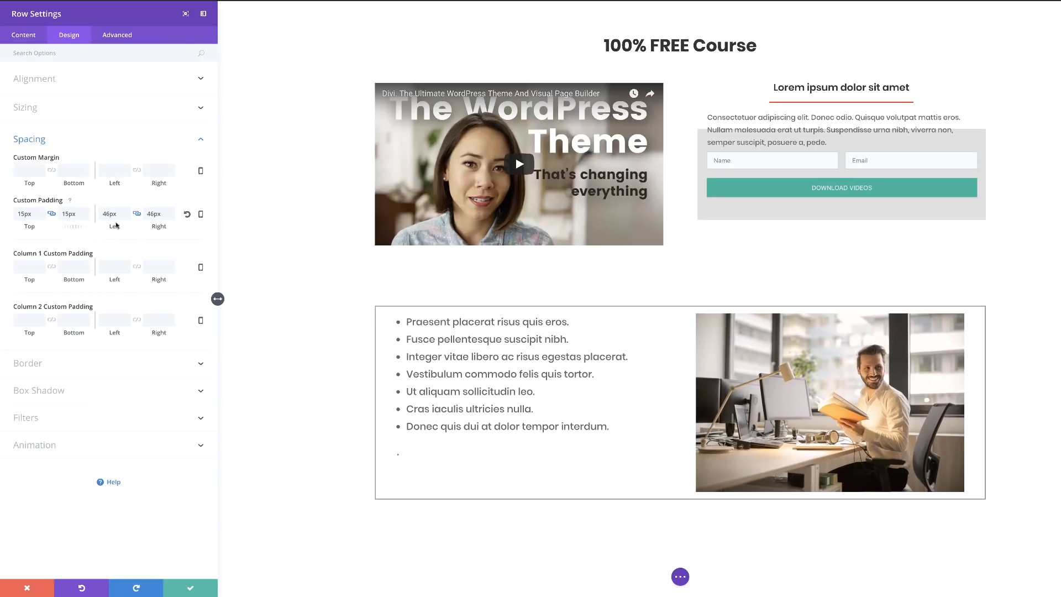
double_click(27, 213)
text(46px)
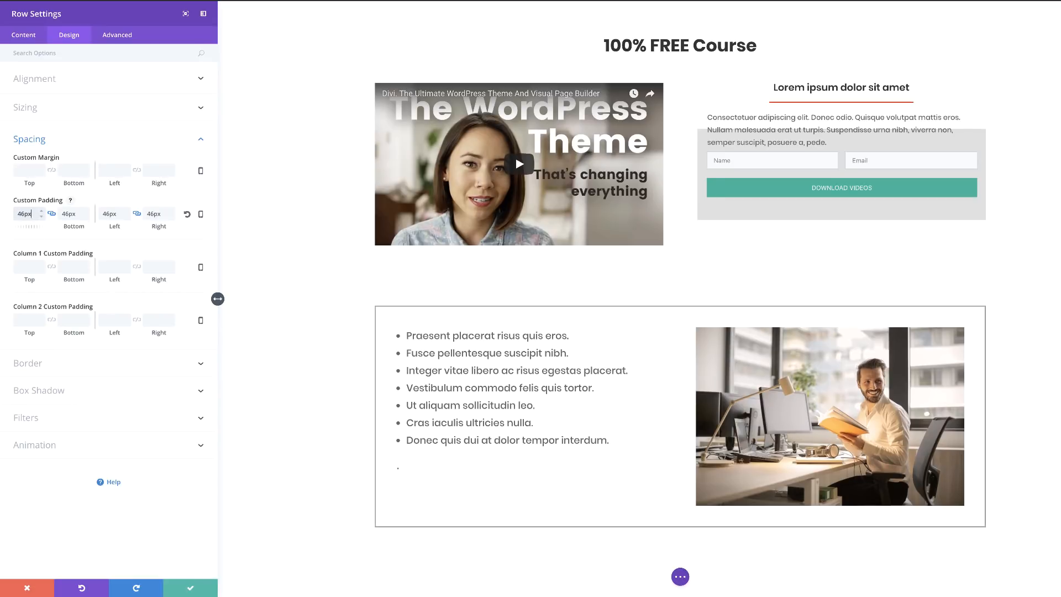
click(190, 585)
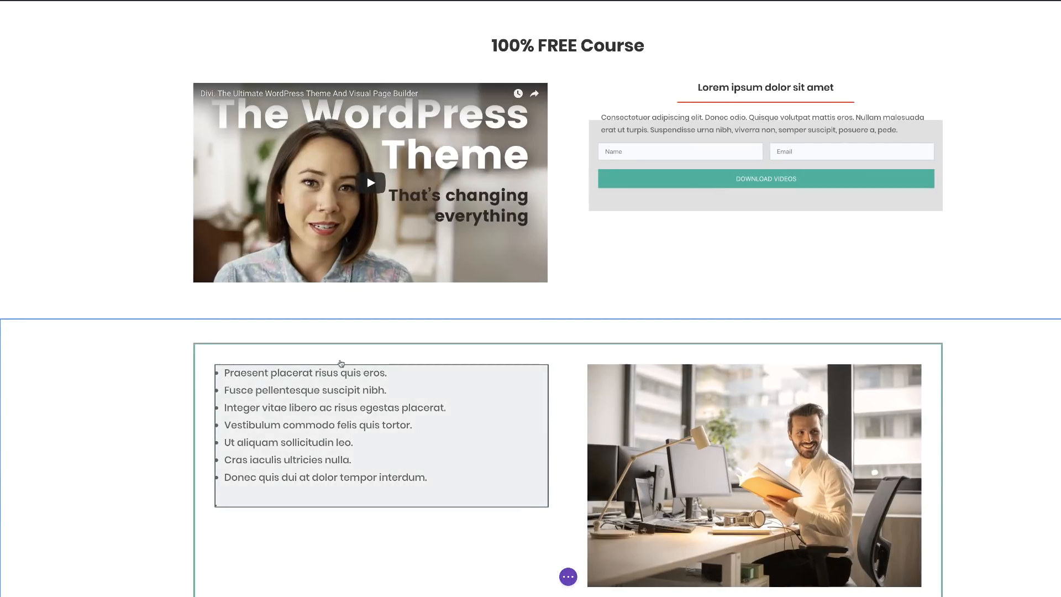
Add a Text module with a heading styled in Poppins Bold.
scroll(338, 403, down, 1)
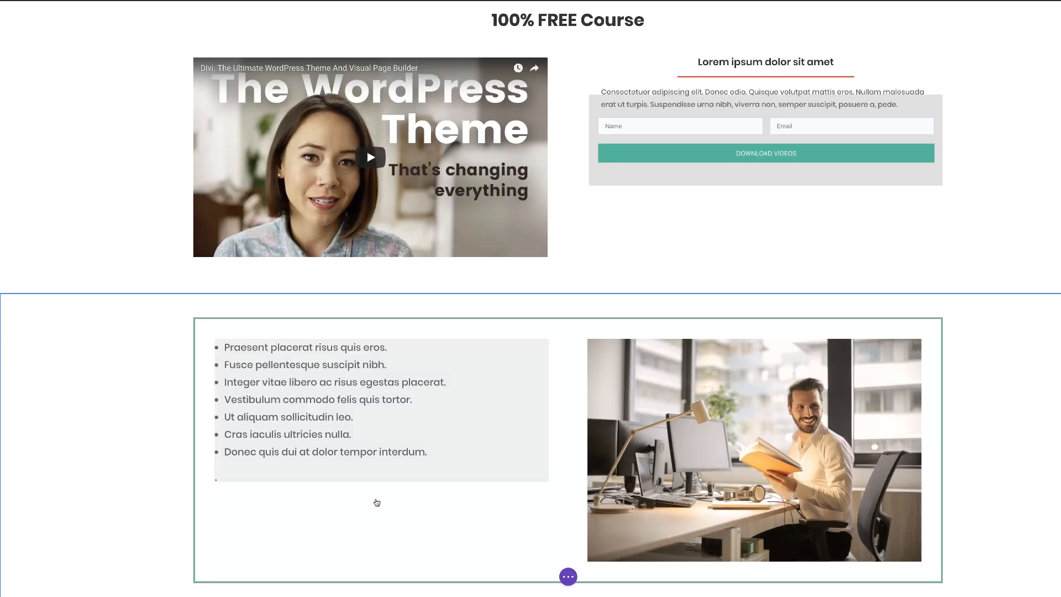
click(381, 466)
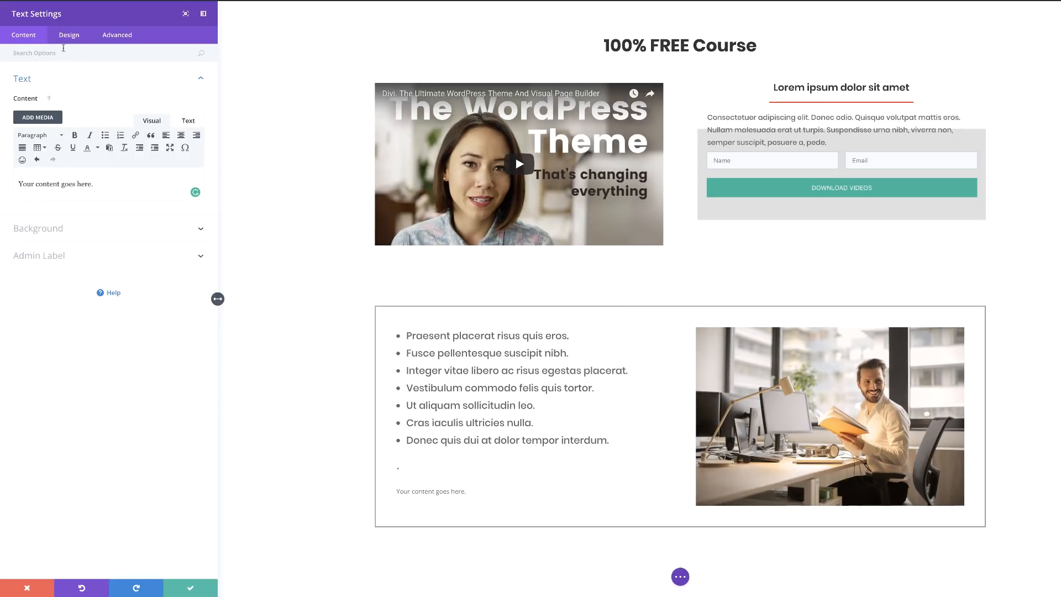
drag(103, 189, 14, 183)
click(74, 39)
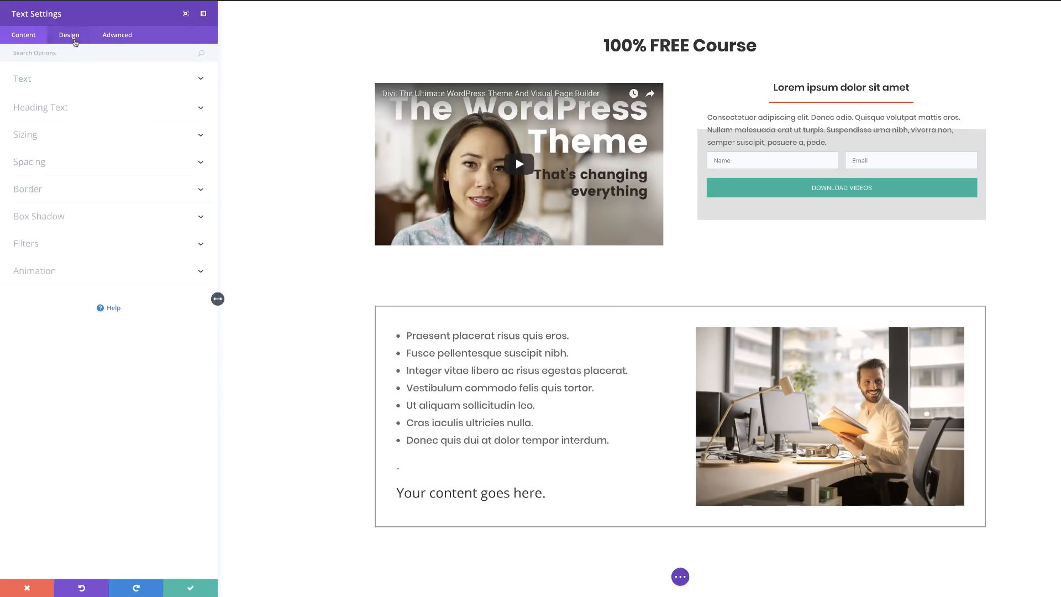
click(40, 107)
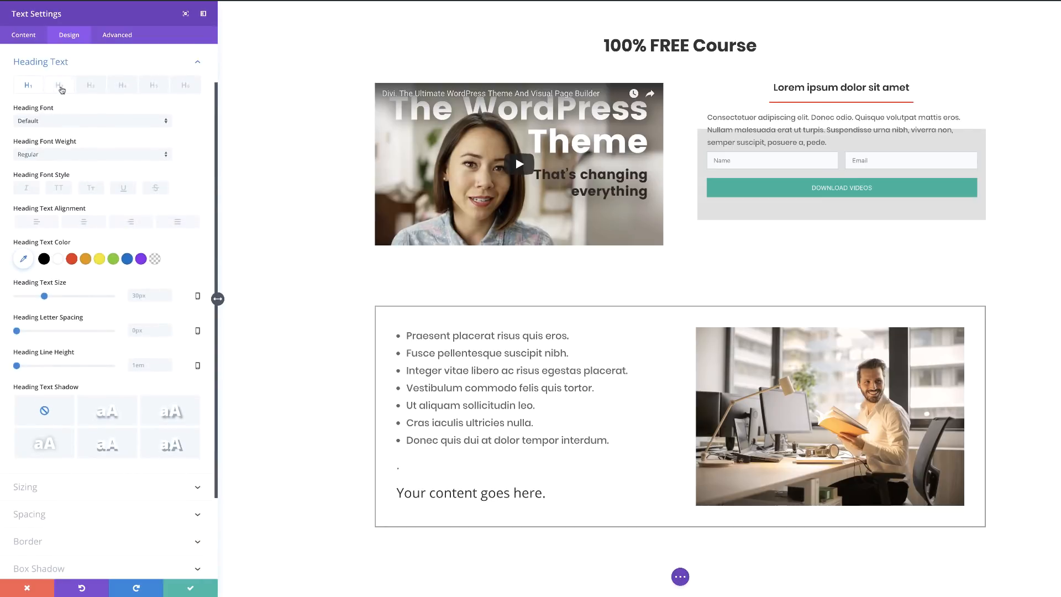
click(40, 122)
click(54, 190)
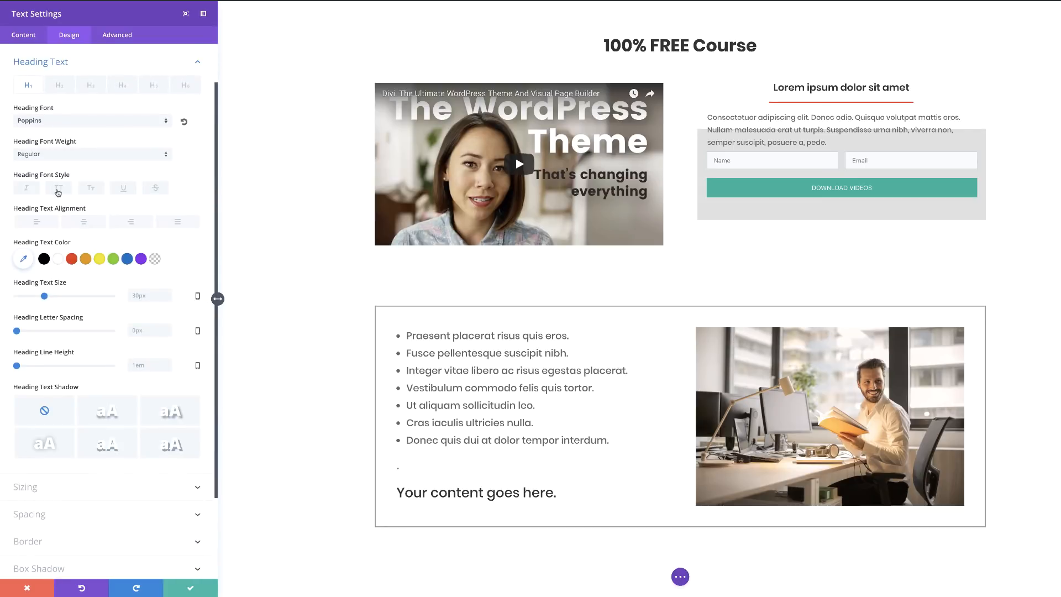
click(89, 155)
click(55, 315)
click(191, 587)
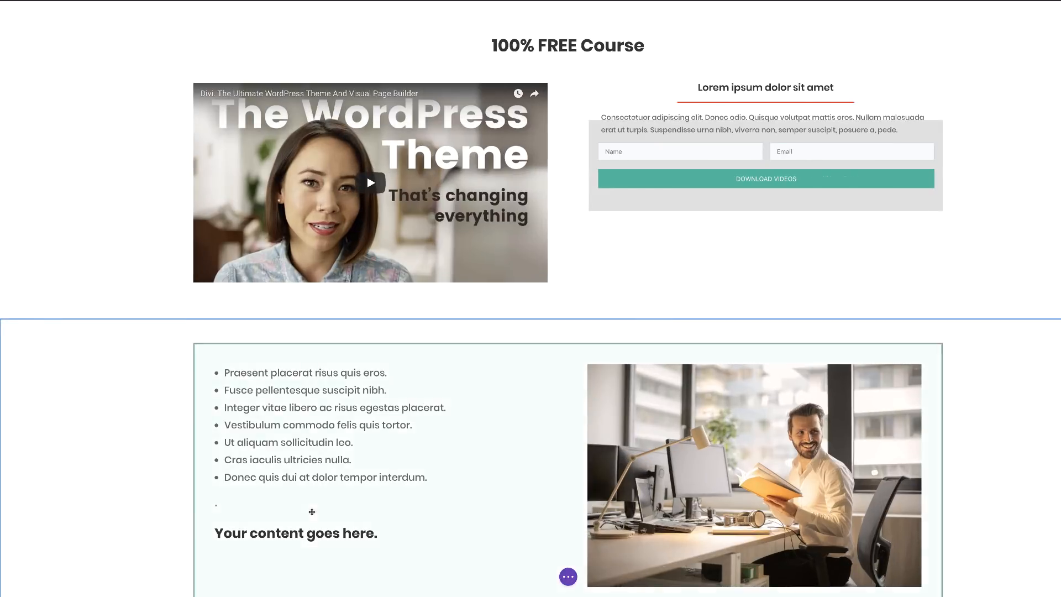
Move the heading above the bullet list and give it a 10px bottom margin.
drag(232, 535, 246, 374)
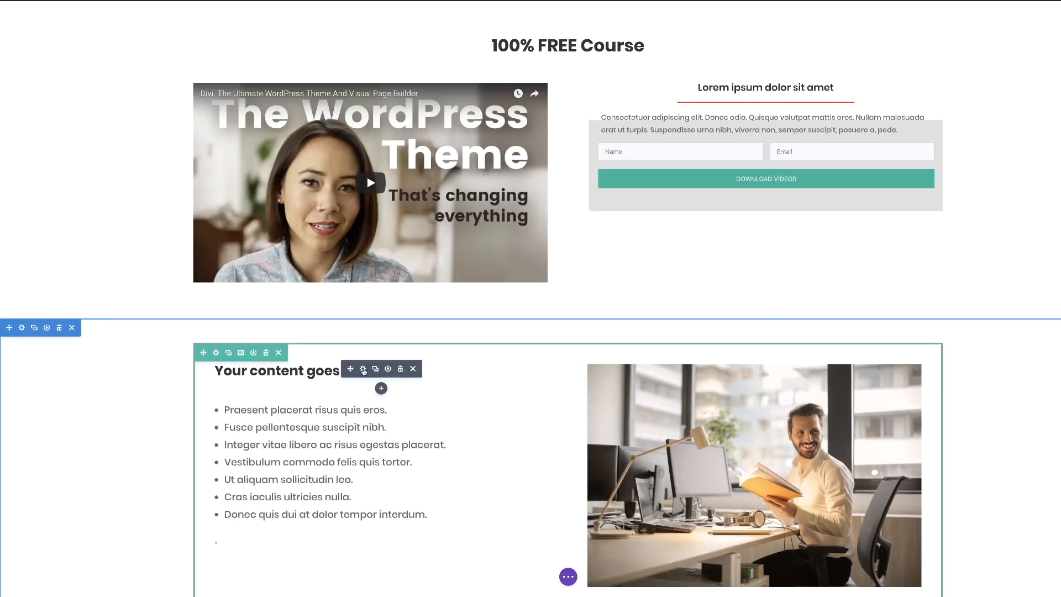
click(363, 369)
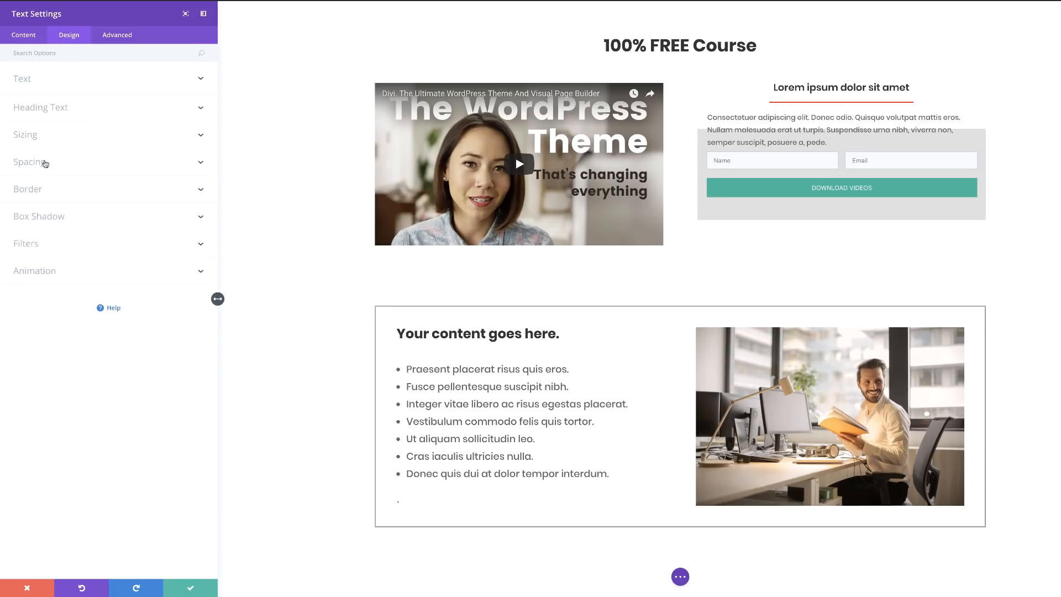
click(47, 164)
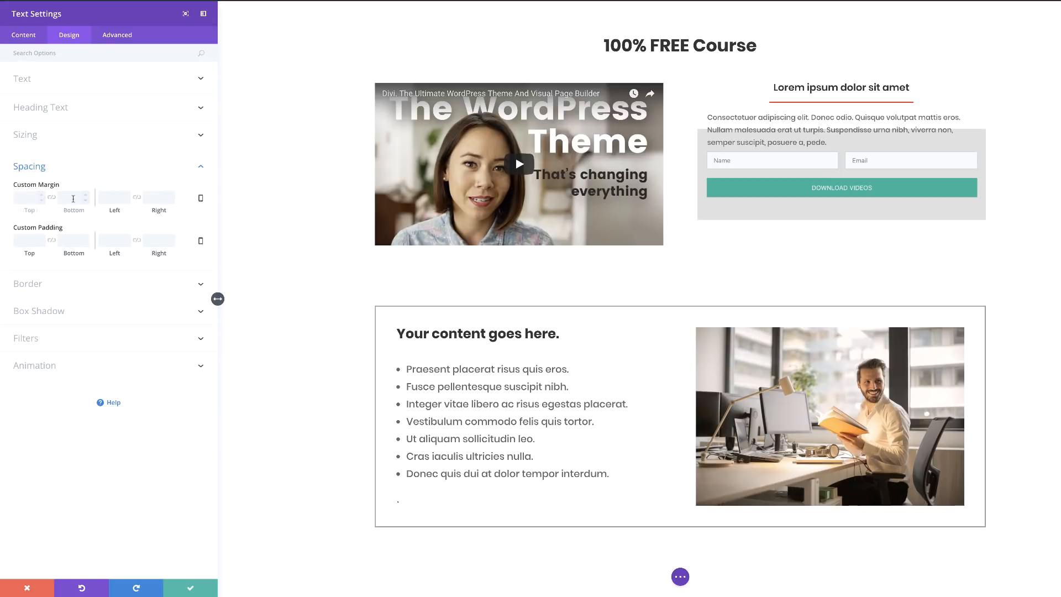
drag(74, 211, 80, 211)
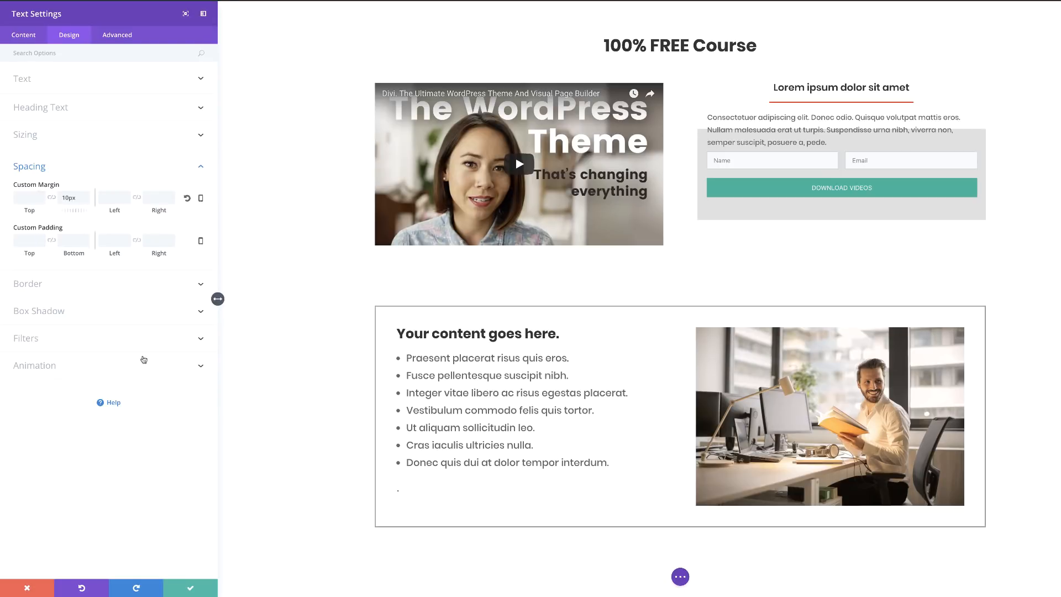
click(194, 588)
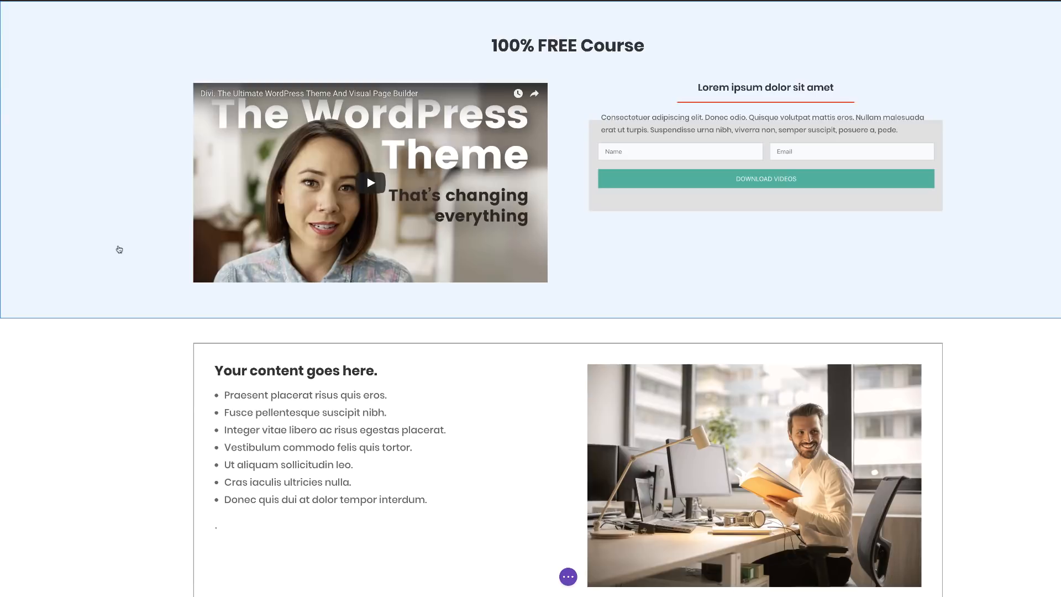
Exit the Visual Builder and view the live Sq One page from the top.
key(t)
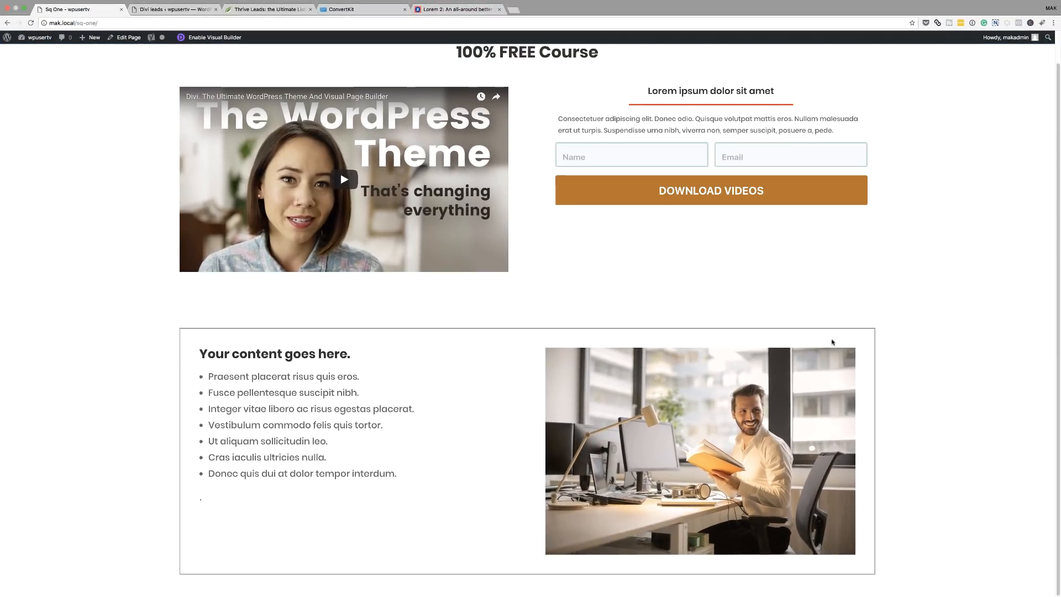
scroll(833, 342, up, 1)
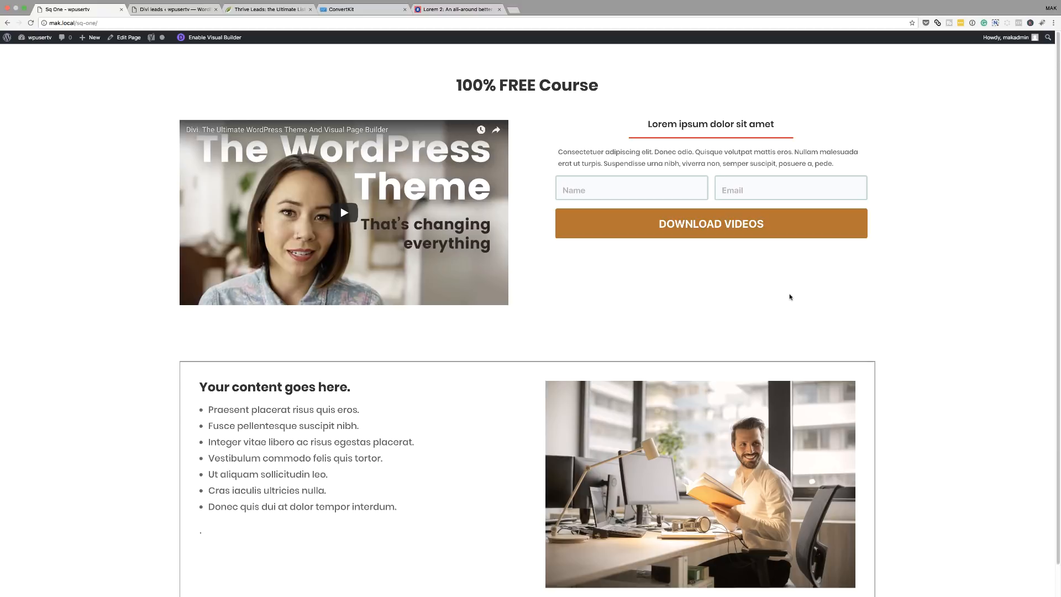
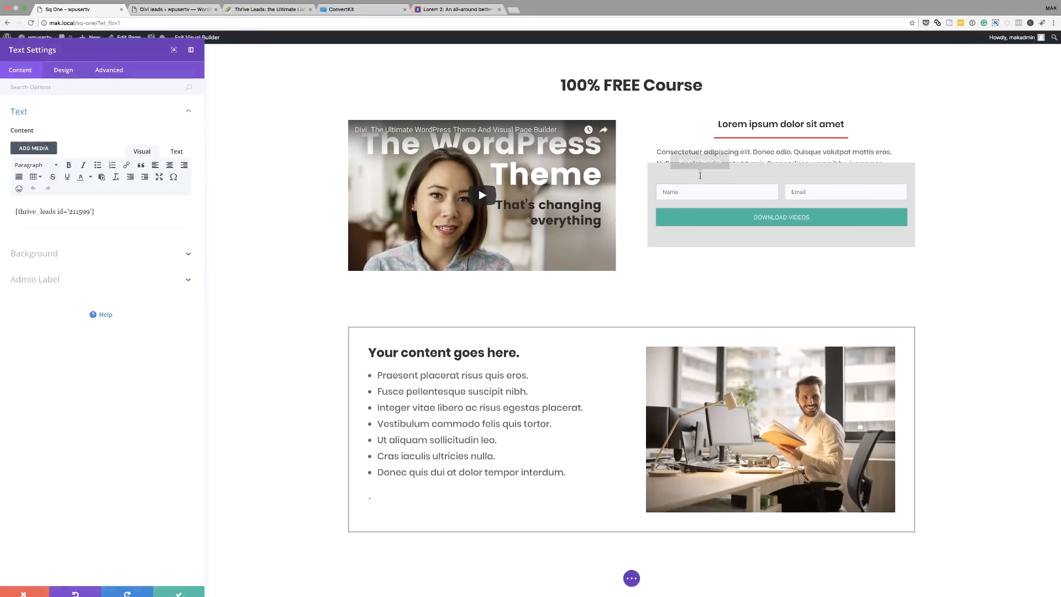
Ease the opt-in Text module's top margin from -83px to -64px and save.
click(65, 76)
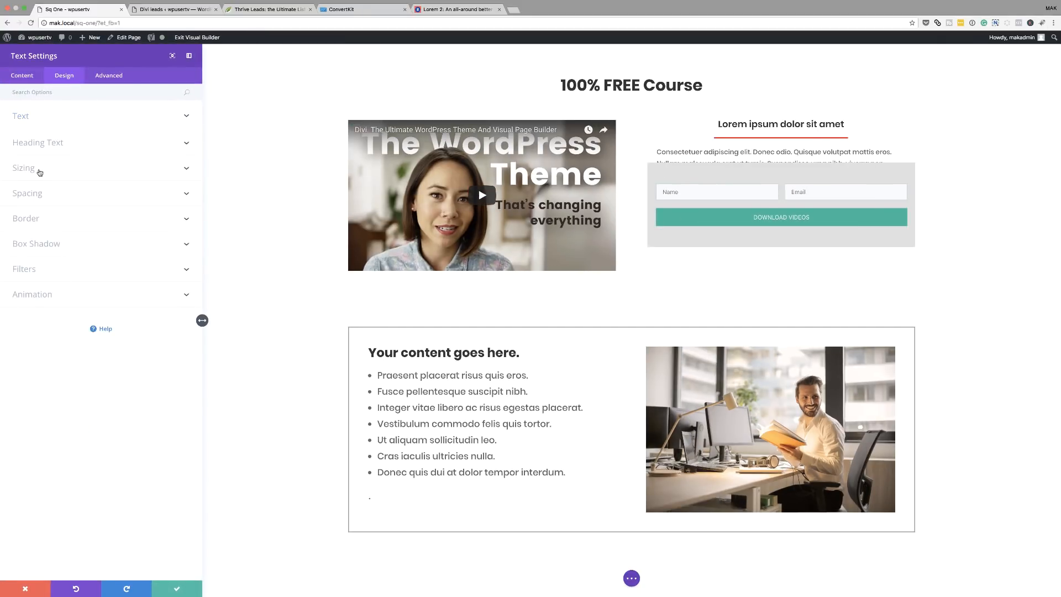
click(37, 171)
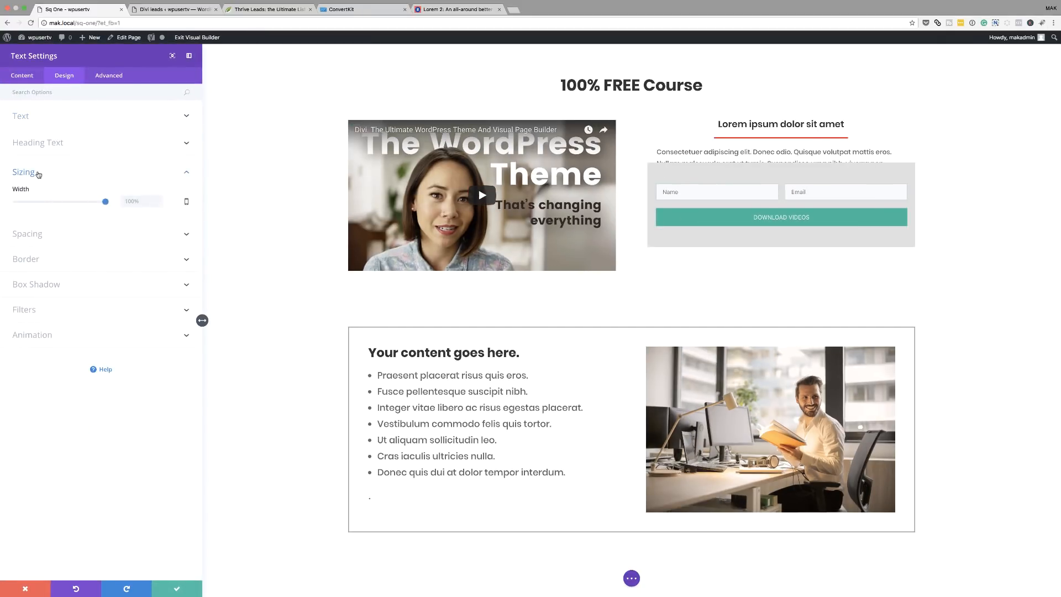
click(50, 238)
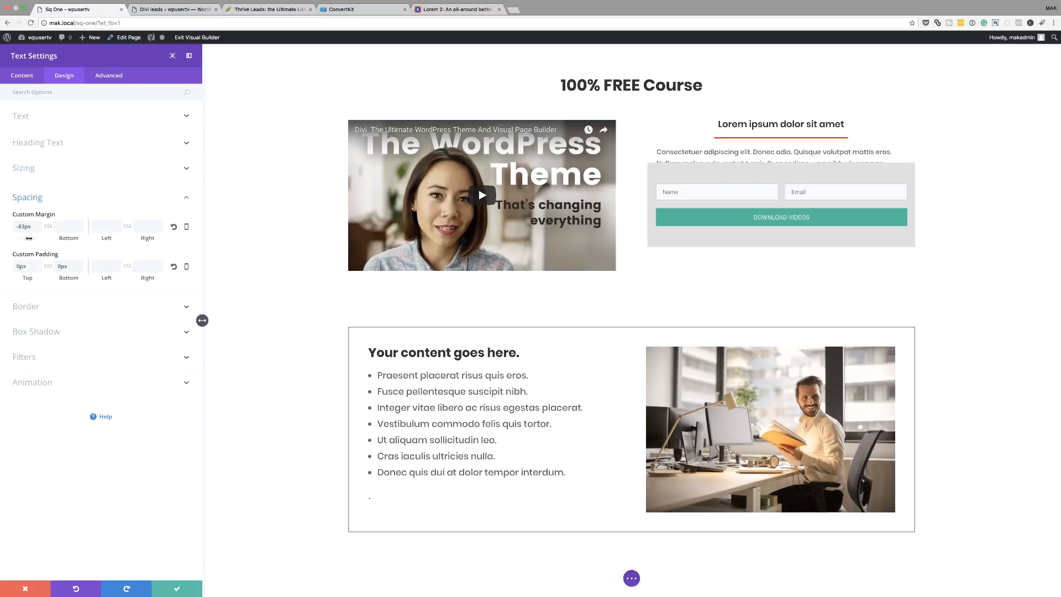
drag(28, 238, 37, 238)
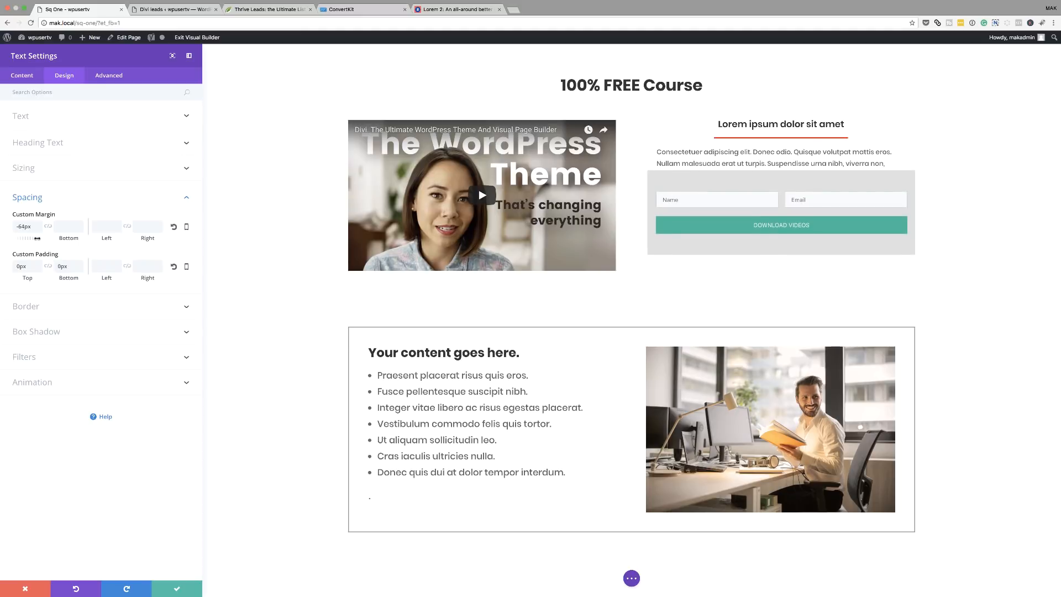
click(178, 589)
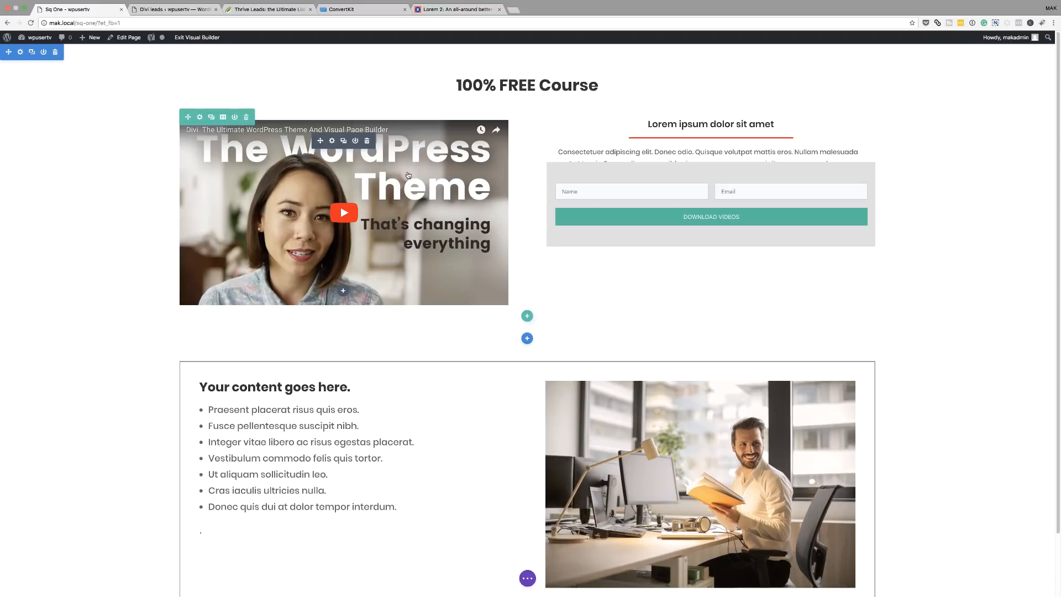
Set the video module's overlay image to the sunset photo from the media library.
click(332, 142)
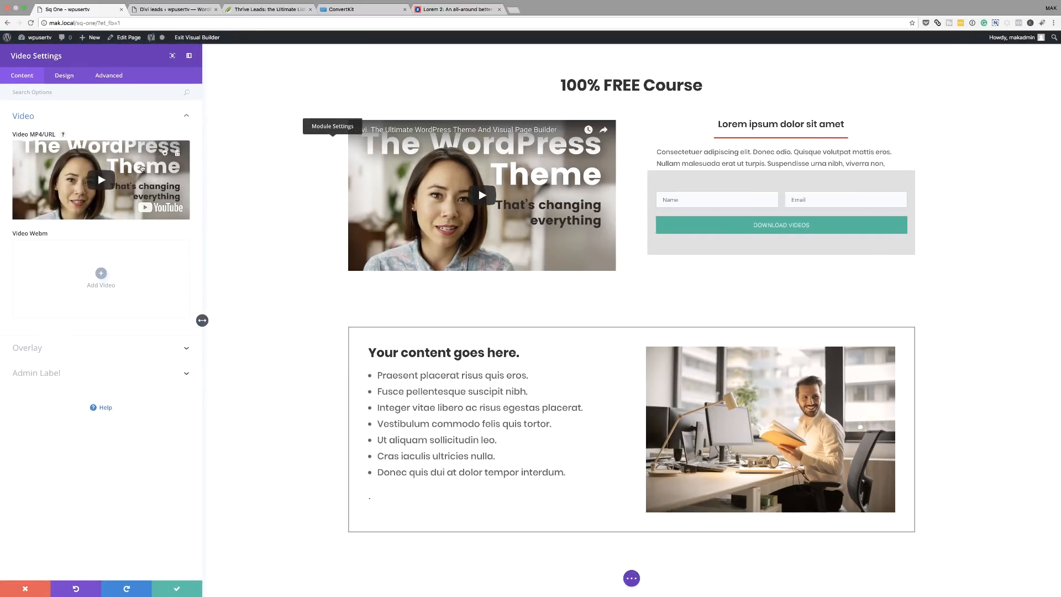
click(37, 347)
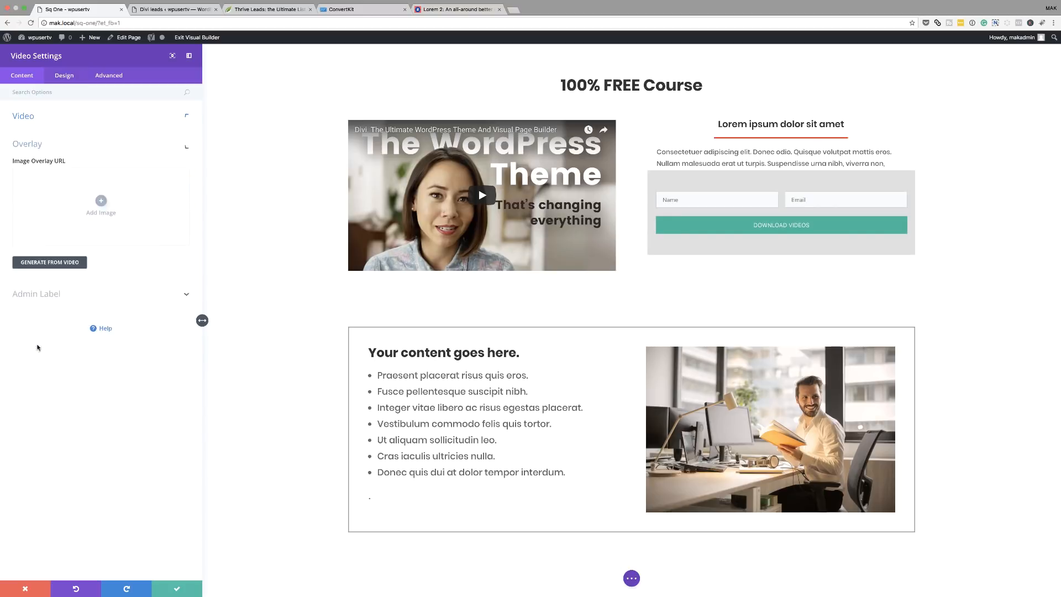
click(103, 208)
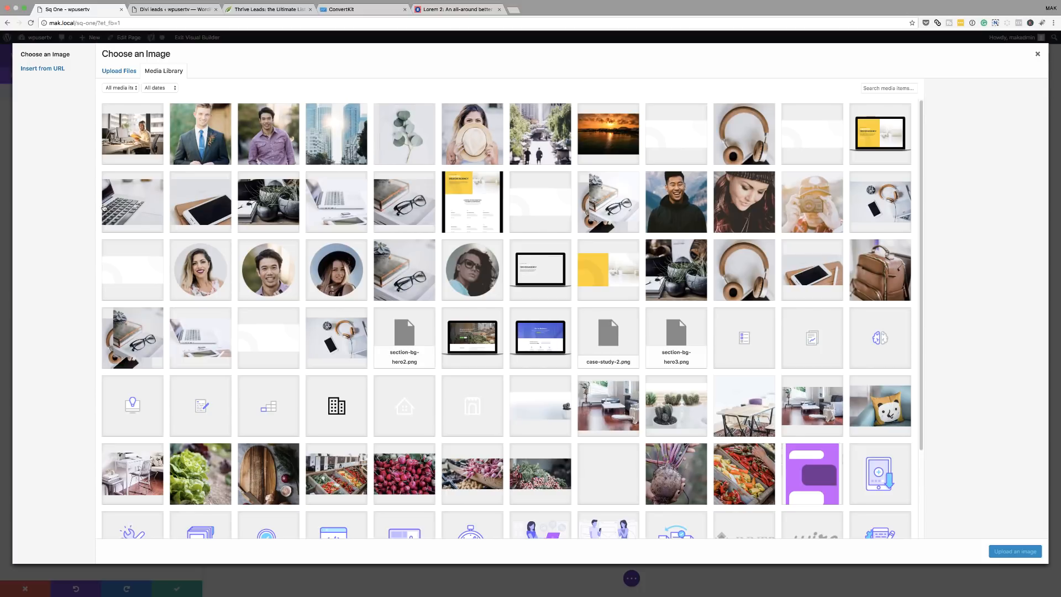
scroll(363, 337, down, 2)
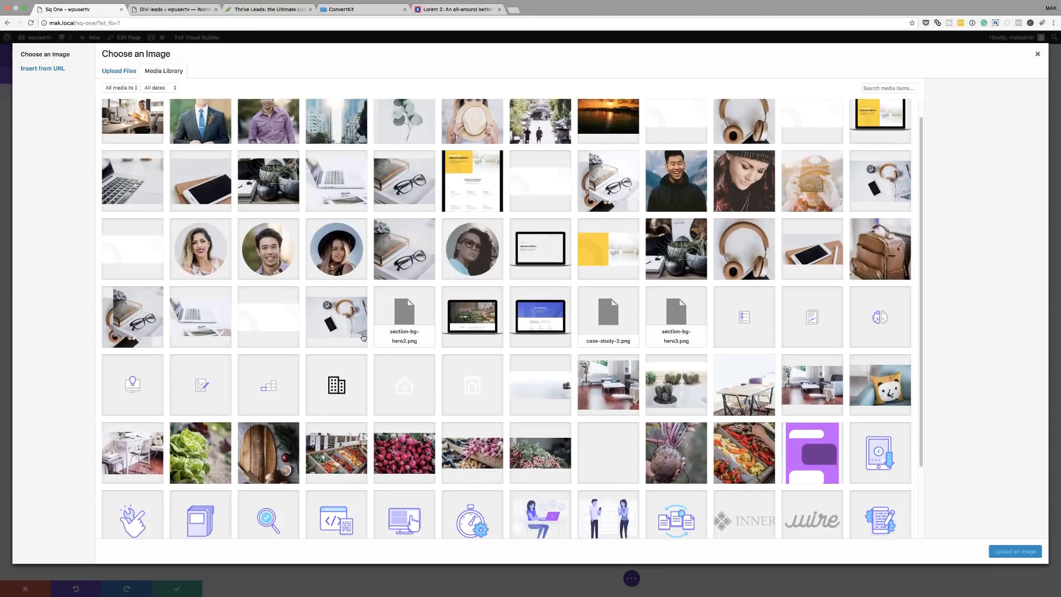
scroll(363, 337, up, 2)
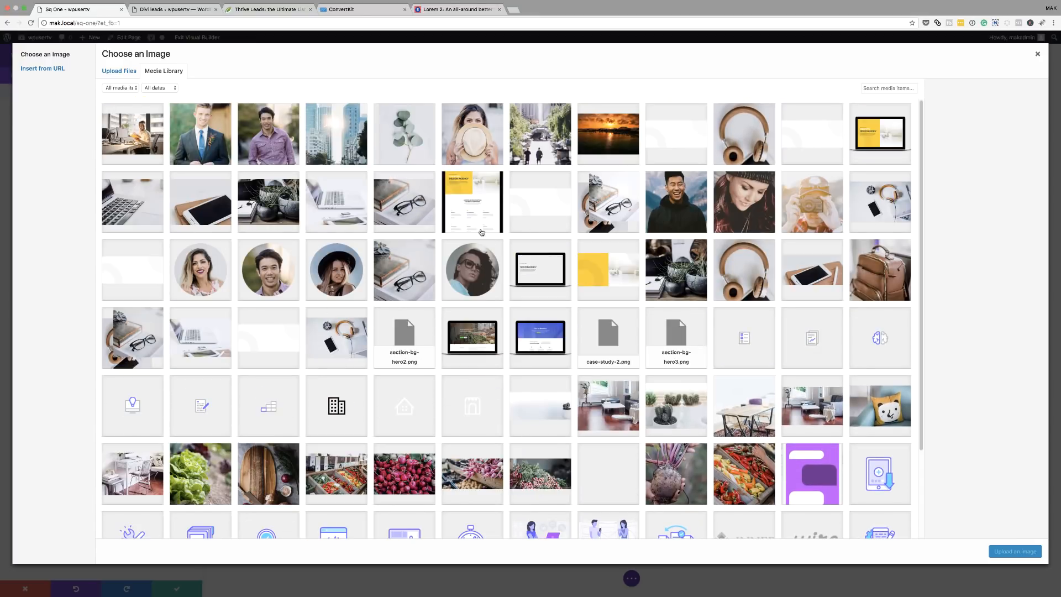
click(600, 145)
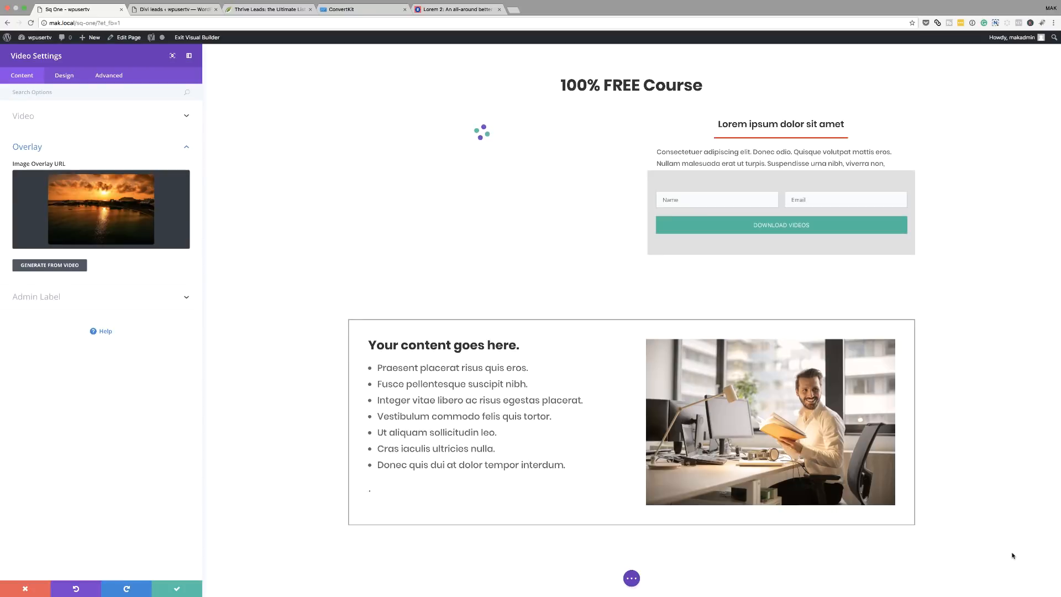
click(1014, 551)
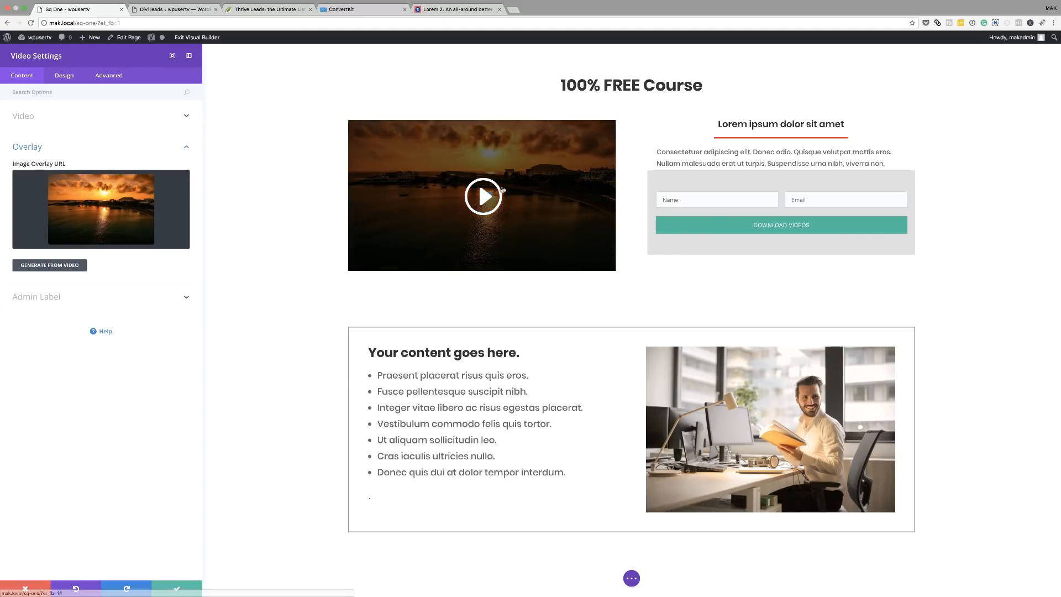
Make the play icon white and the video width 100%, then save the module.
click(64, 78)
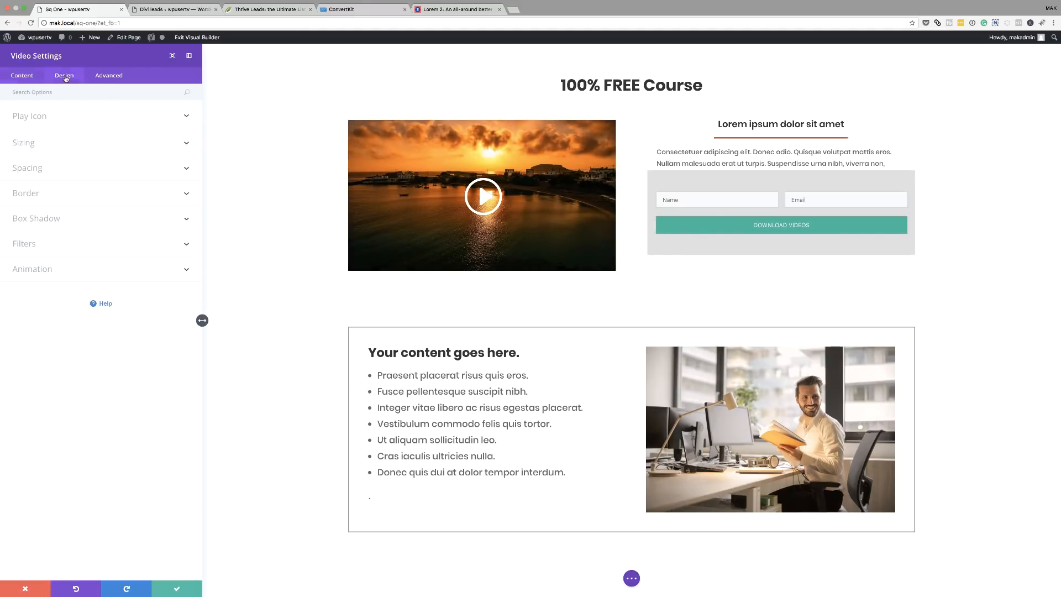
click(47, 120)
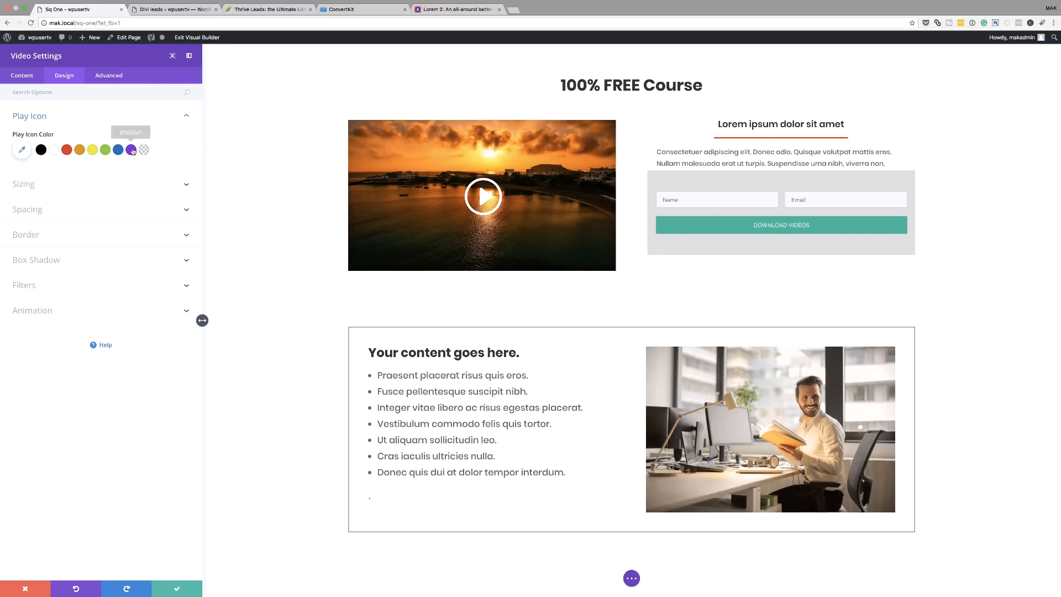
click(31, 185)
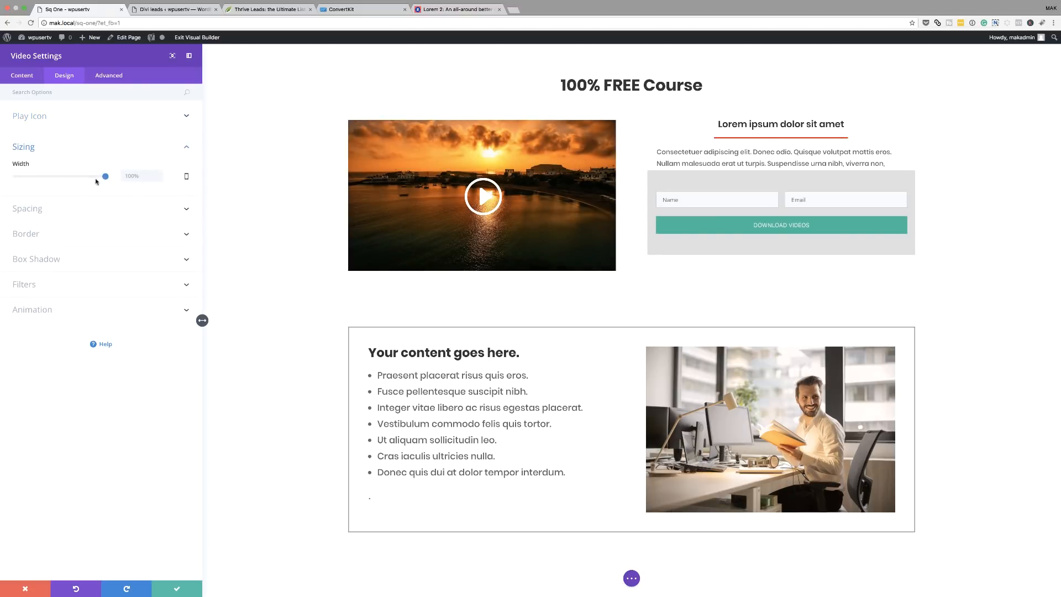
mouse_move(107, 176)
mouse_down()
mouse_move(93, 180)
mouse_move(110, 179)
mouse_up()
click(93, 124)
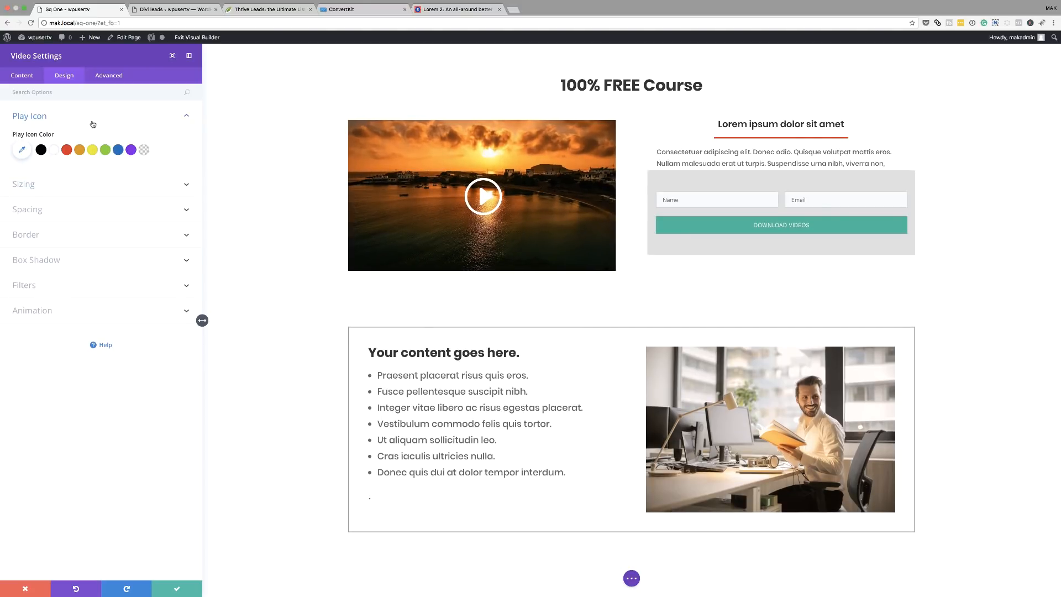
click(176, 590)
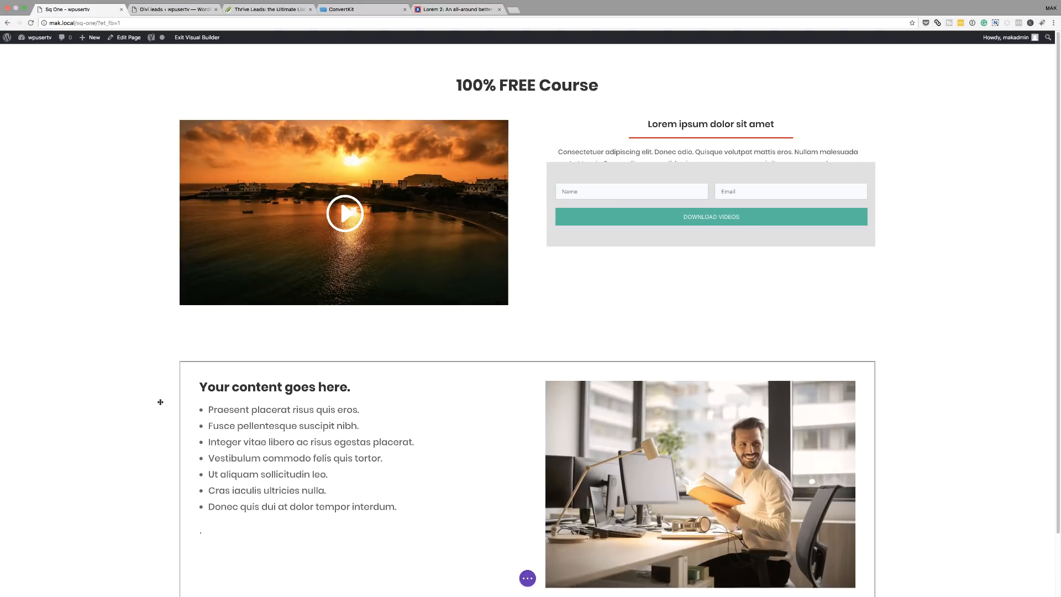
On the live page, submit the opt-in form with a test first name and e-mail address.
click(205, 39)
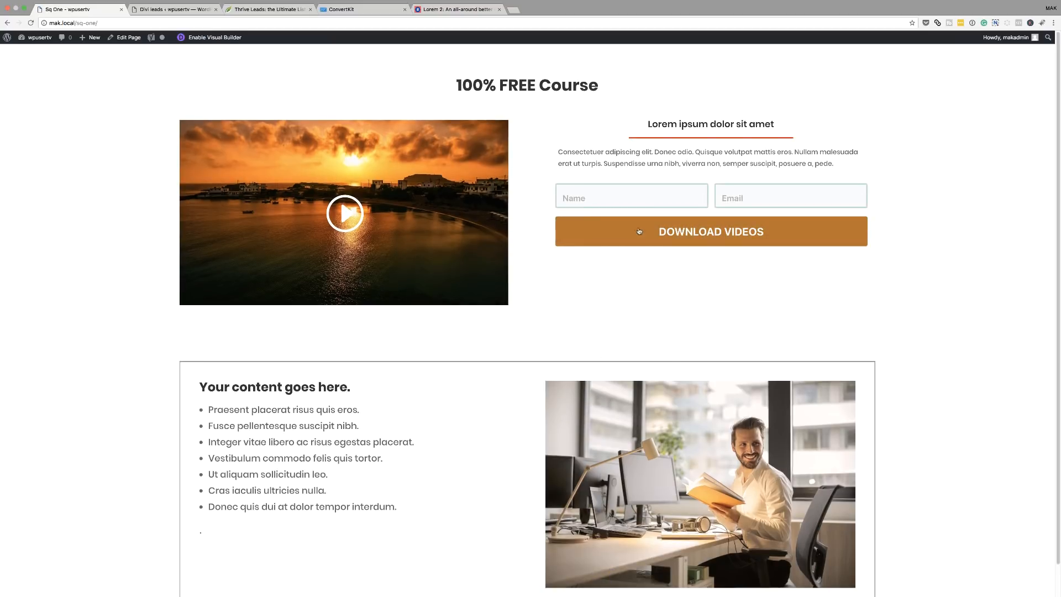
click(635, 197)
text(Augus)
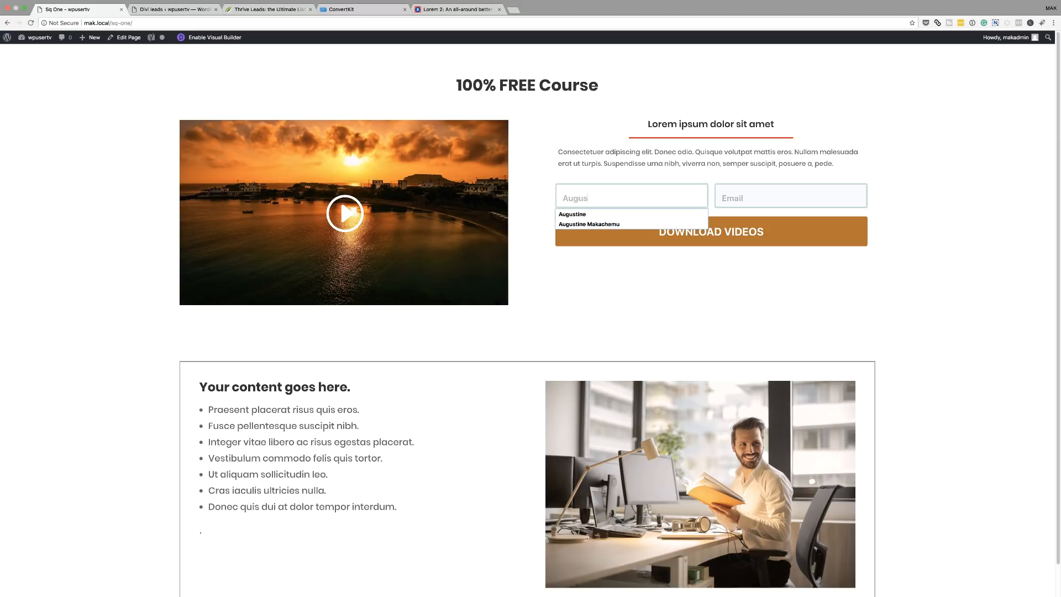
text(tine)
click(633, 214)
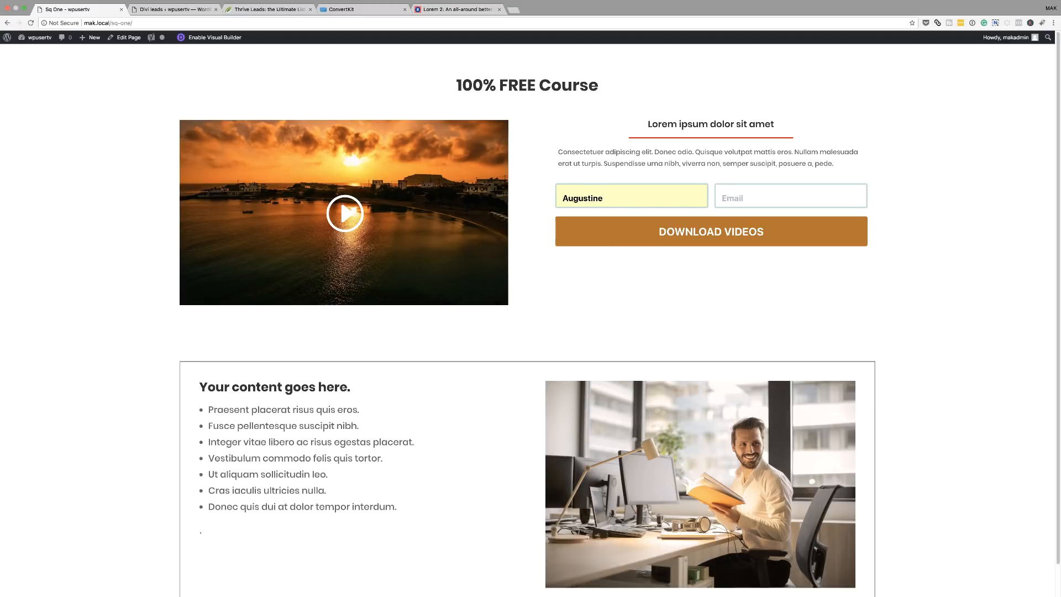
key(Tab)
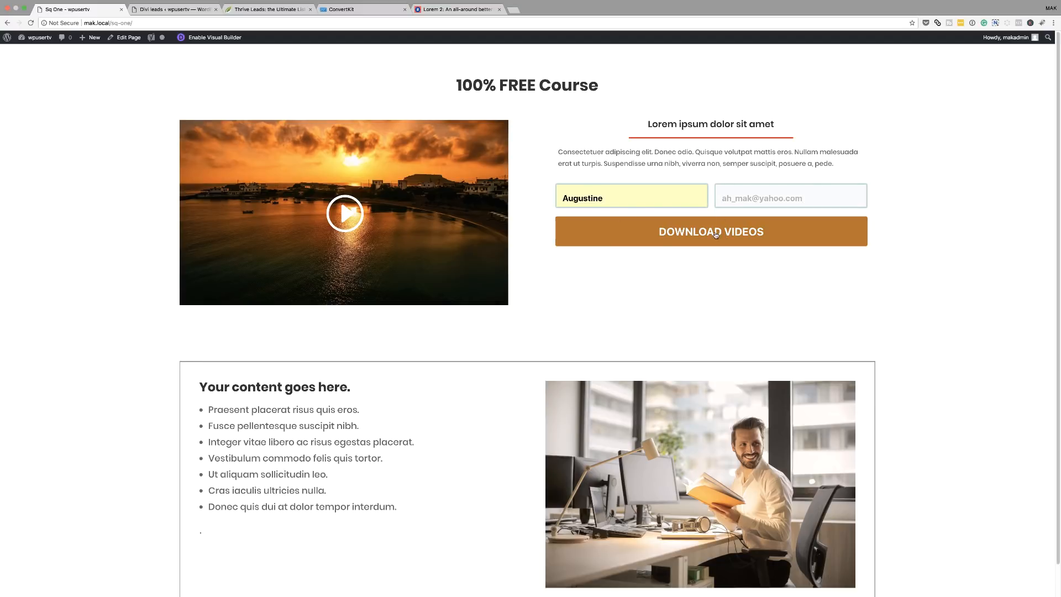
click(715, 235)
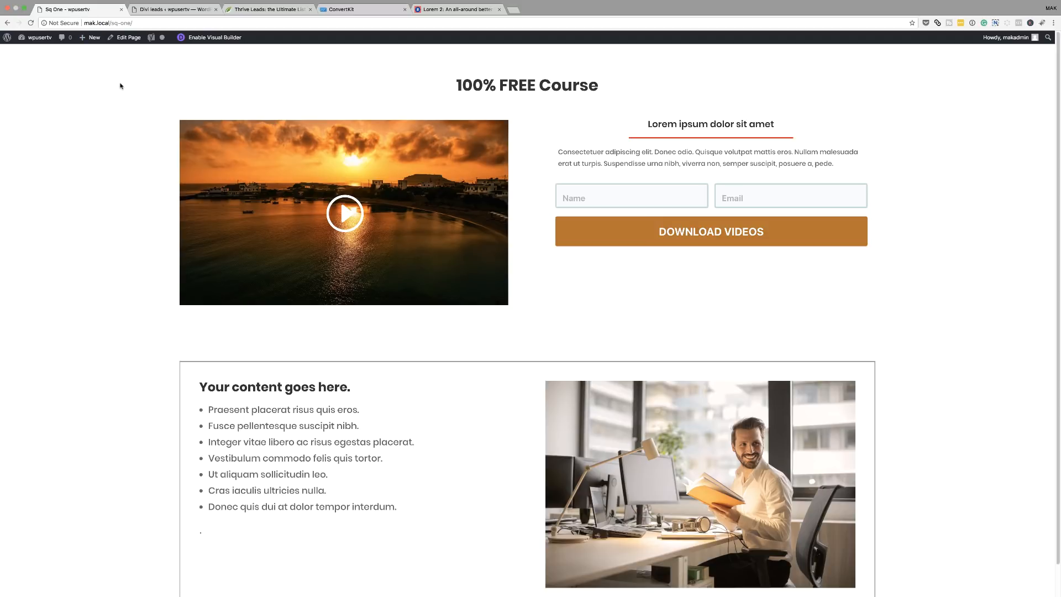
click(456, 10)
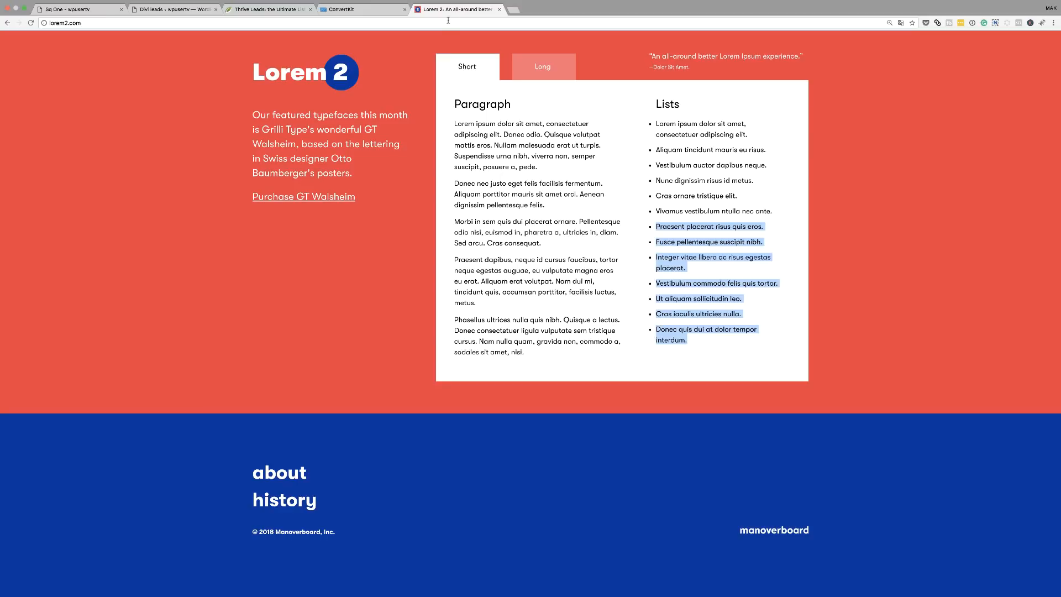
In Yahoo Mail, open the 'Important: confirm your subscription' email and confirm the subscription.
click(447, 22)
text(yahoo.com)
key(Return)
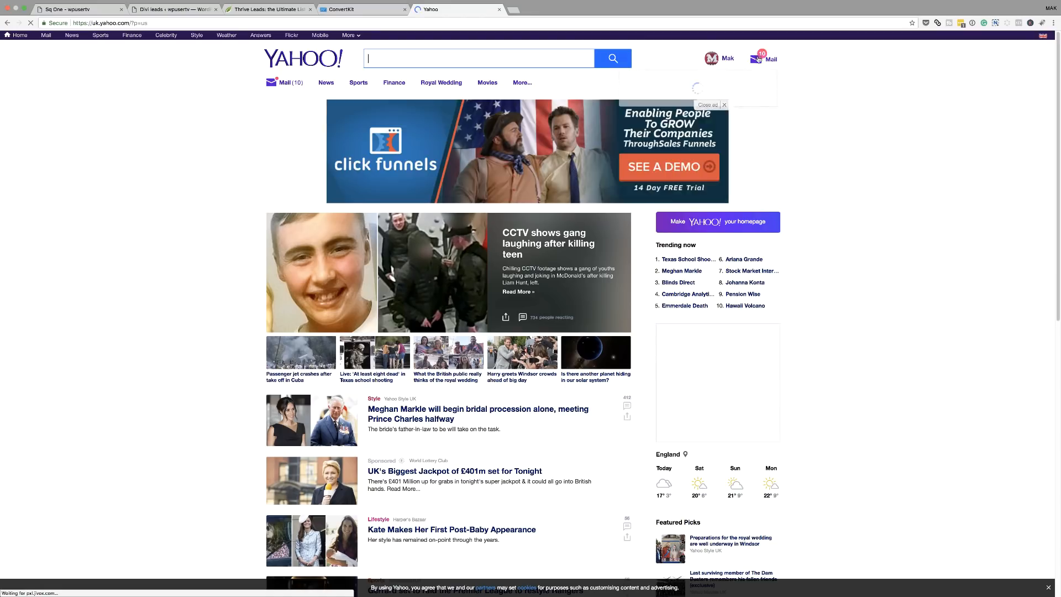
click(771, 59)
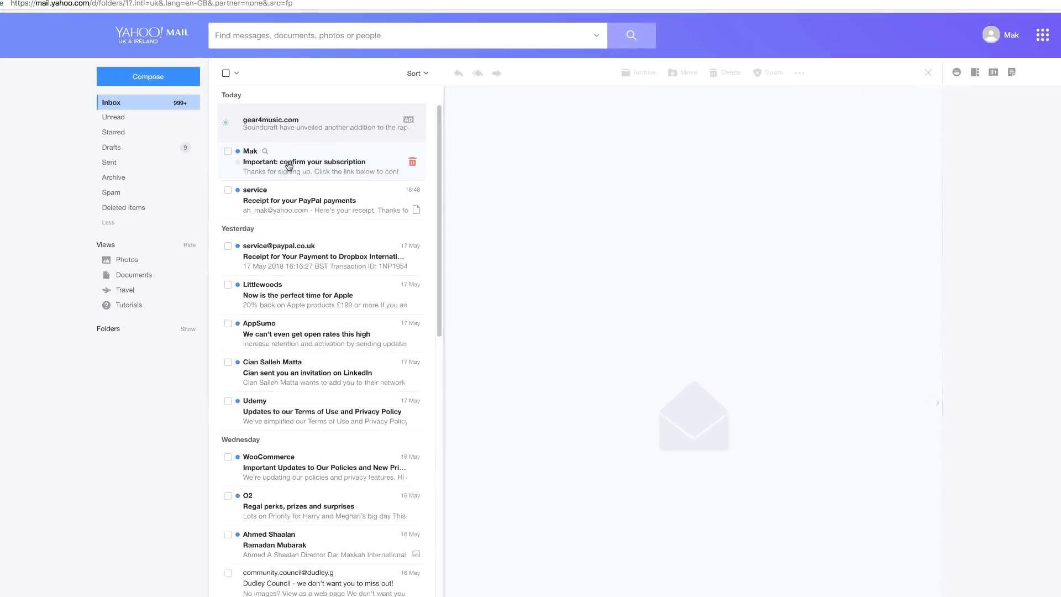
click(361, 184)
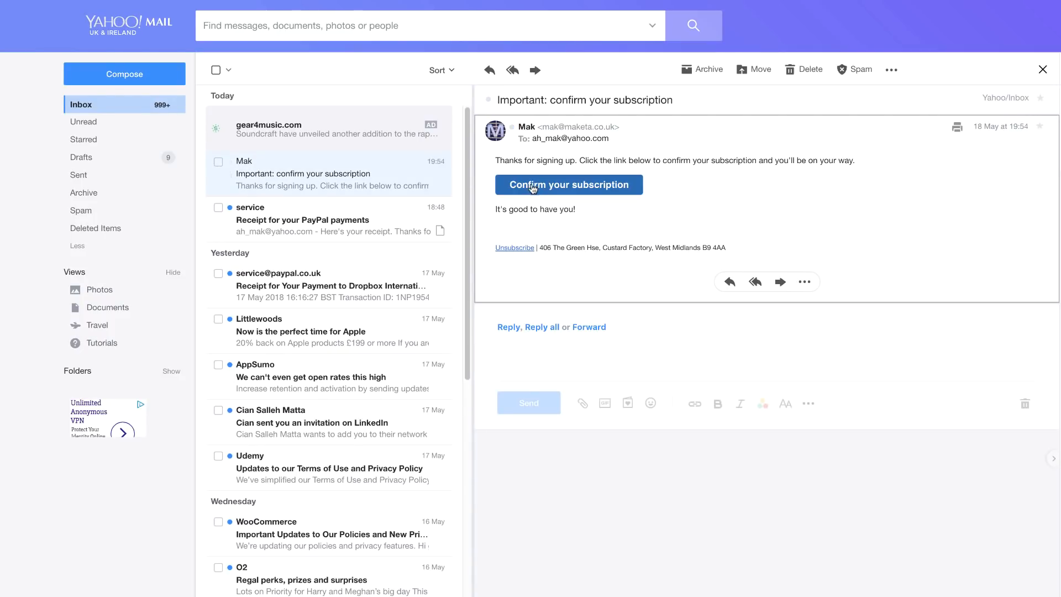
click(597, 188)
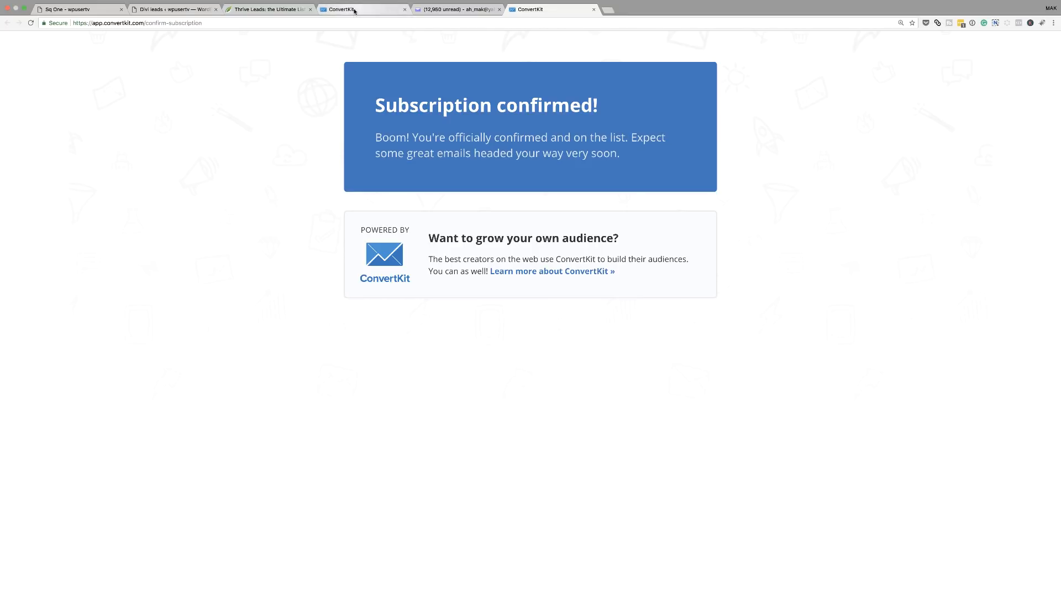
Check that ConvertKit's Divi Leads form shows one confirmed subscriber.
click(355, 10)
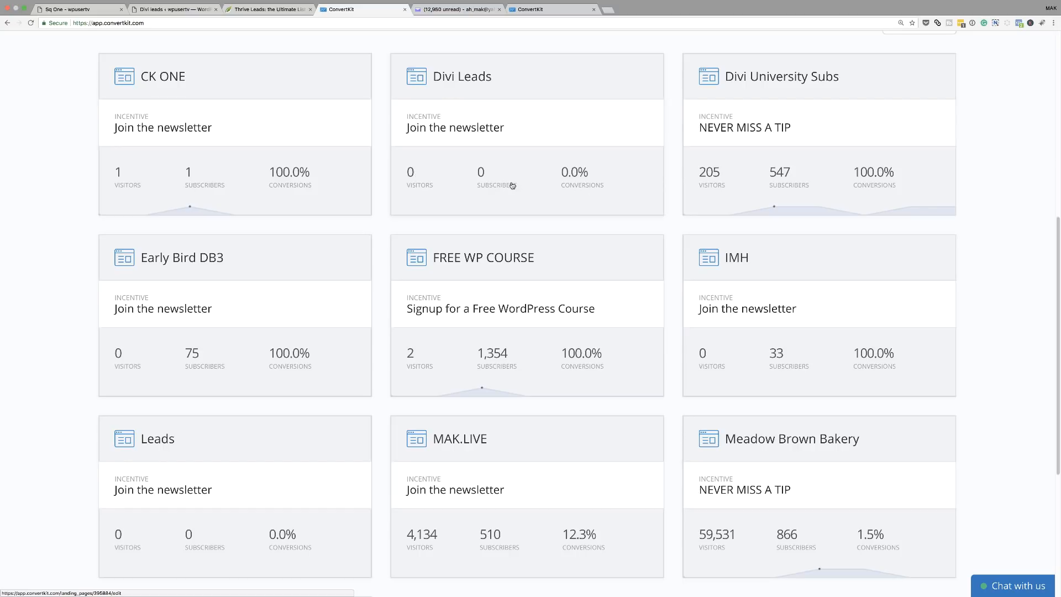
click(31, 23)
click(486, 185)
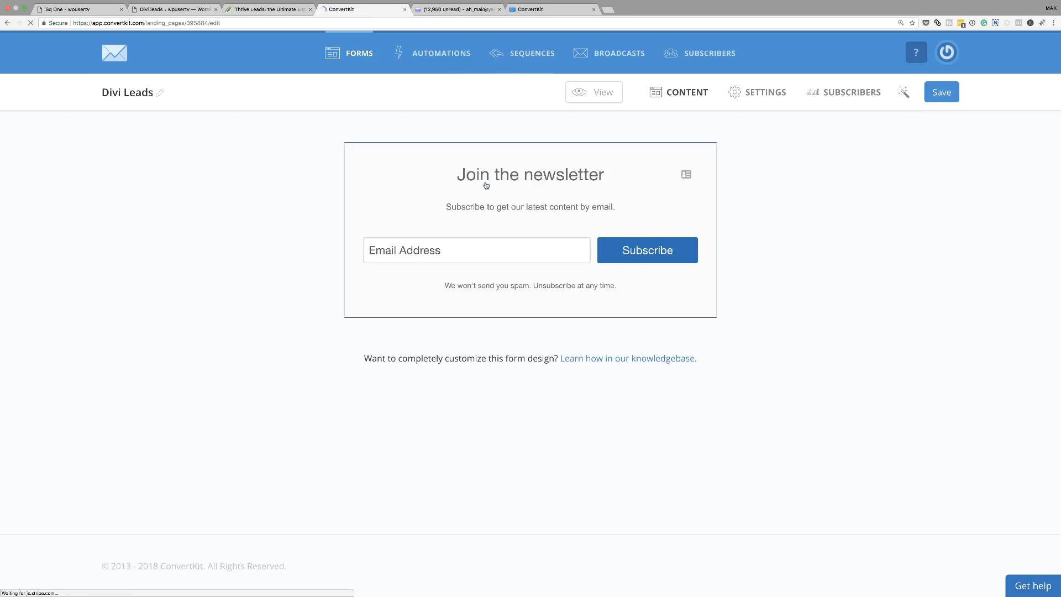
click(861, 95)
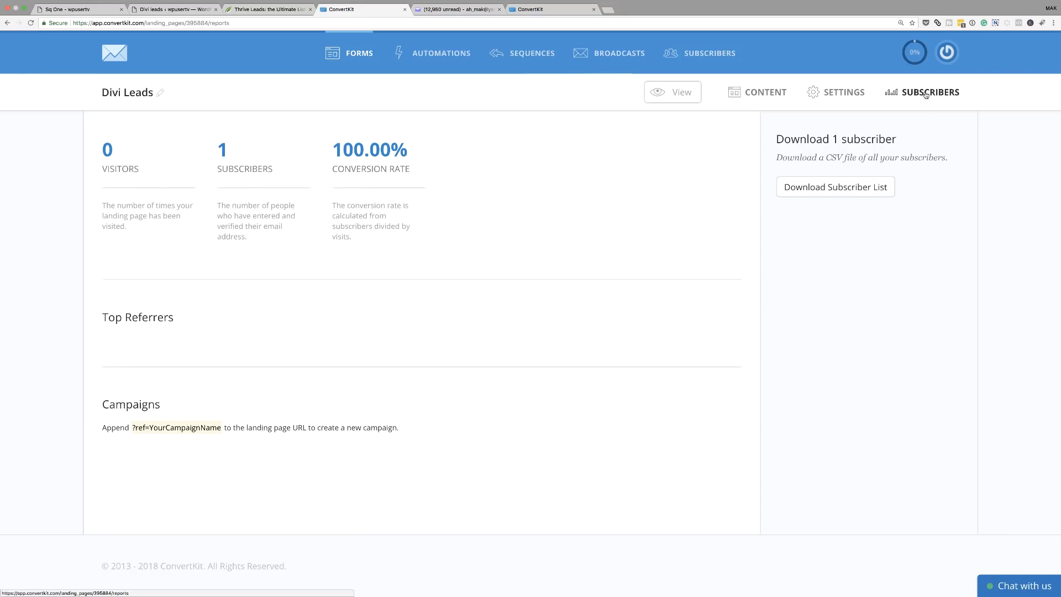
click(226, 159)
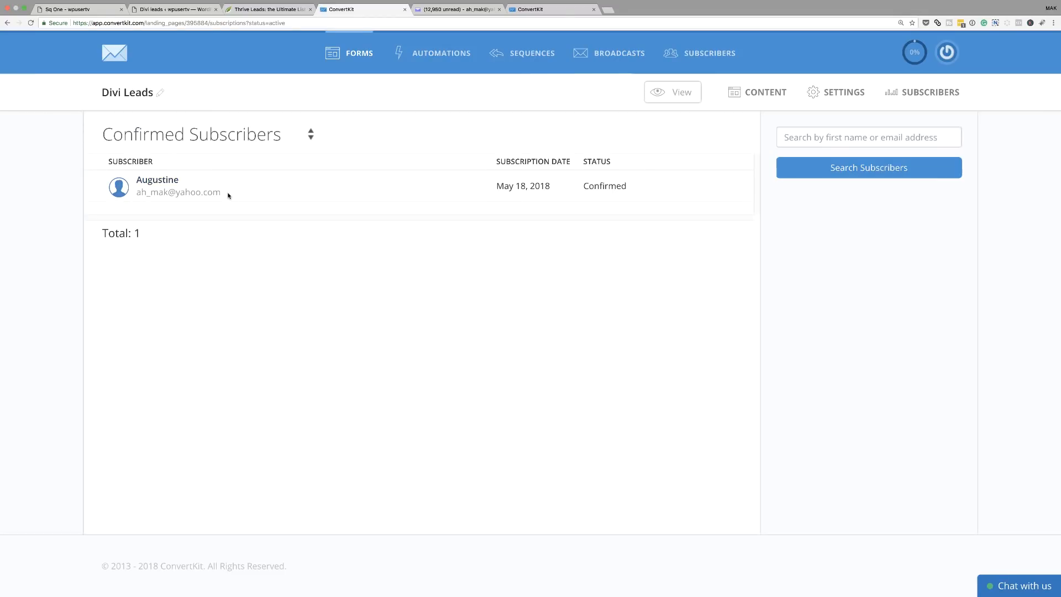
key(super+minus)
key(super+minus)
key(super+minus)
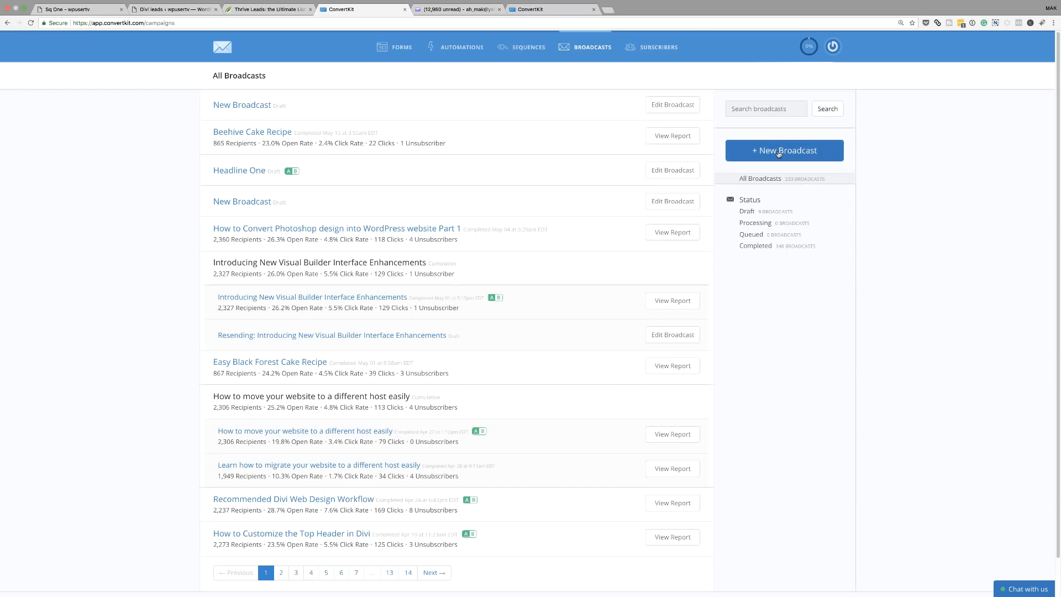
Create a new broadcast addressed only to subscribers of the Divi Leads form.
click(779, 153)
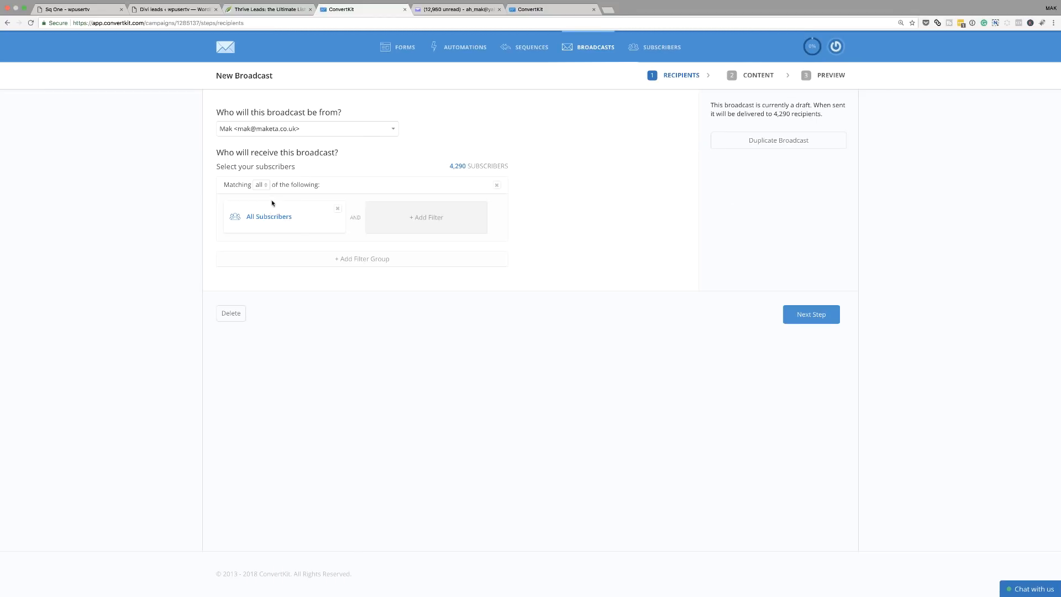
click(338, 209)
click(292, 219)
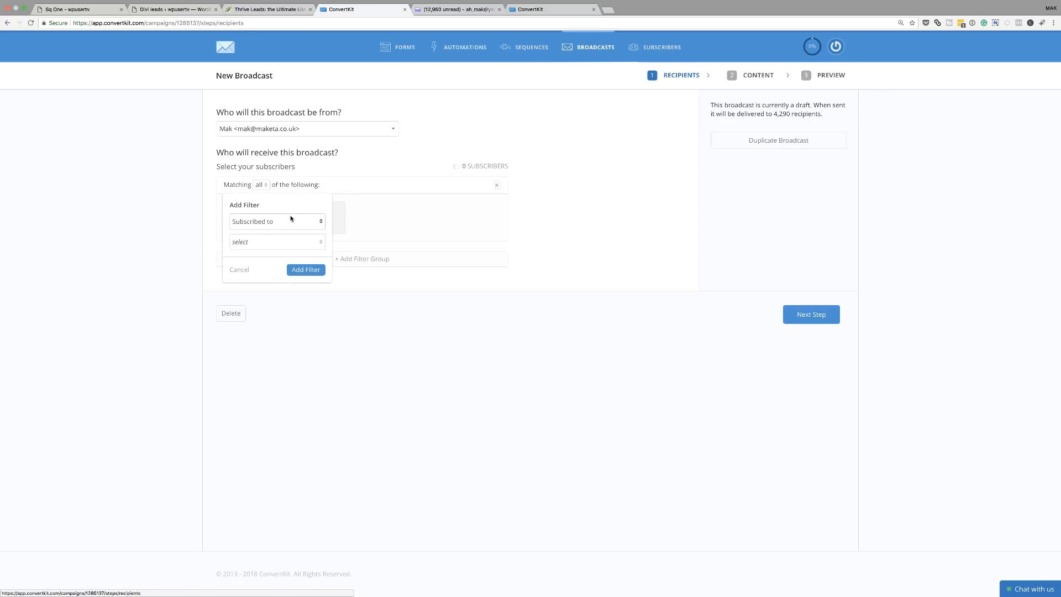
click(280, 223)
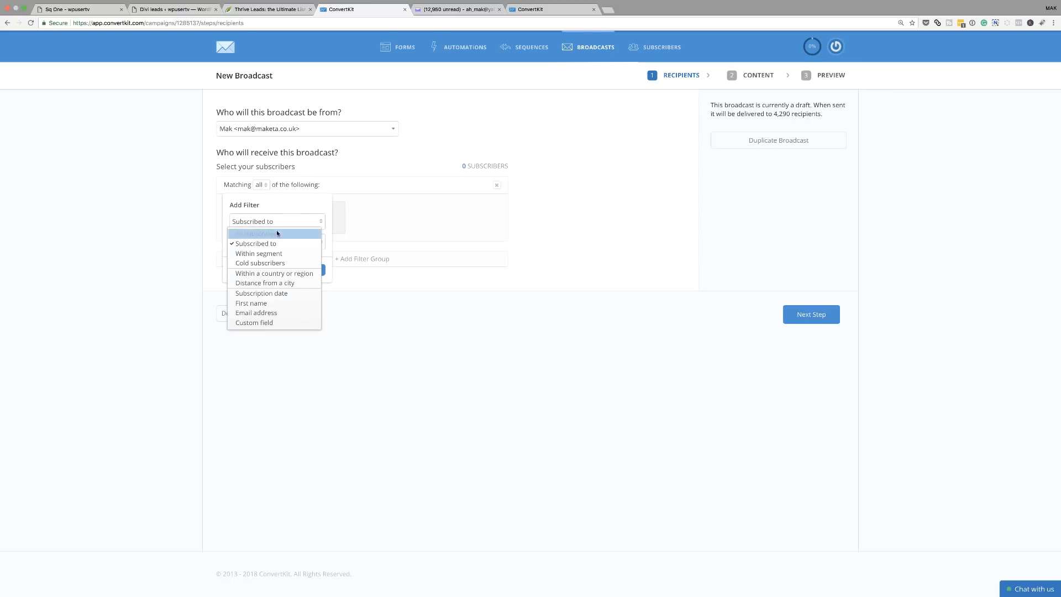
click(287, 244)
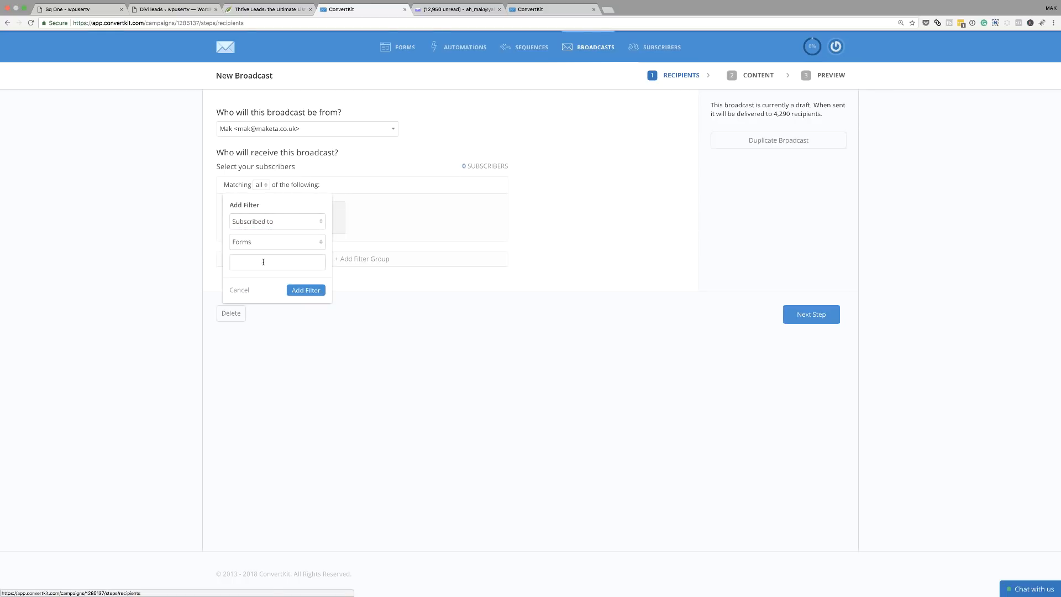
click(276, 262)
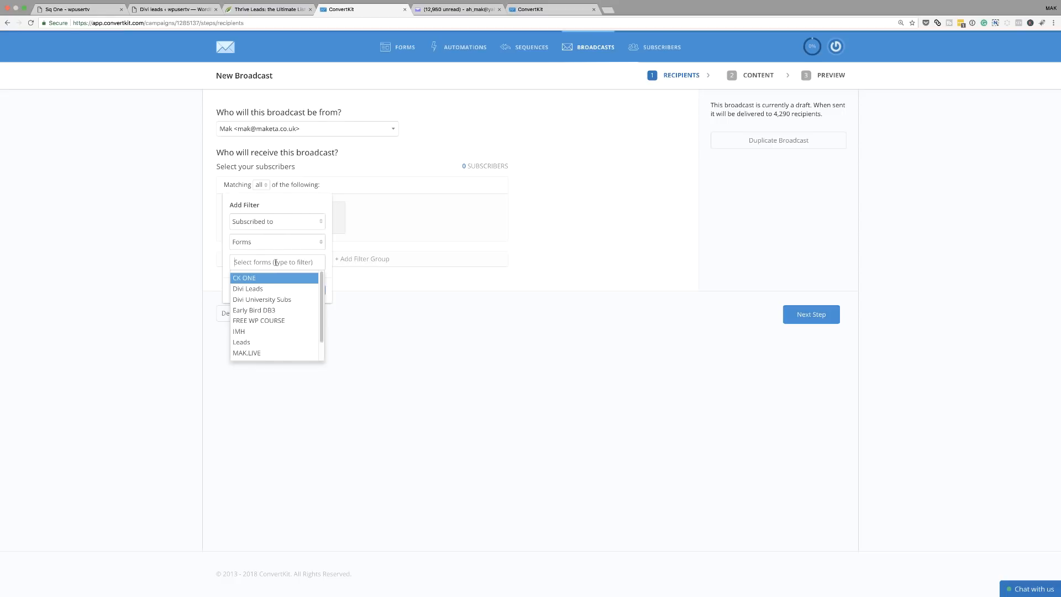
click(264, 288)
click(308, 290)
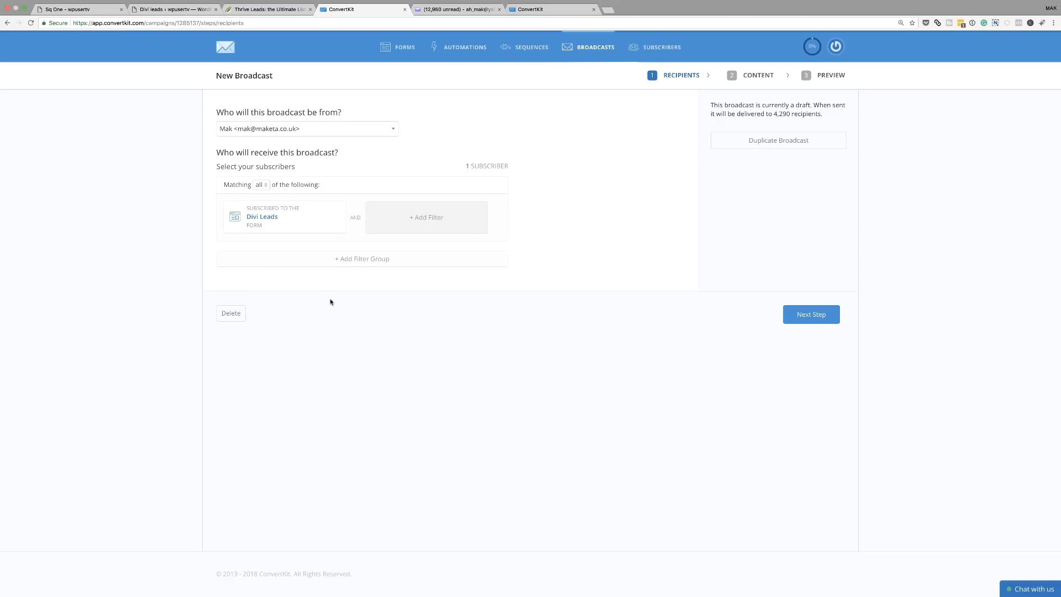
click(815, 315)
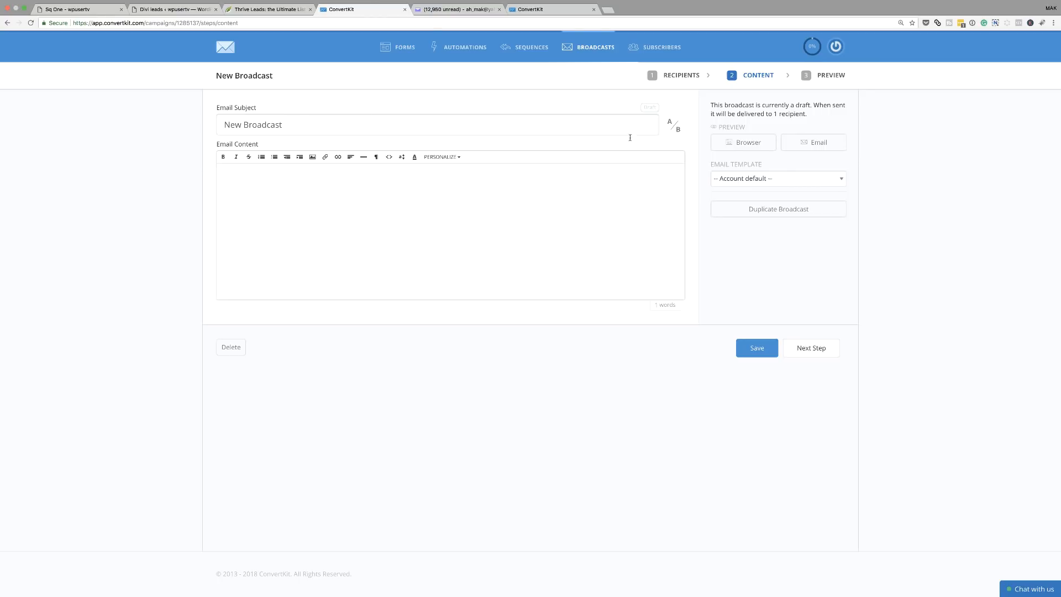
Add an A/B test B subject line alongside 'New Broadcast'.
click(673, 125)
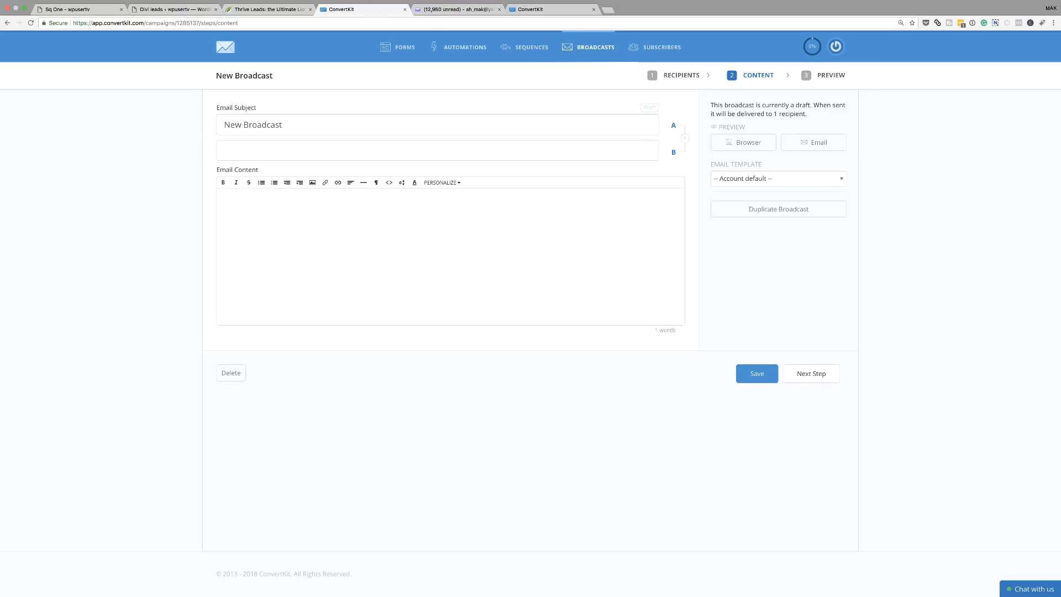
drag(225, 124, 320, 129)
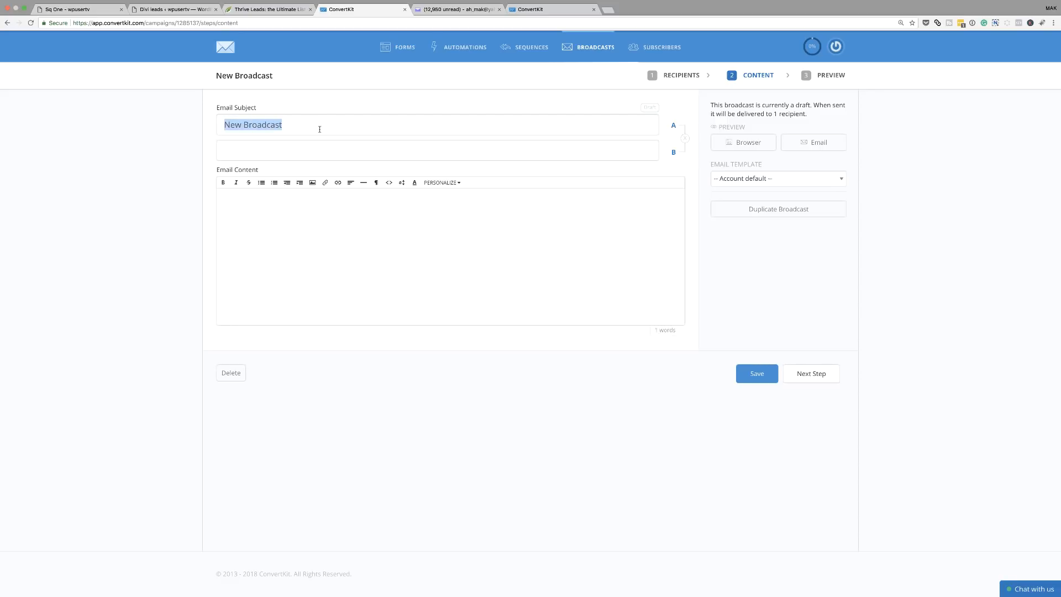
click(241, 153)
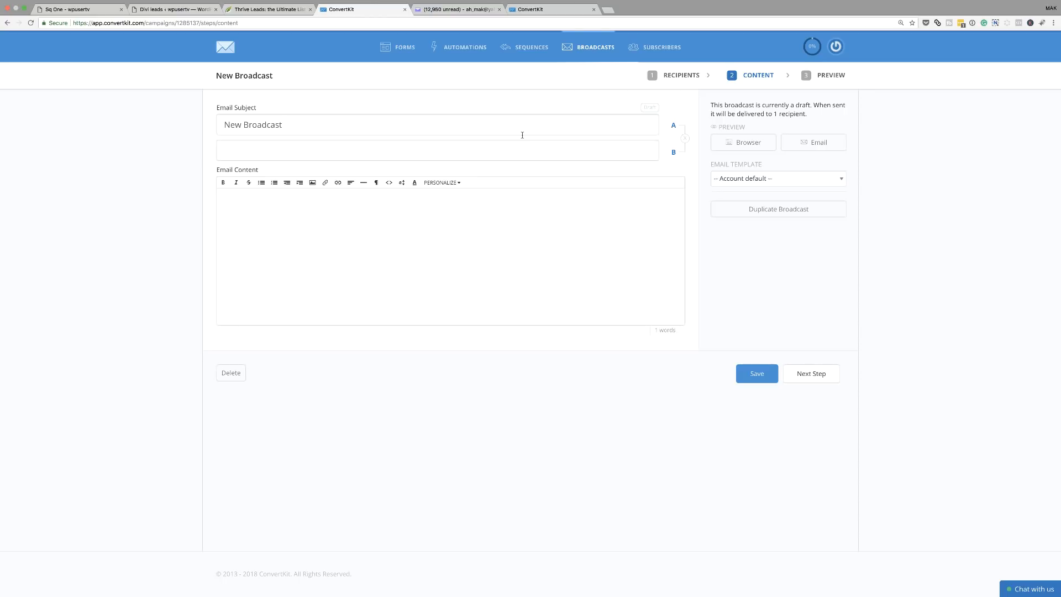
click(312, 215)
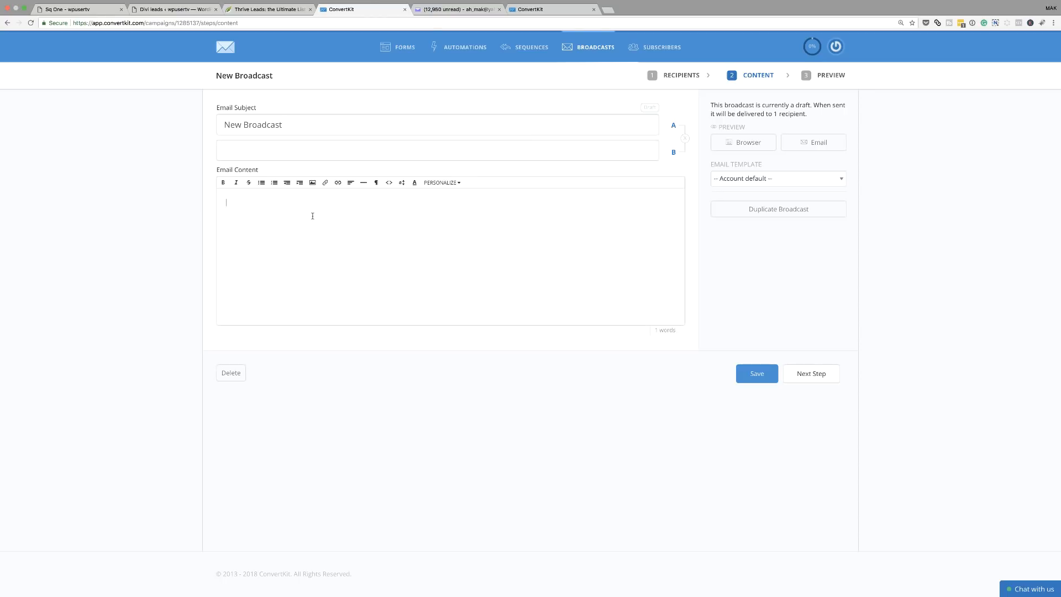